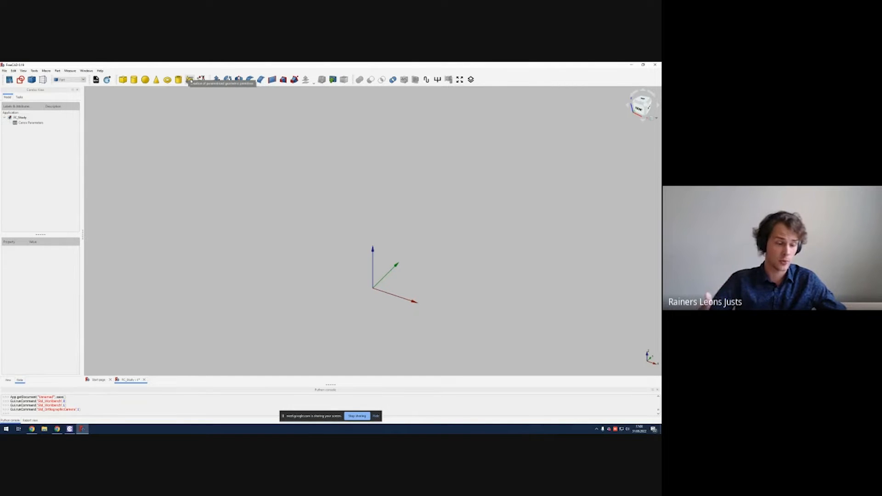
Step: Create a helix primitive with its default parameters and close the primitives dialog
left_click(190, 81)
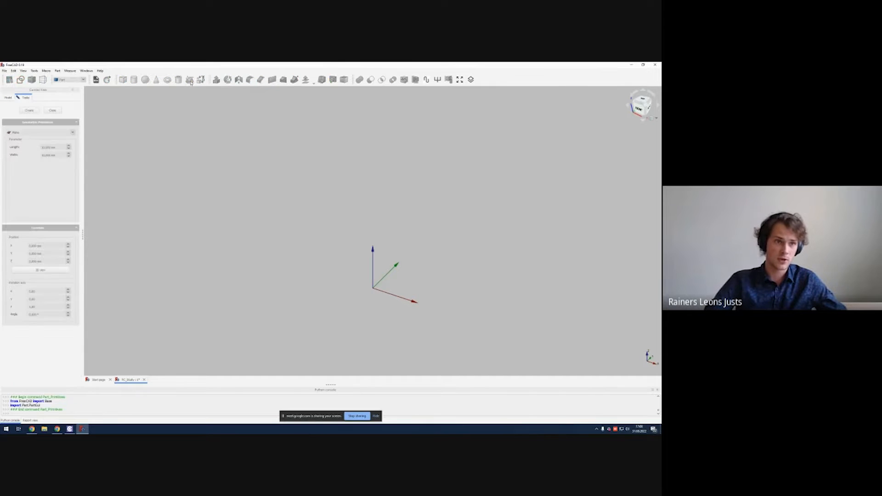
mouse_move(83, 134)
left_mouse_down()
mouse_move(98, 132)
mouse_move(87, 132)
left_mouse_up()
left_click(72, 133)
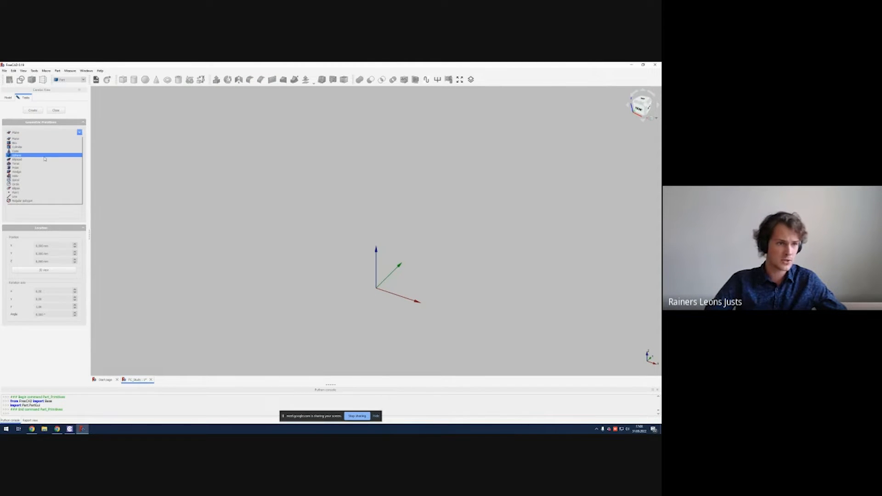
left_click(21, 176)
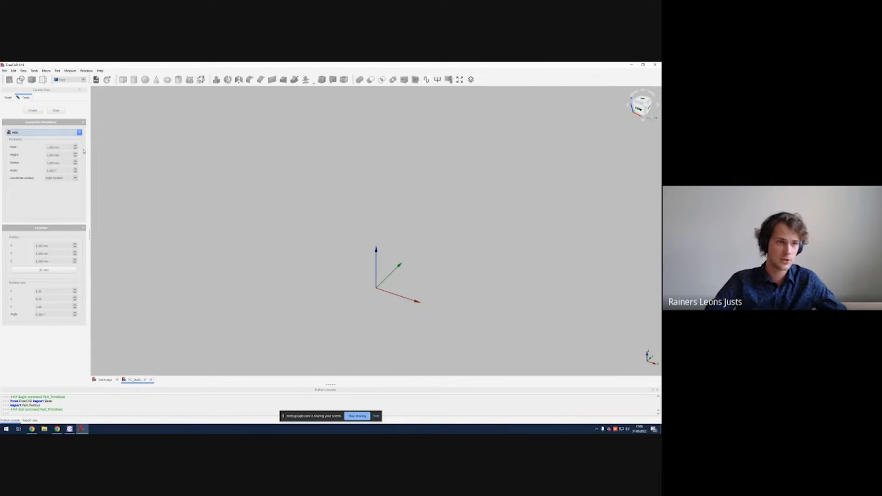
left_click(41, 111)
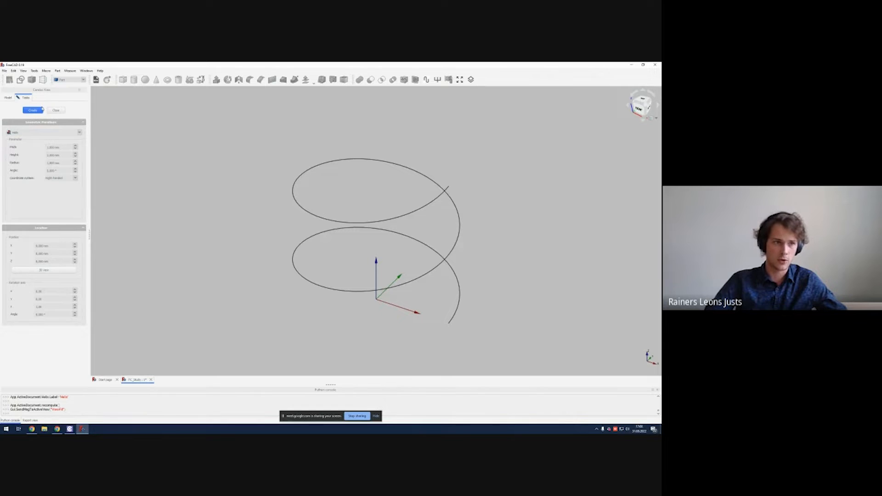
left_click(55, 110)
middle_click_drag(359, 196, 340, 180)
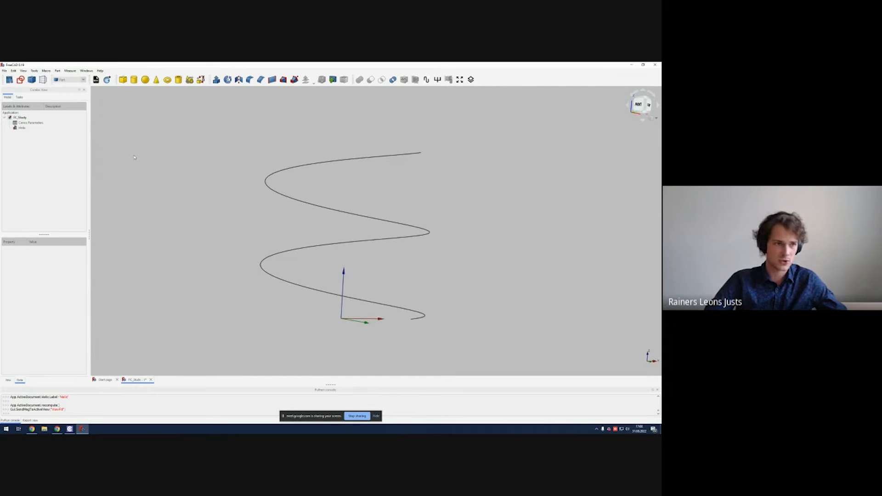
Step: Open the parameters spreadsheet and delete the example_length entry
double_click(42, 123)
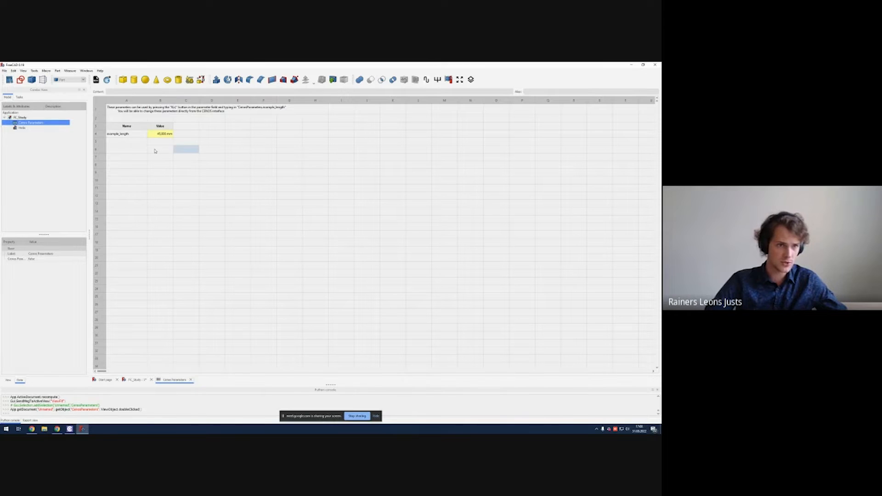
left_click_drag(119, 134, 158, 134)
key("Delete")
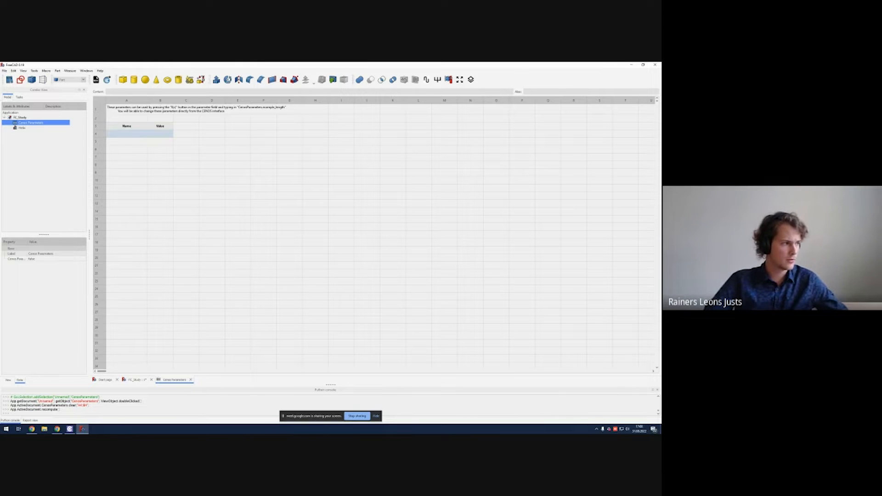
Step: Add a parameter named pitch with a value of 12.5 mm in the first table row
left_click(96, 250)
left_click(129, 135)
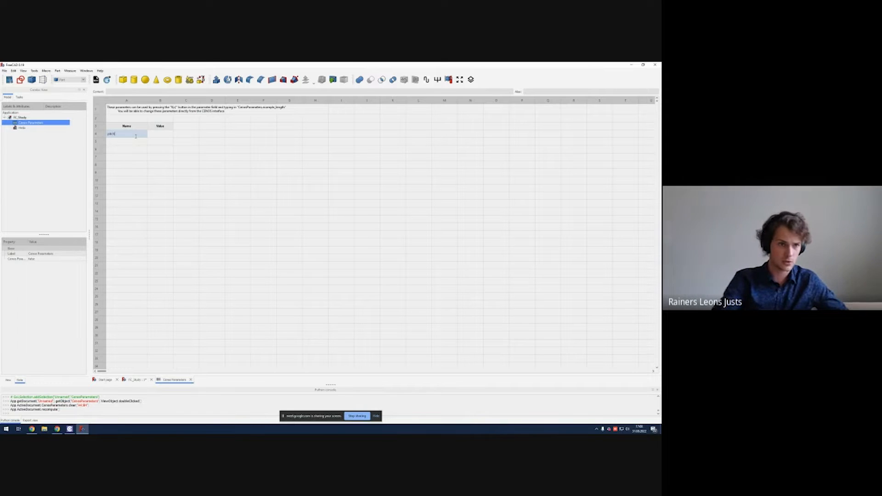
key("Tab")
type("12")
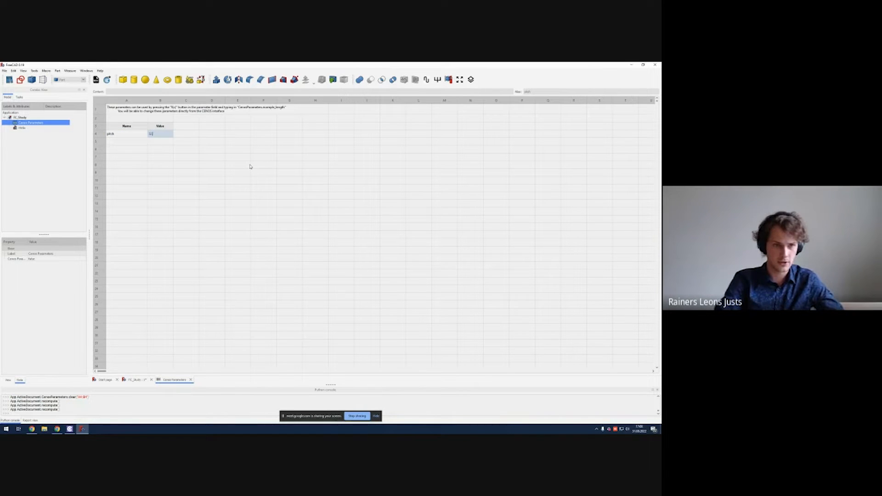
key("Return")
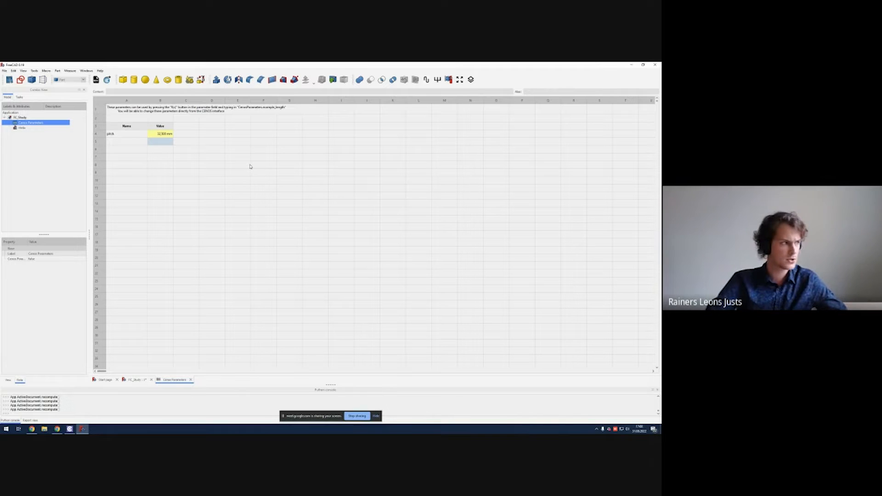
Step: Add a parameter named turns with a value of 5 in the next row
left_click(149, 158)
left_click(136, 144)
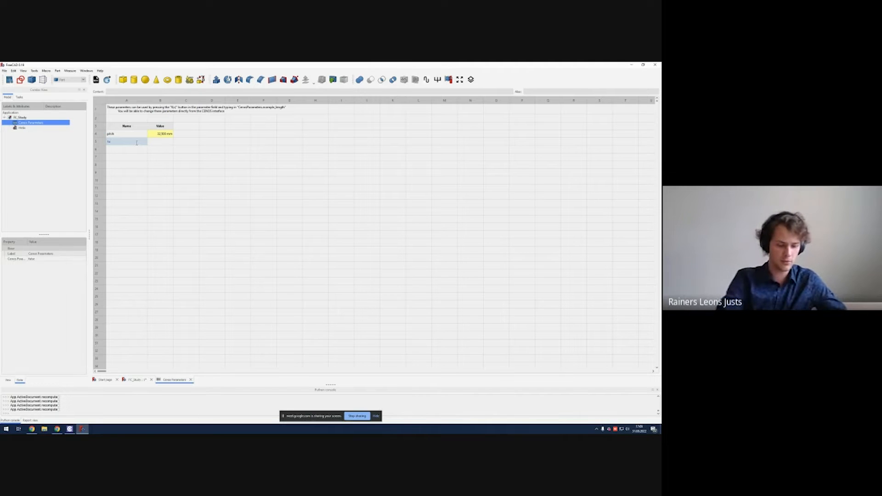
left_click(160, 156)
left_click(161, 144)
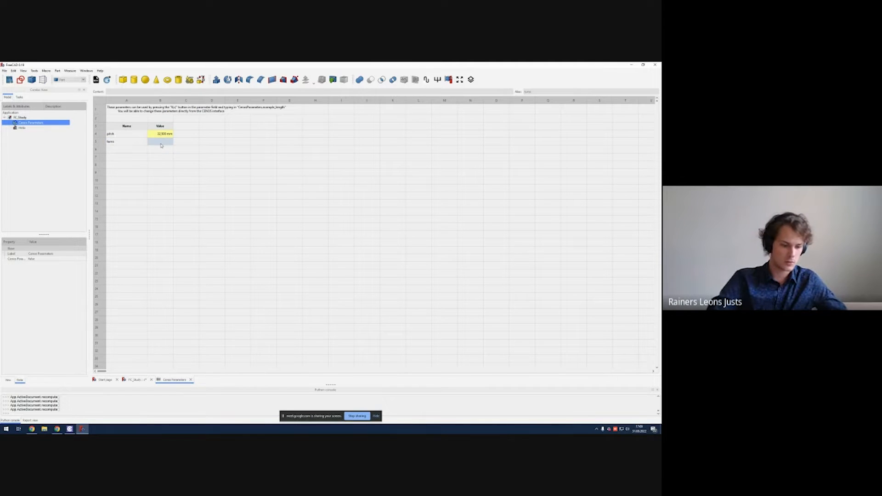
type("5")
left_click(174, 165)
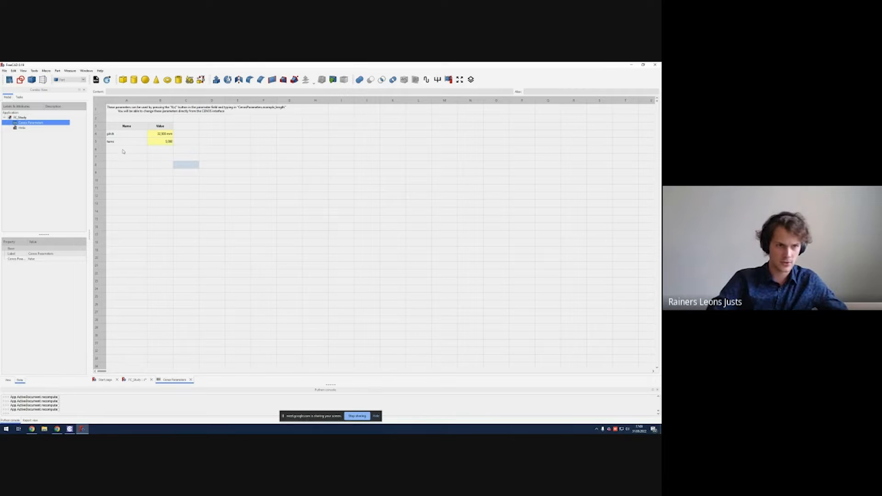
Step: Name the third parameter helix_height in the name column
left_click(123, 151)
left_click(159, 156)
left_click(128, 165)
left_click(129, 151)
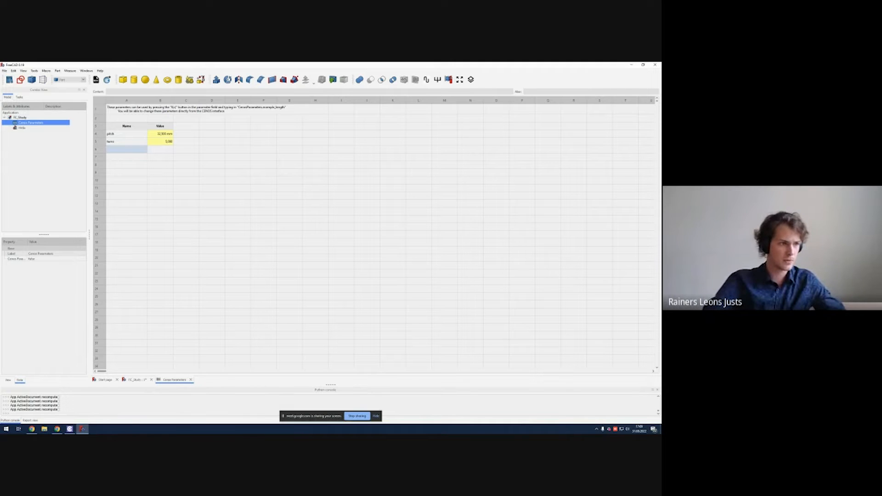
left_click(156, 188)
left_click(140, 150)
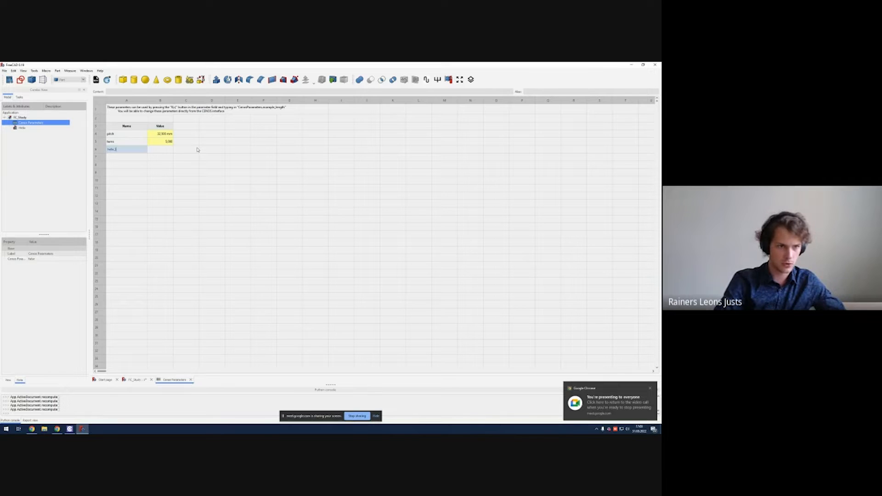
type("helix_length")
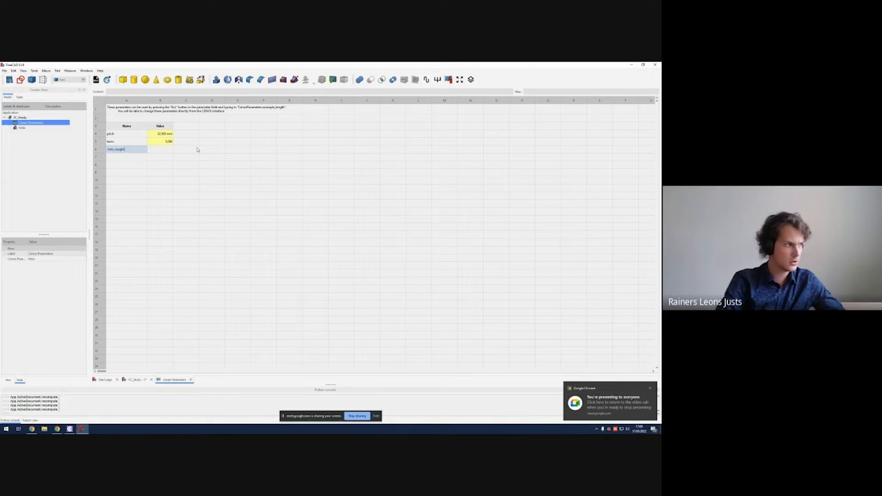
key("BackSpace")
key("BackSpace")
key("BackSpace")
key("BackSpace")
key("BackSpace")
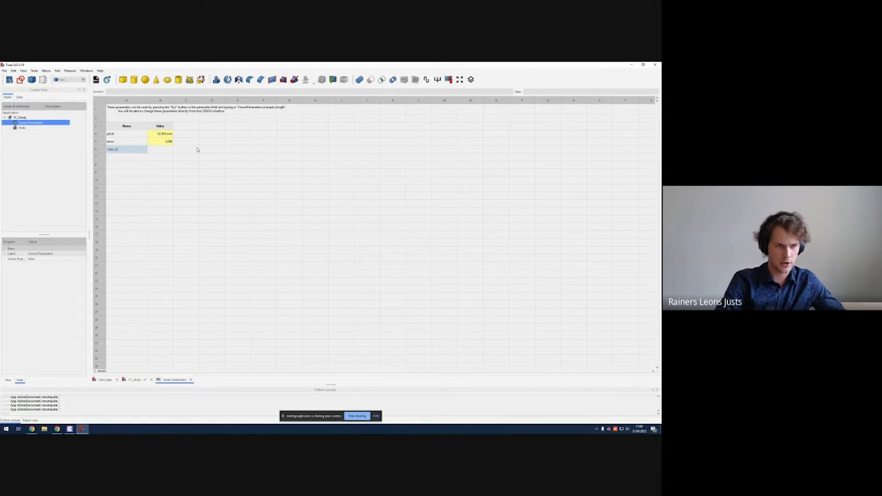
type("t")
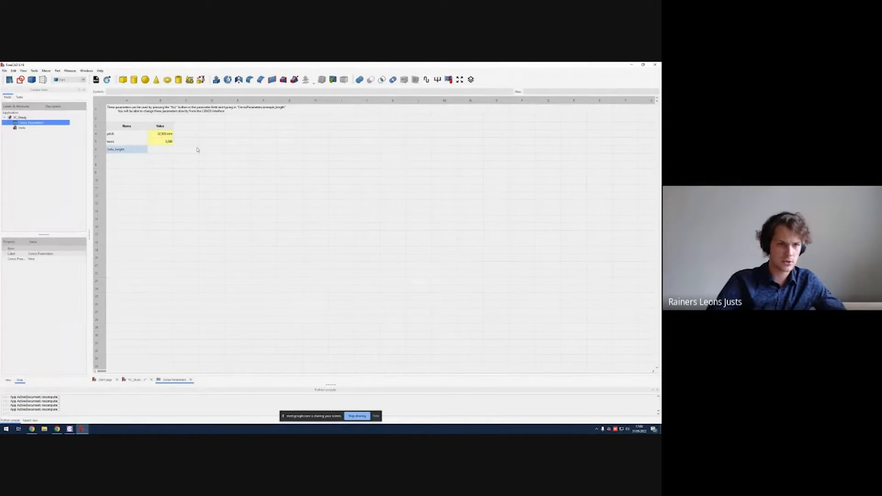
key("Tab")
Step: Set the helix_height value to the formula =pitch*turns
left_click(175, 187)
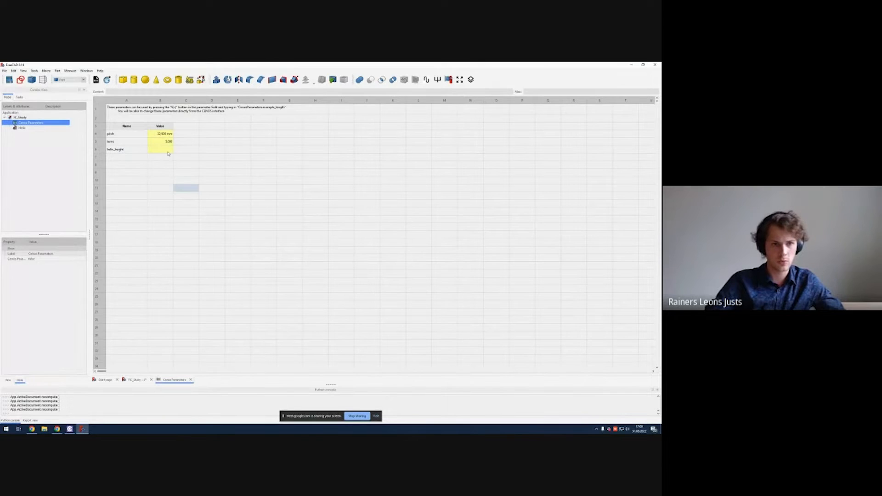
left_click(169, 151)
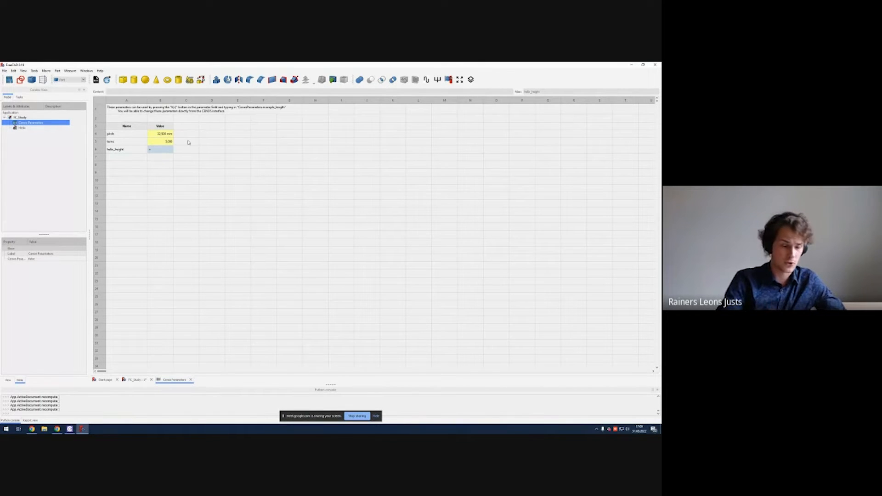
type("=")
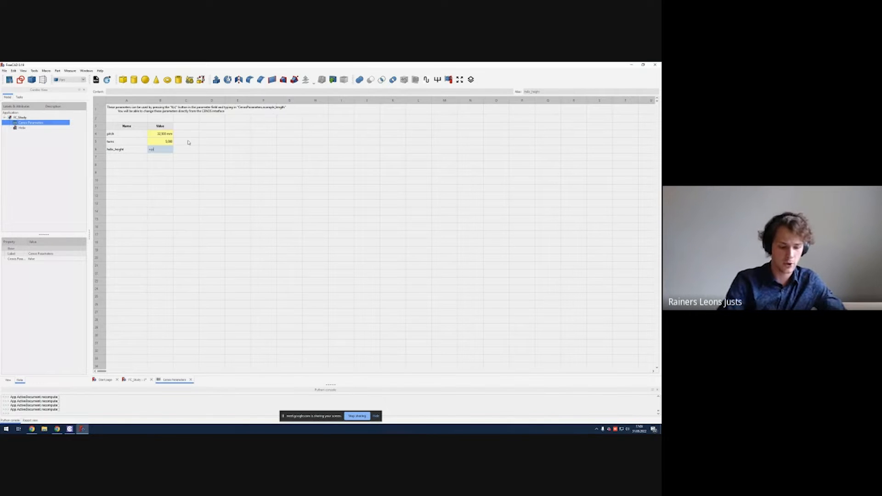
type("pitch*")
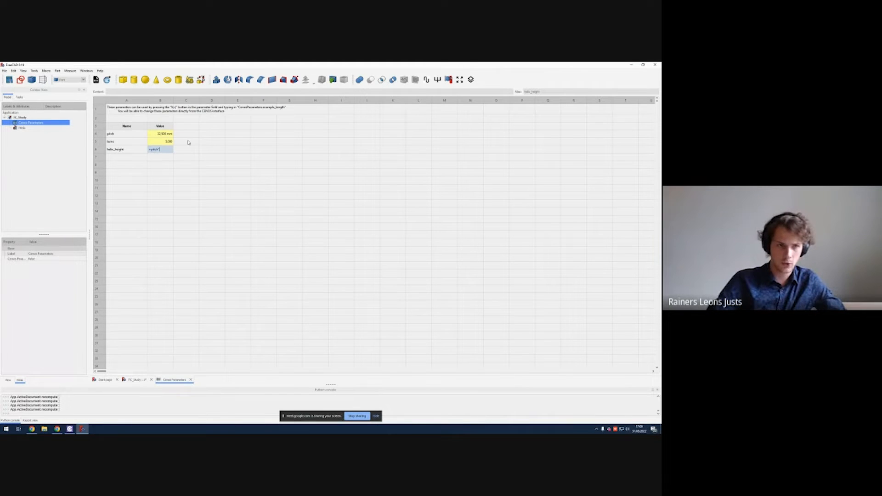
type("turns")
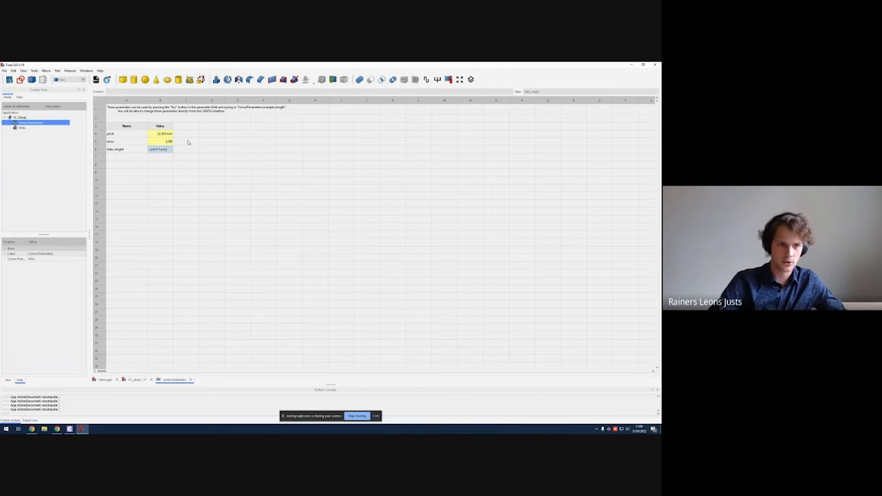
left_click(191, 170)
left_click(166, 151)
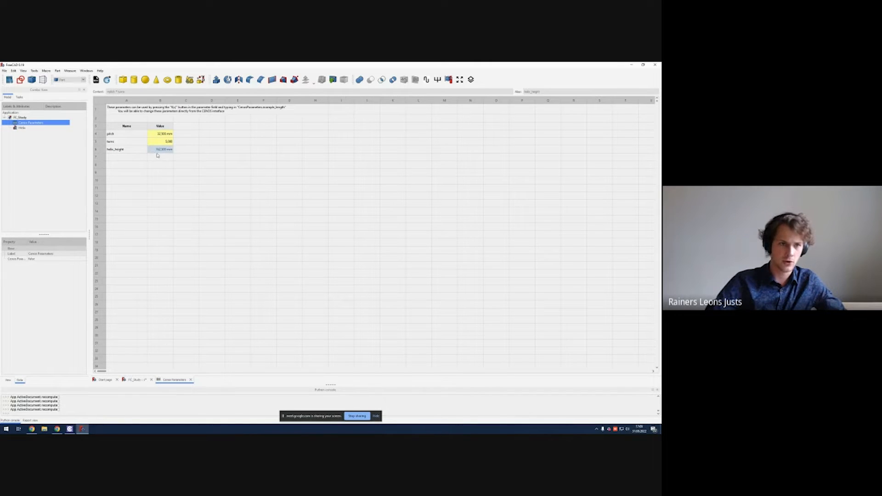
left_click(157, 156)
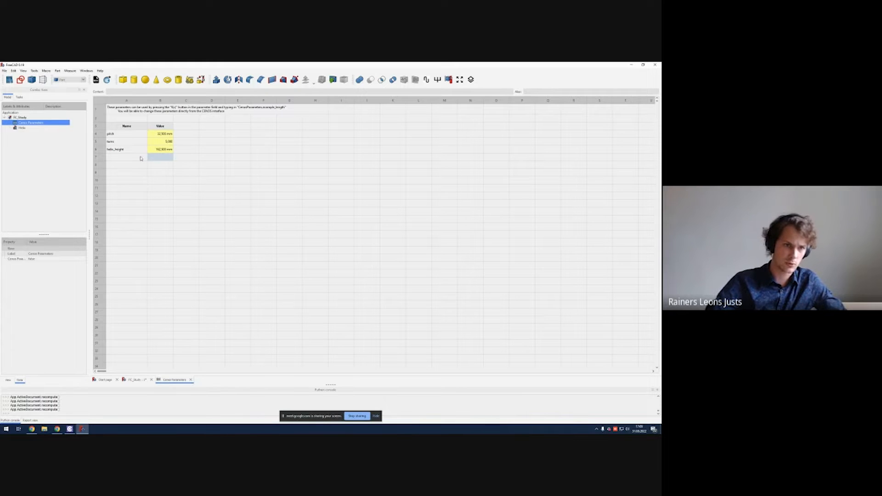
Step: Add a parameter named wire_diameter with a value of 3 mm
left_click(138, 158)
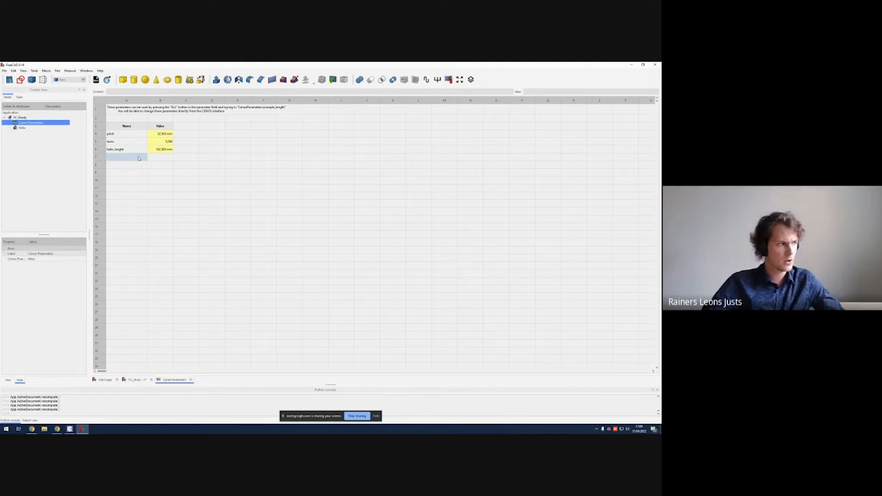
left_click(222, 172)
left_click(125, 160)
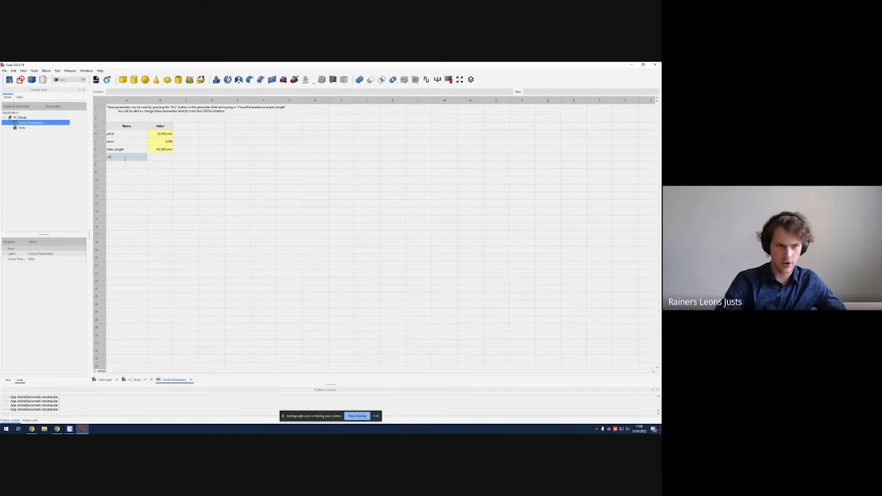
type("wire_diameter")
key("Tab")
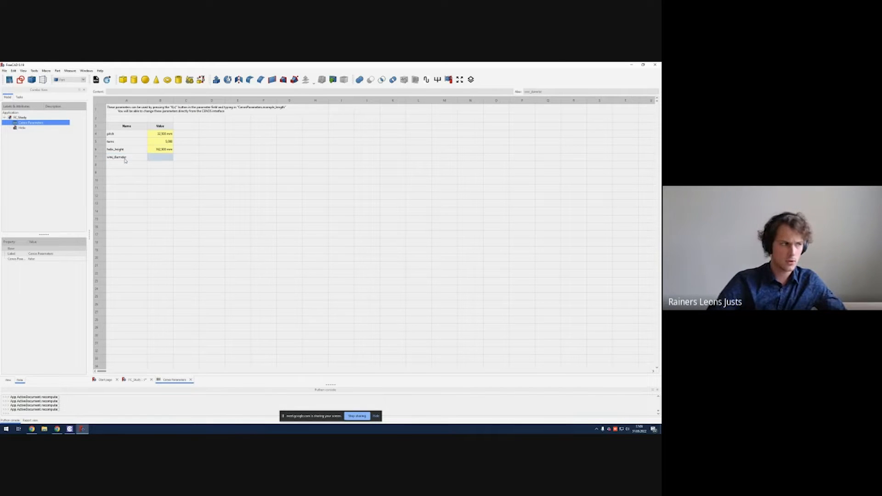
type("3mm")
key("Return")
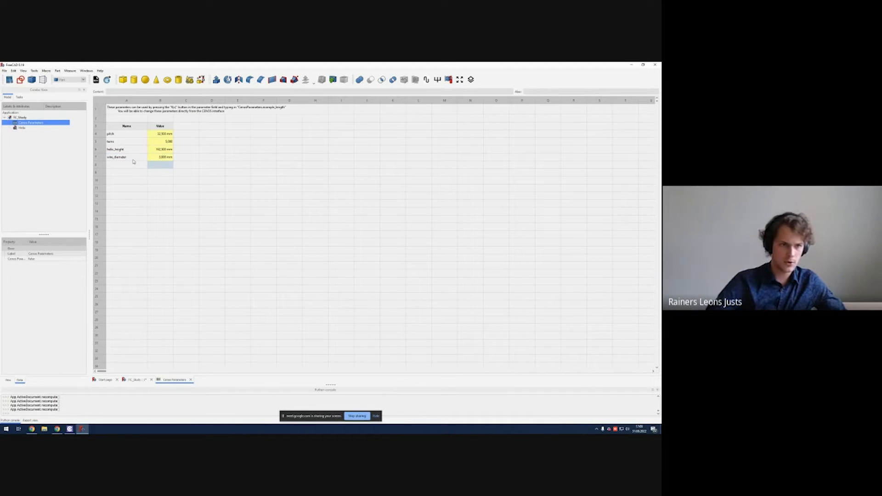
Step: Add a parameter named helix_diameter with a value of 41.38 mm
left_click(135, 168)
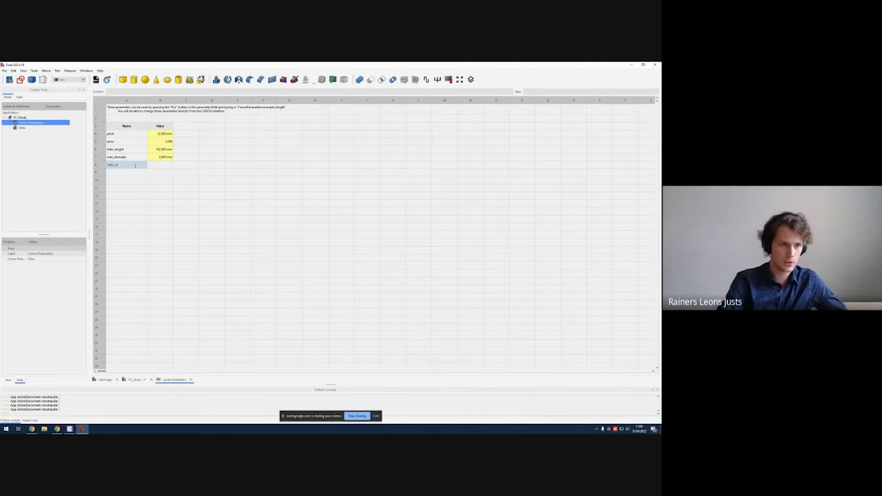
type("ameter")
key("Tab")
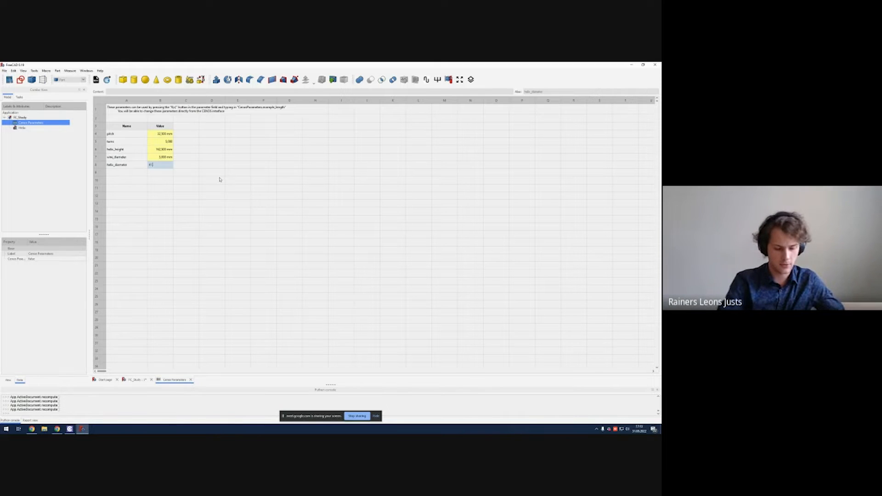
type("41.38mm")
key("Return")
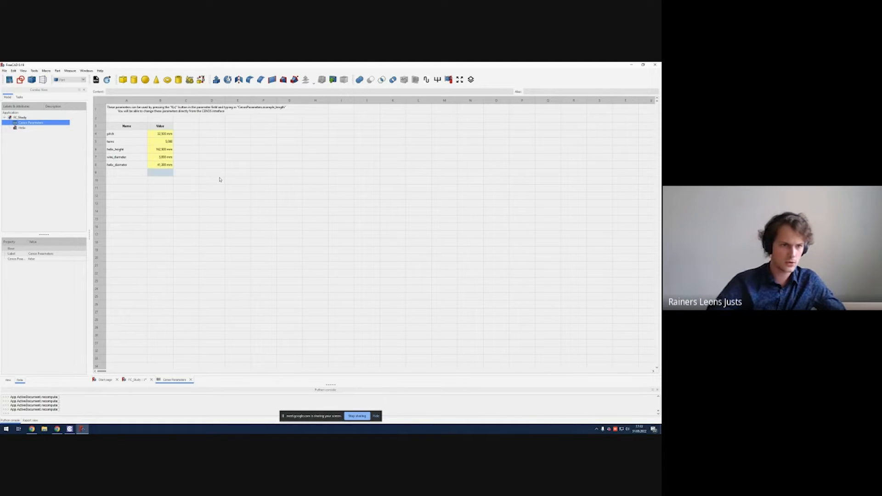
Step: Add a parameter named feed_line_length with a value of 5 mm
left_click(122, 174)
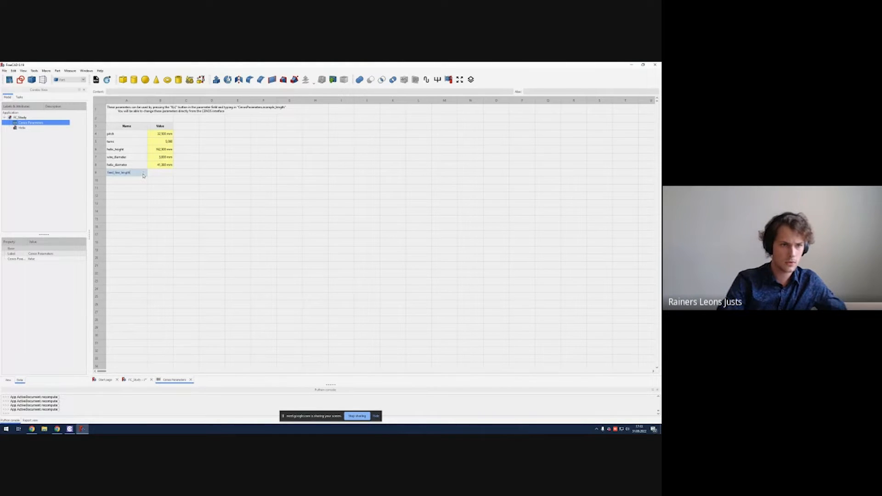
key("Tab")
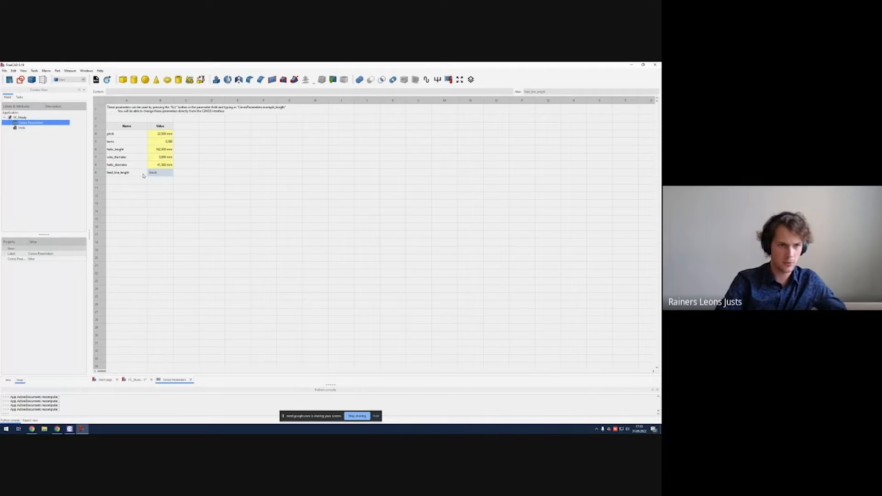
key("Return")
left_click(142, 180)
left_click(136, 189)
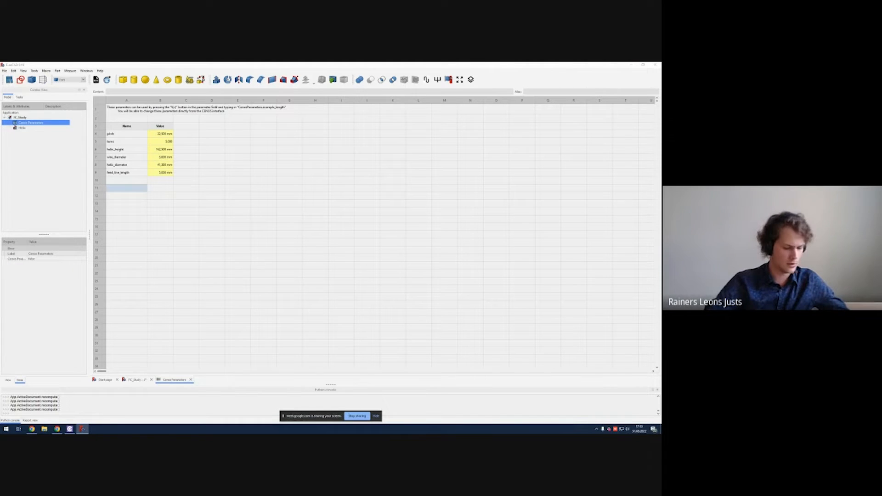
Step: Paste the outer_radius, ground_thickness and ground_radius parameters into the spreadsheet below the existing ones
type("outer_radius\t4,850 mm ground_thickness\t18,000 mm ground_radius\t158,000 mm")
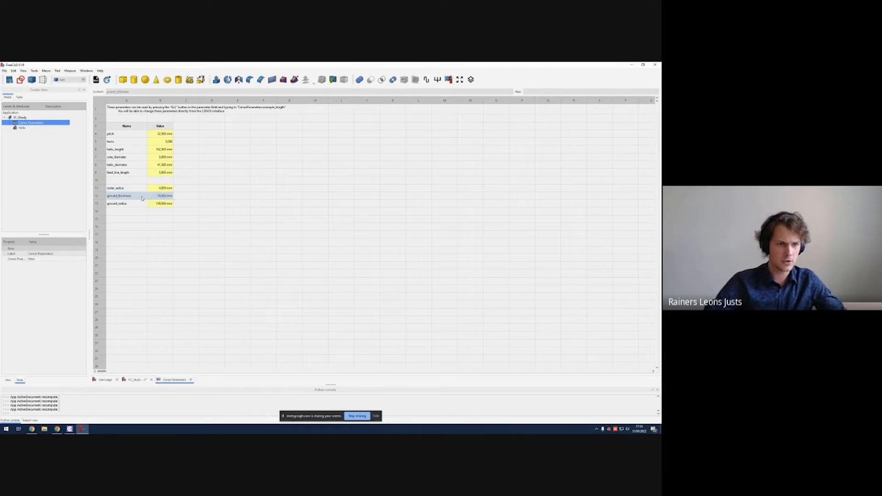
left_click(142, 203)
left_click(161, 219)
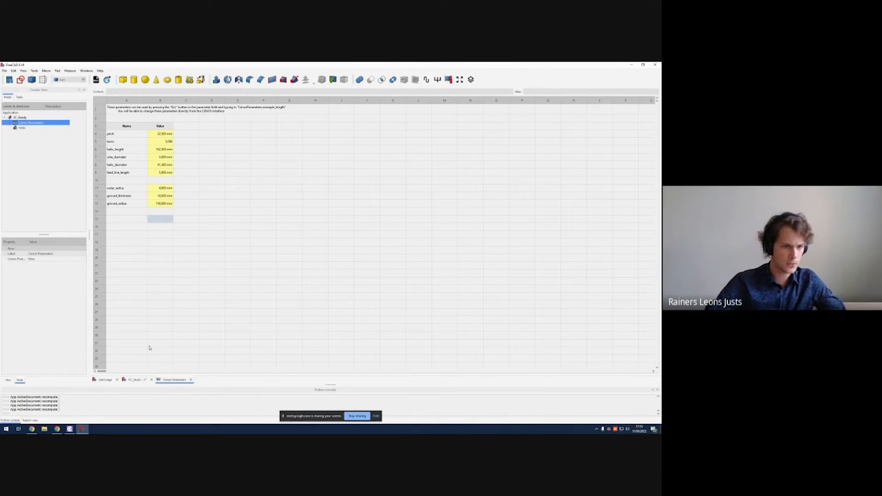
Step: Open the Helix for editing and bind its Pitch to the formula CenosParameters.pitch
left_click(137, 380)
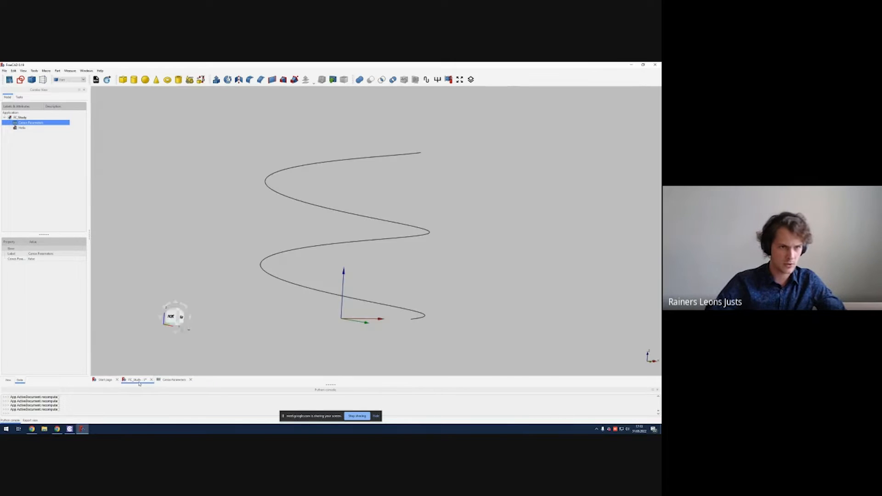
middle_click_drag(327, 304, 349, 260)
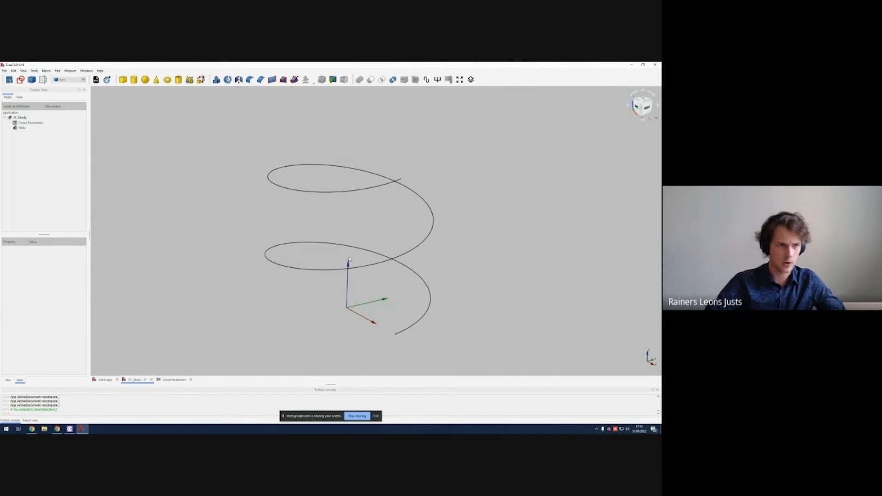
left_click(30, 129)
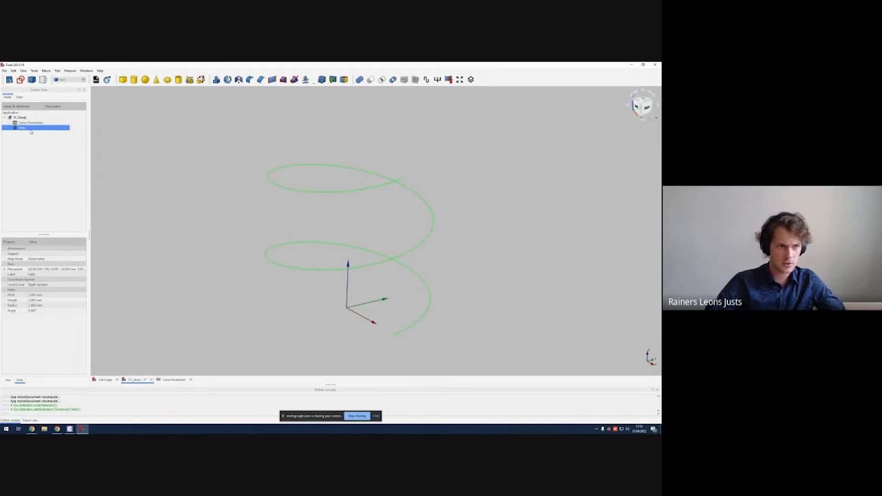
double_click(31, 129)
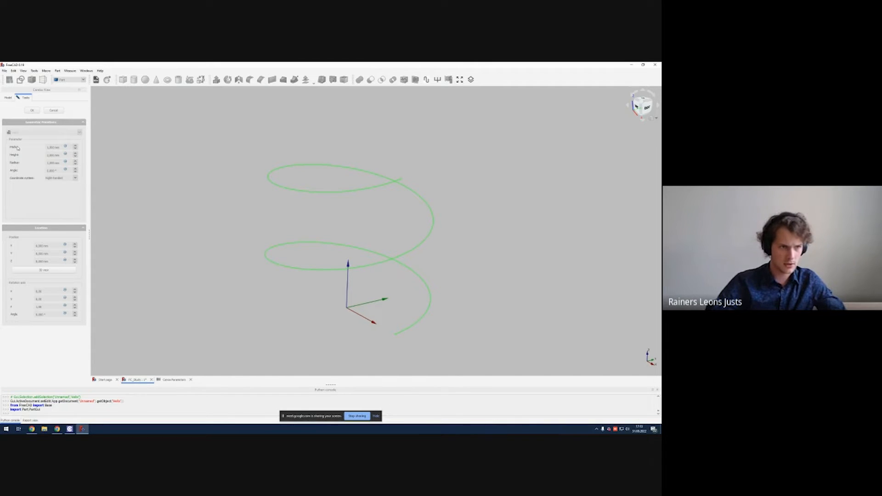
left_click(65, 147)
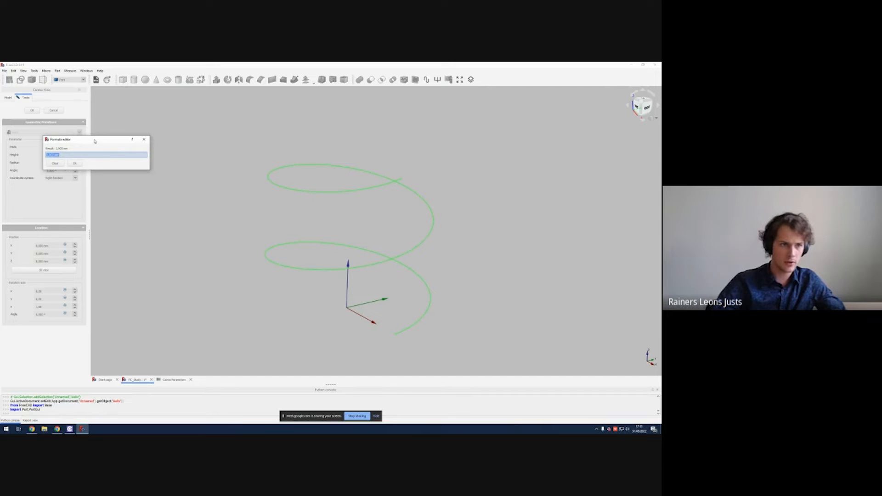
left_click_drag(96, 139, 170, 151)
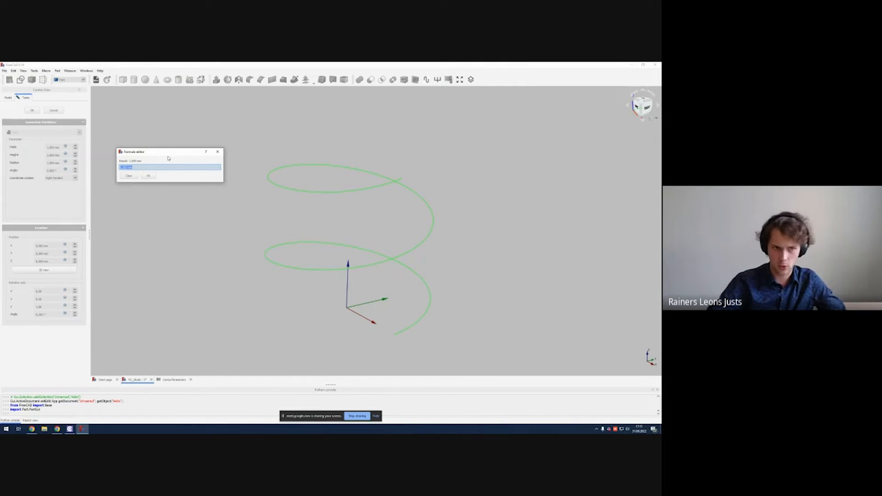
type("CanvaParameters.")
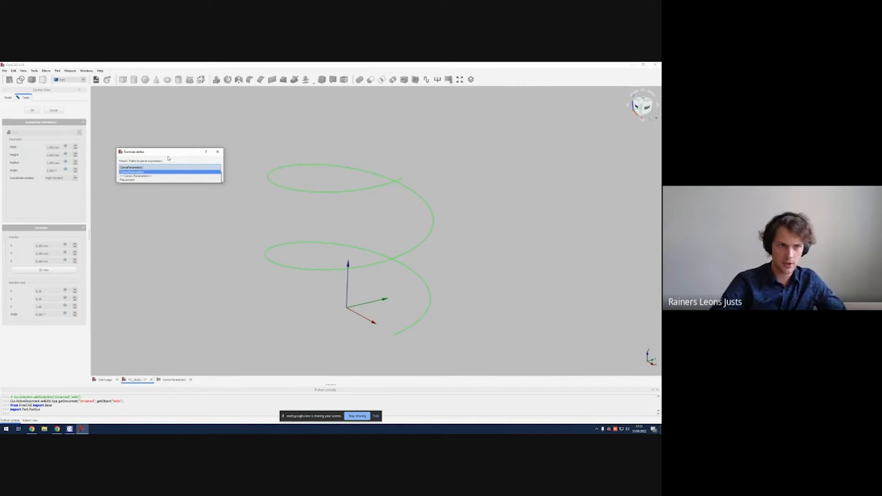
type("pitch")
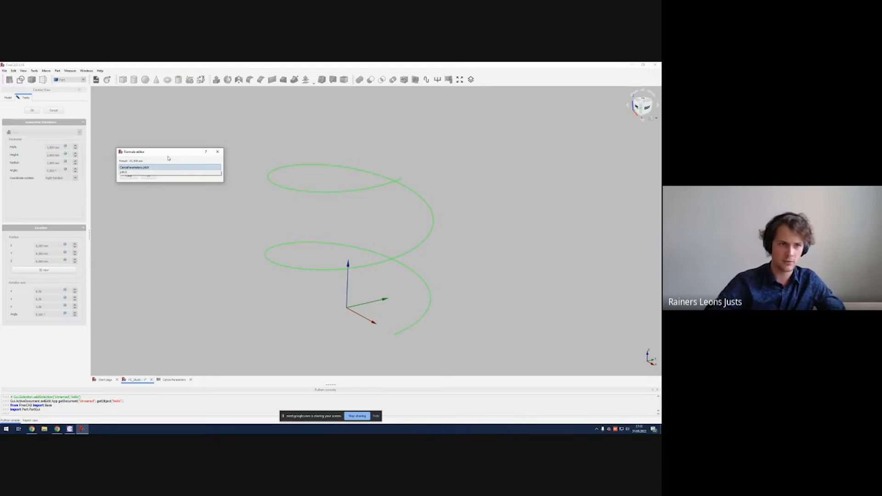
key("Return")
key("Return")
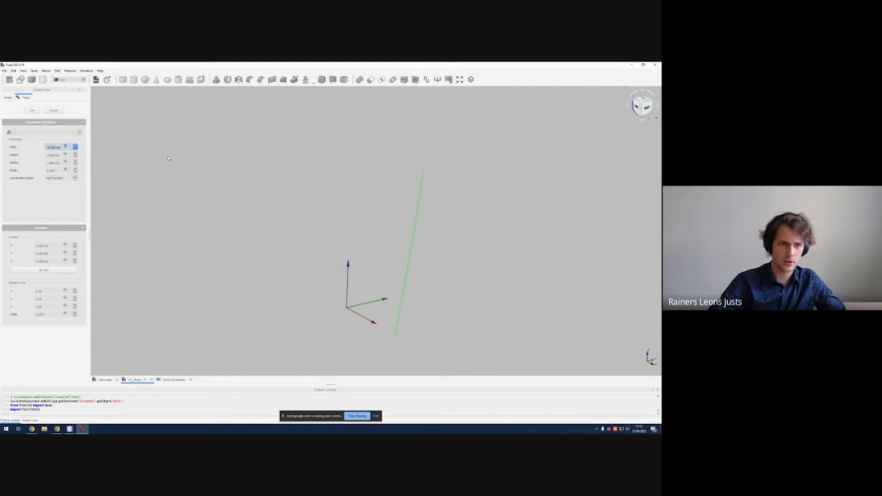
Step: Bind the helix Height to the formula CenosParameters.helix_height
left_click(288, 179)
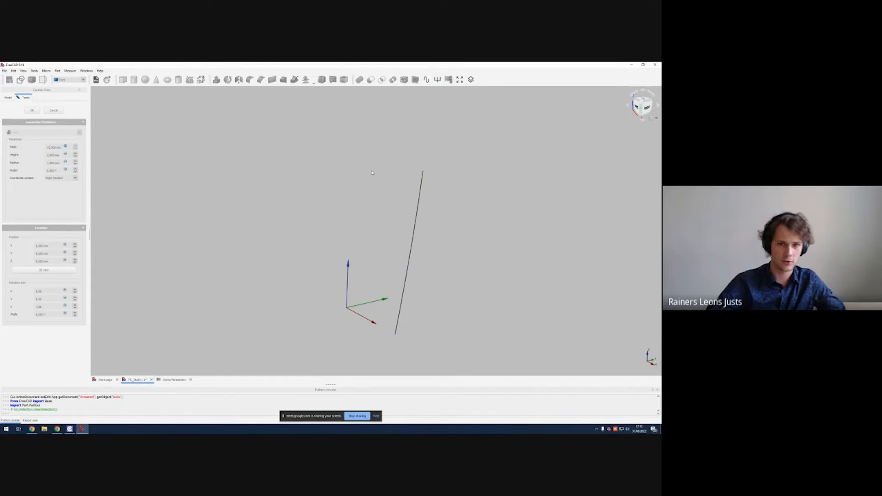
mouse_move(372, 173)
middle_mouse_down()
mouse_move(349, 170)
mouse_move(366, 150)
mouse_move(419, 158)
mouse_move(334, 142)
mouse_move(340, 155)
mouse_move(368, 158)
middle_mouse_up()
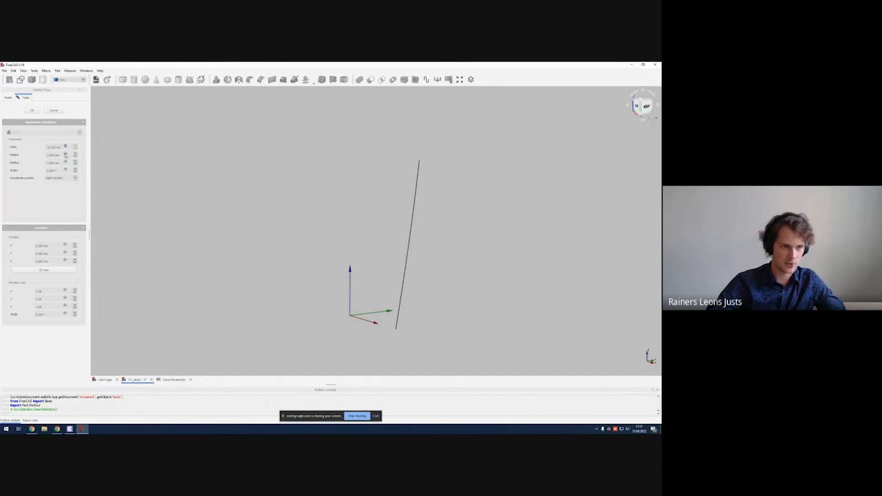
left_click(65, 155)
type("ce")
key("Down")
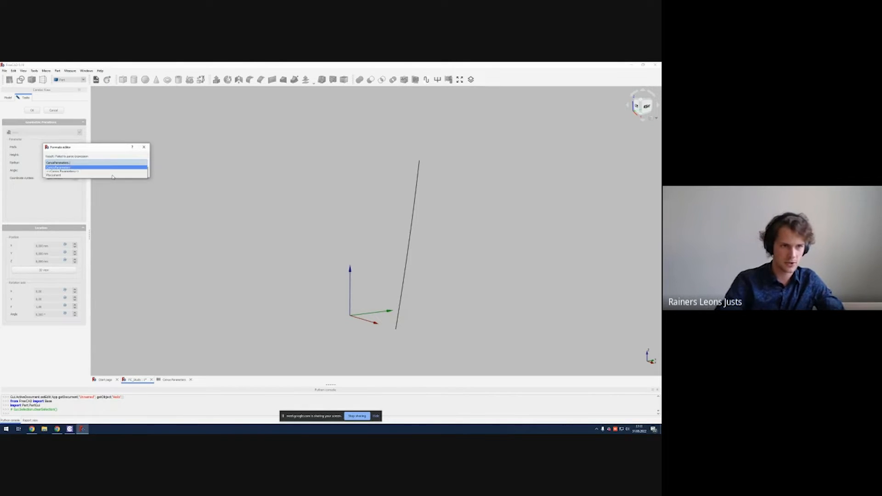
key("Return")
type("helix_height")
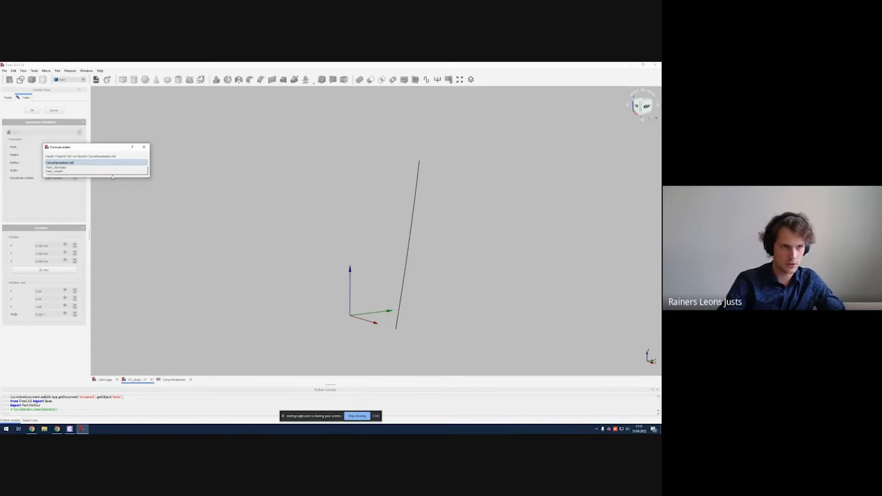
key("Down")
key("Down")
key("Return")
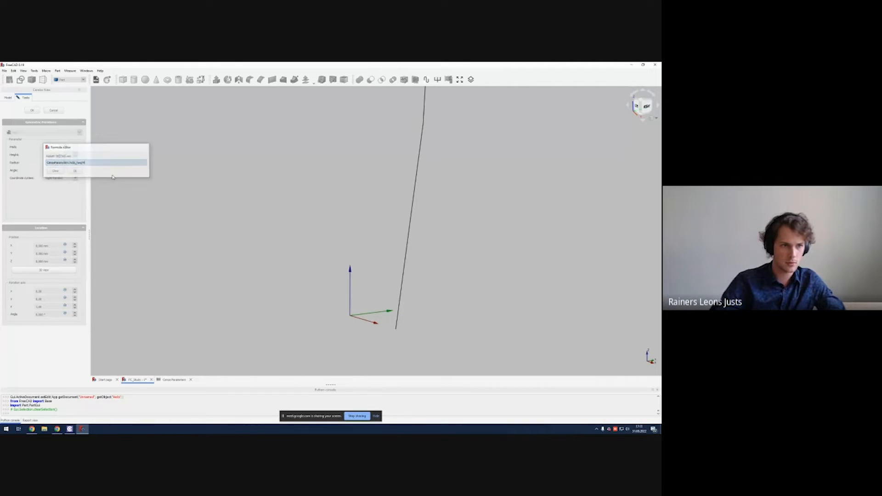
key("Return")
Step: Bind the helix Radius to the formula CenosParameters.helix_diameter/2
scroll(247, 161, "down", 2)
middle_click_drag(280, 151, 304, 213)
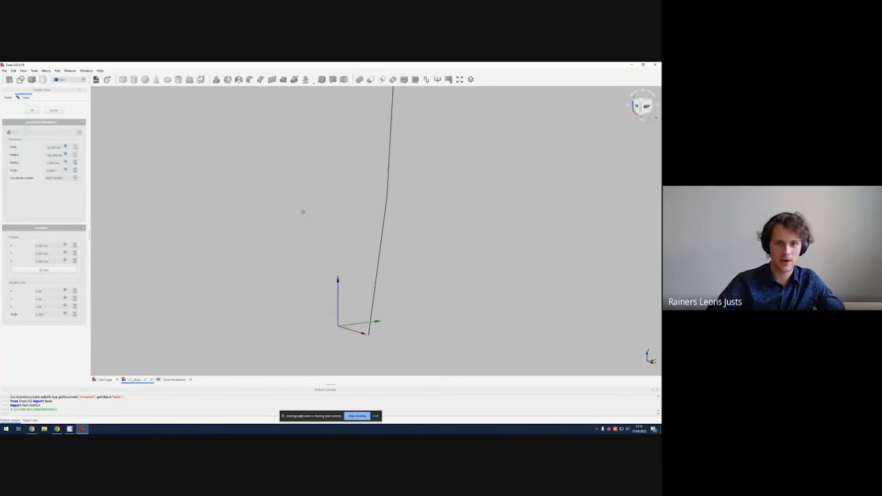
scroll(309, 246, "down", 15)
mouse_move(309, 247)
middle_mouse_down()
mouse_move(317, 290)
mouse_move(330, 289)
middle_mouse_up()
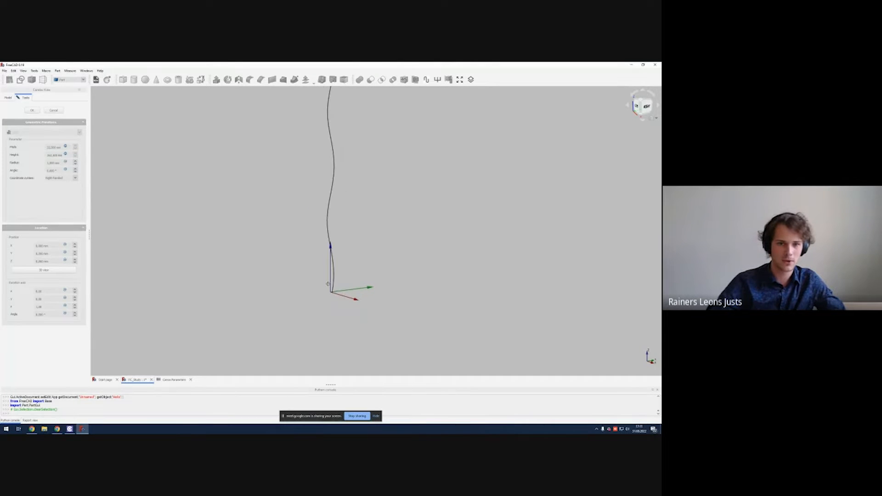
middle_click_drag(326, 154, 331, 205)
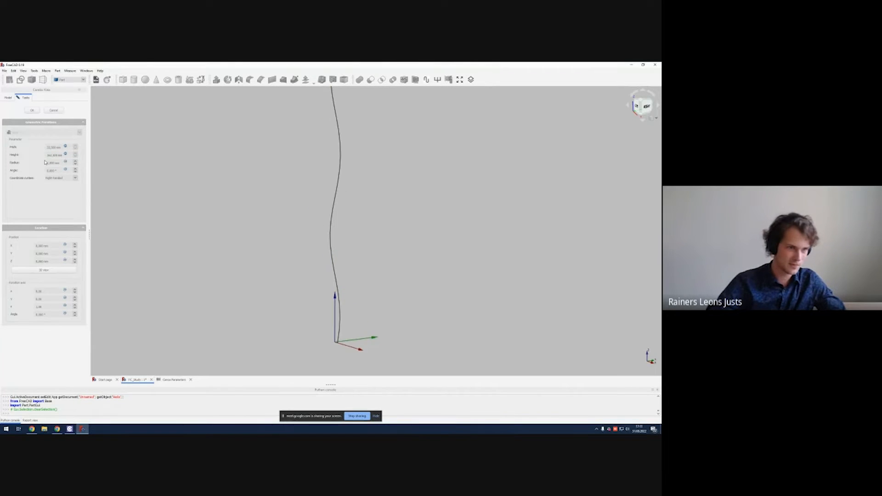
left_click(65, 163)
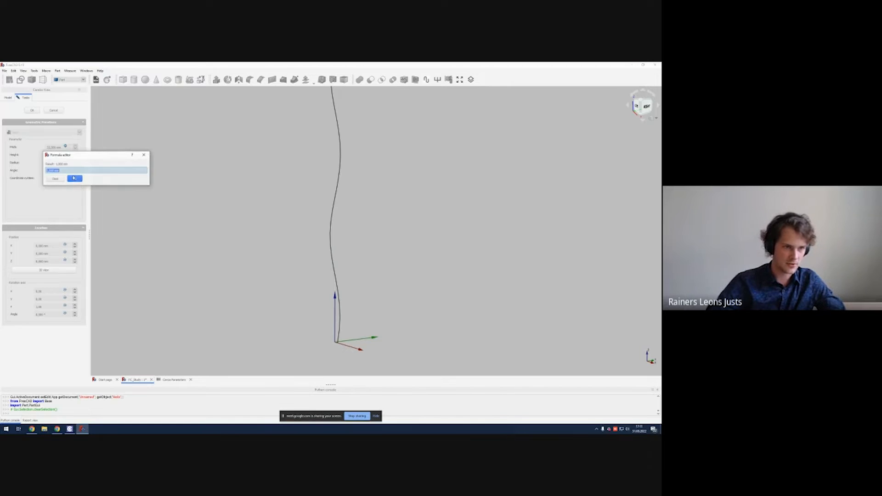
type("CenosParameters.")
key("Down")
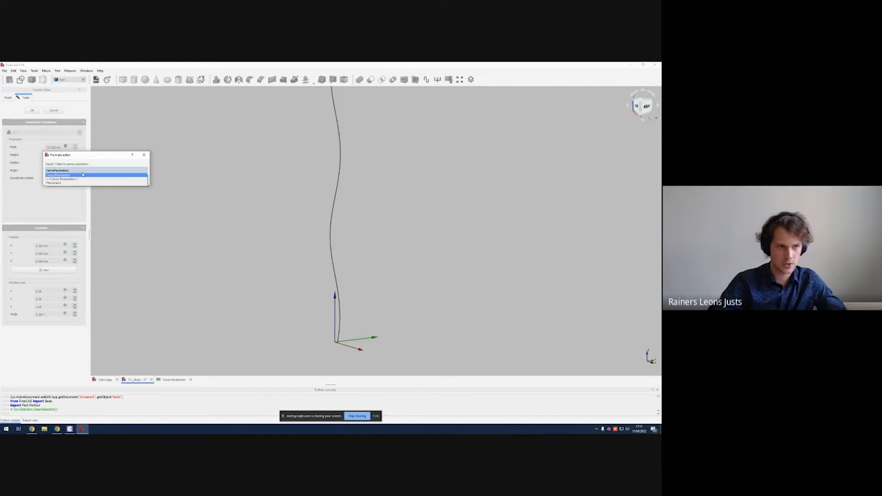
type("he")
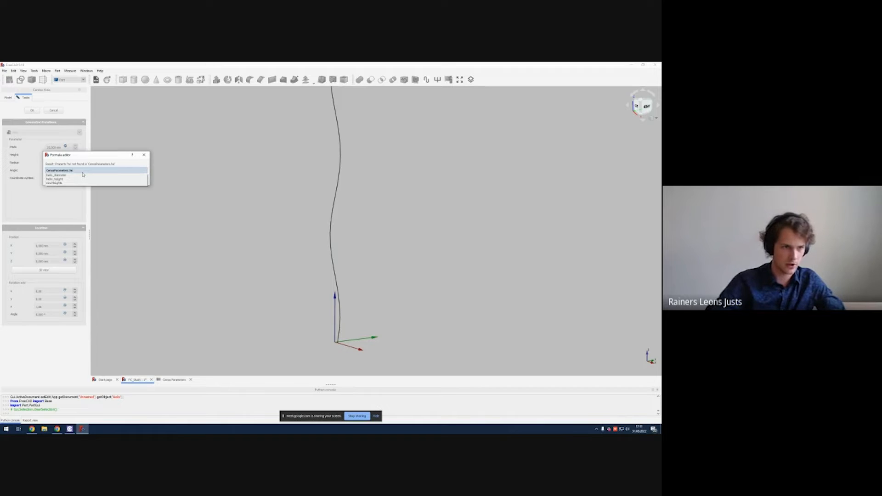
key("Down")
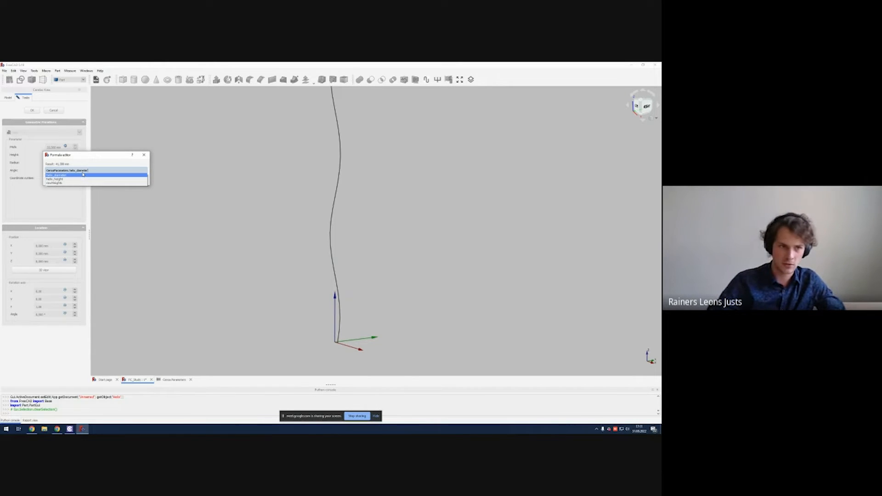
key("Return")
type("/2")
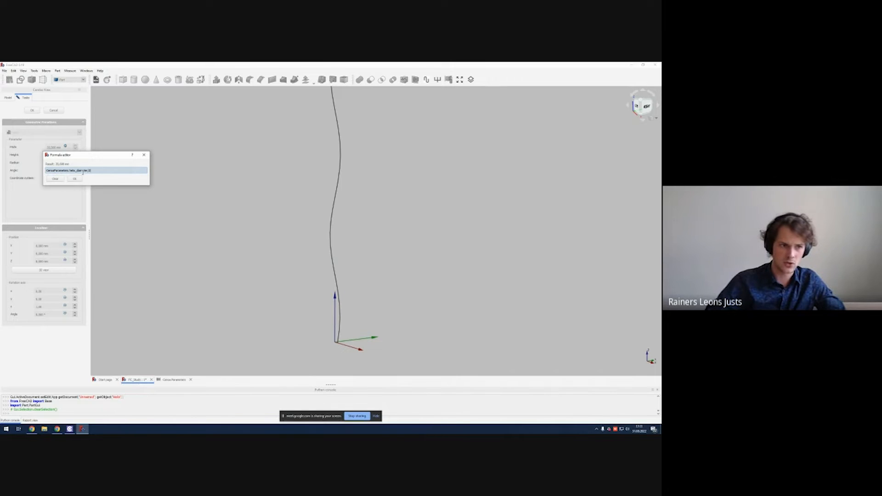
key("Return")
Step: Set the helix placement X position to the formula CenosParameters.helix_diameter/2 and view it from the front
scroll(343, 191, "down", 8)
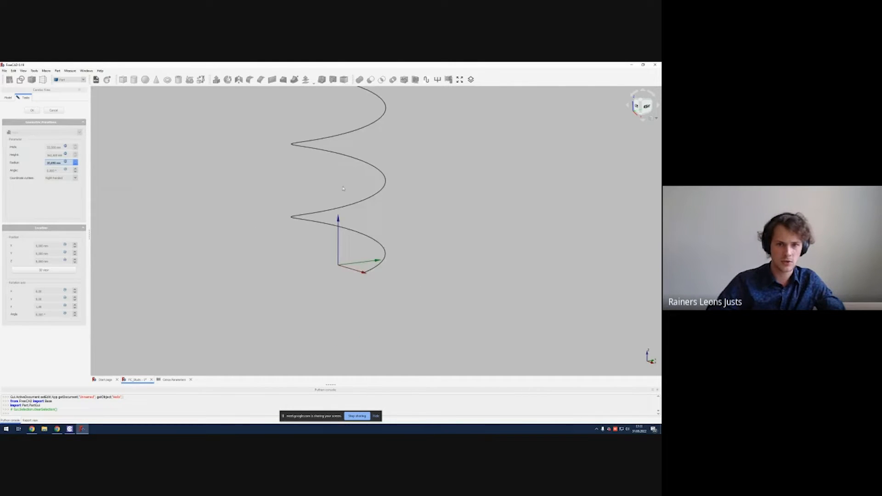
middle_click_drag(342, 191, 372, 246)
scroll(368, 258, "up", 5)
middle_click_drag(360, 276, 377, 248)
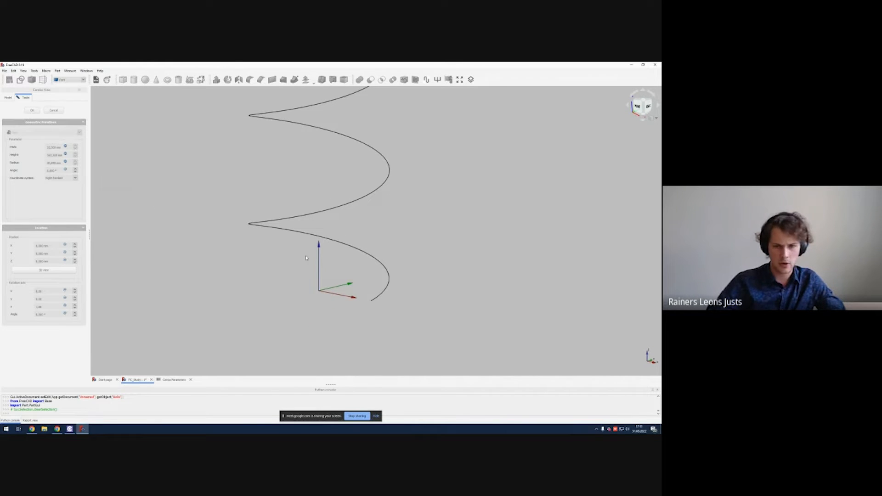
left_click(375, 299)
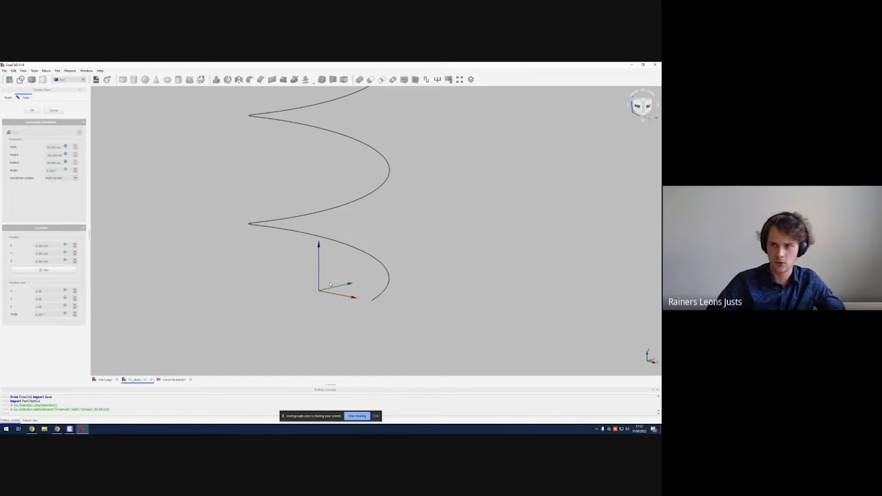
mouse_move(330, 285)
middle_mouse_down()
mouse_move(346, 275)
mouse_move(339, 273)
middle_mouse_up()
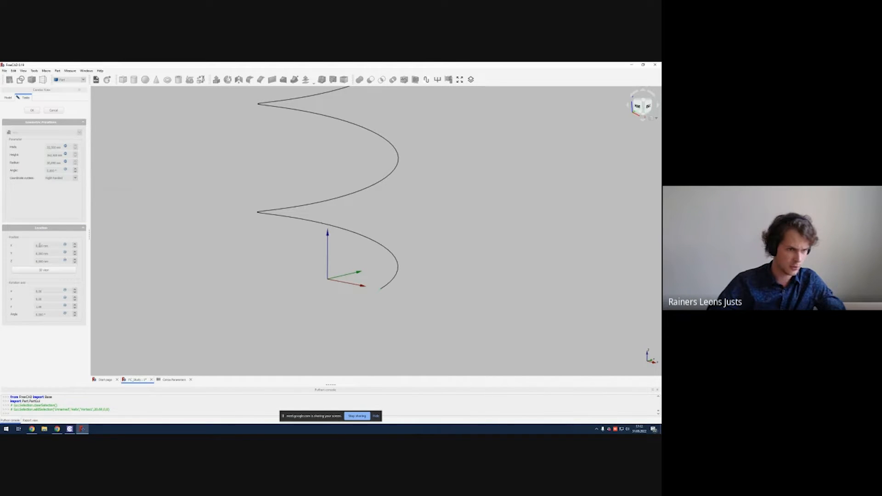
left_click(48, 245)
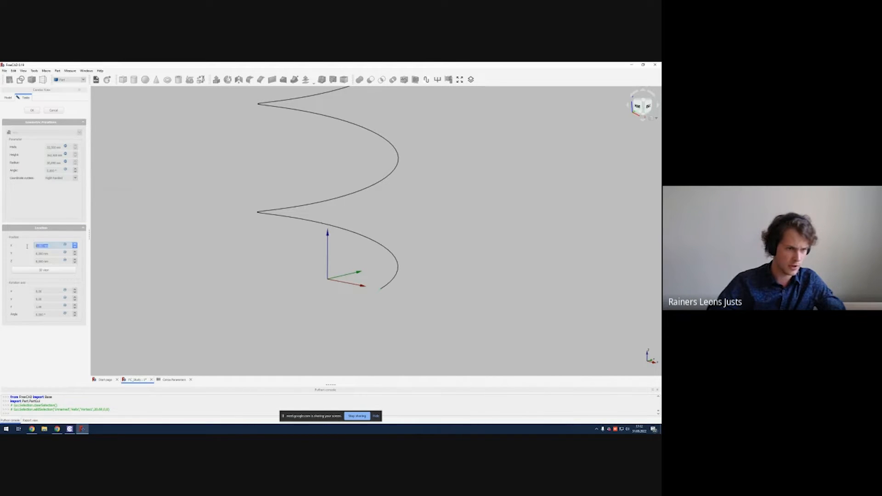
left_click(65, 246)
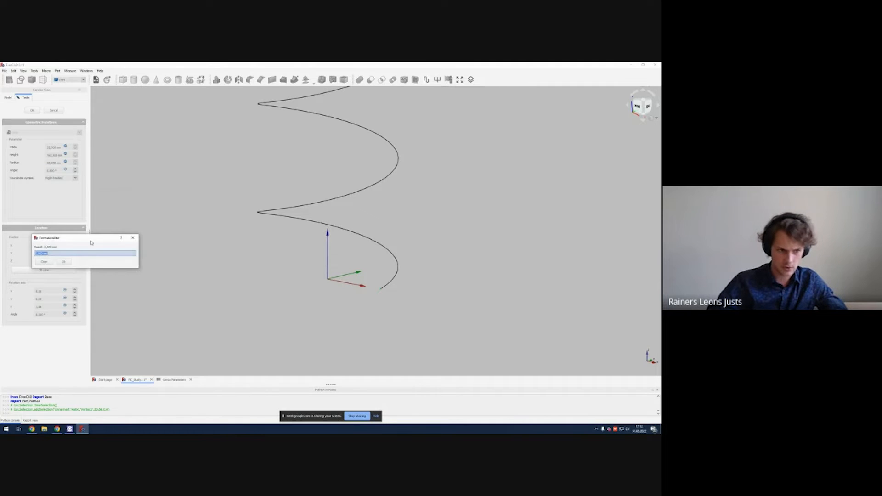
left_click_drag(99, 237, 212, 220)
type("ce")
key("Down")
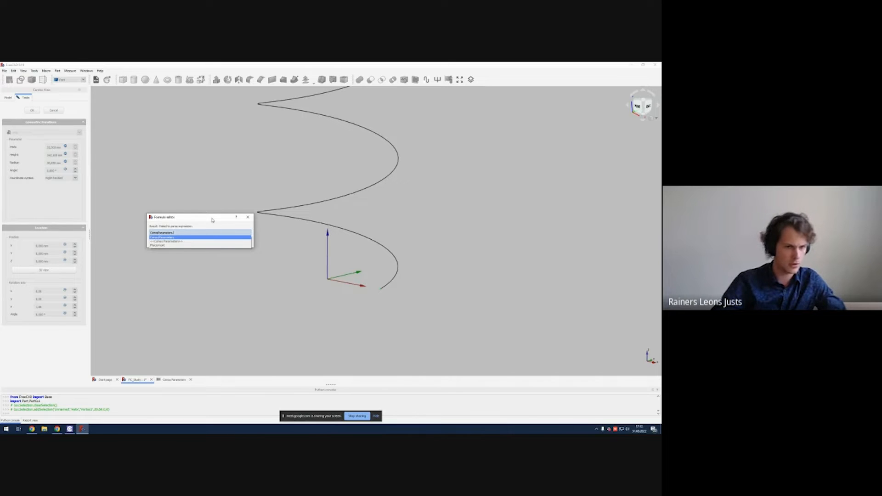
key("Return")
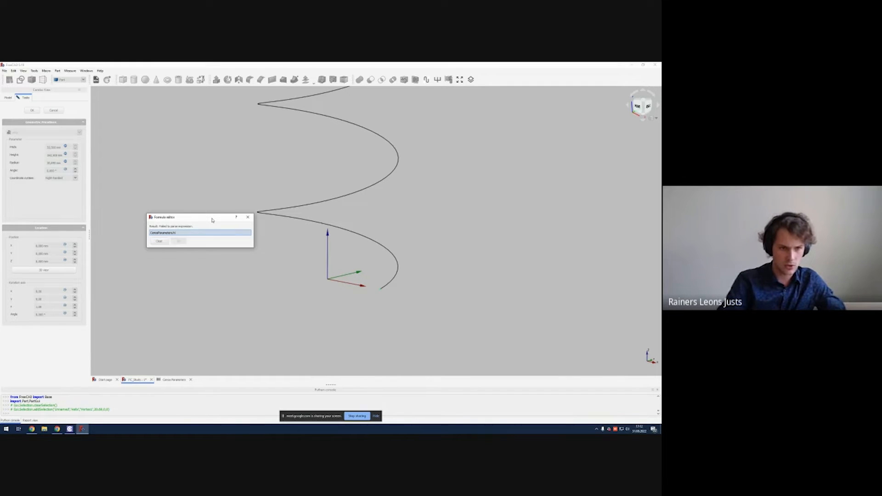
type("h")
key("Down")
key("Return")
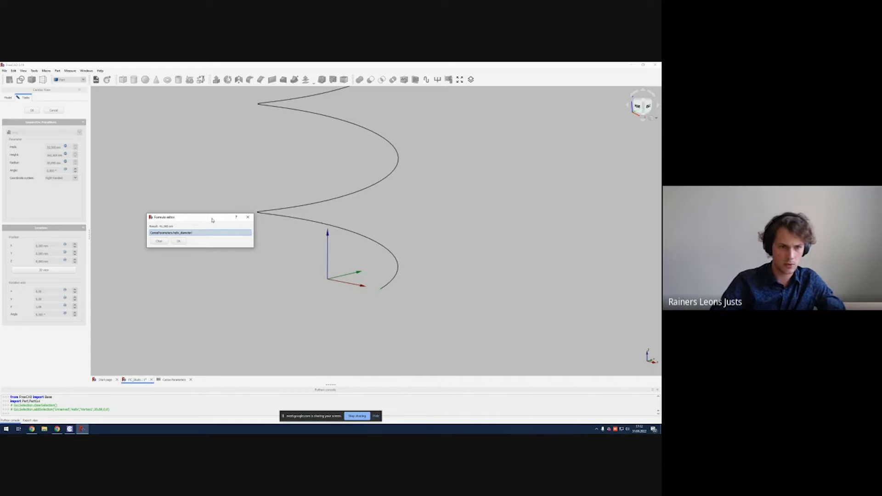
type("/2")
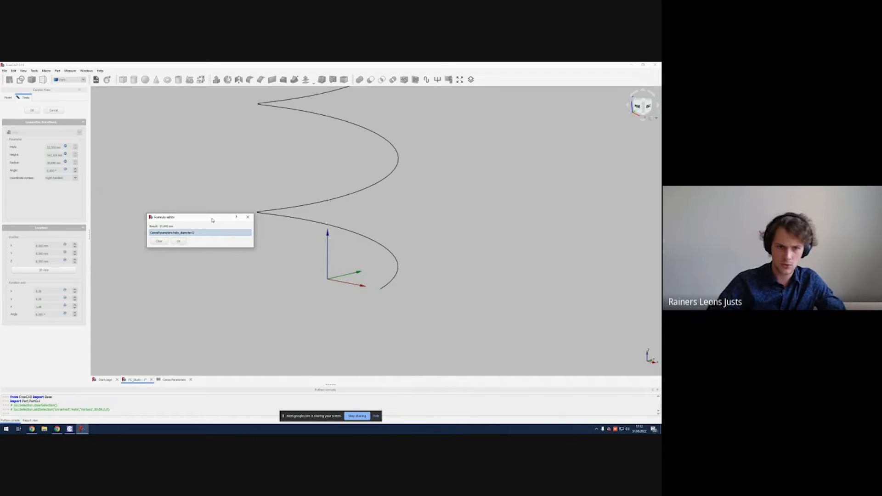
key("Return")
key("1")
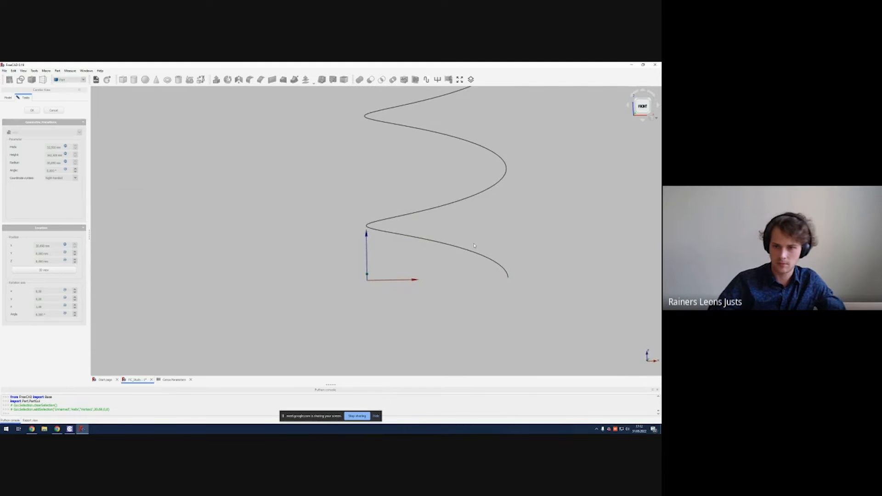
Step: Make the helix X placement formula negative, -CenosParameters.helix_diameter/2, and close the helix editing
key("0")
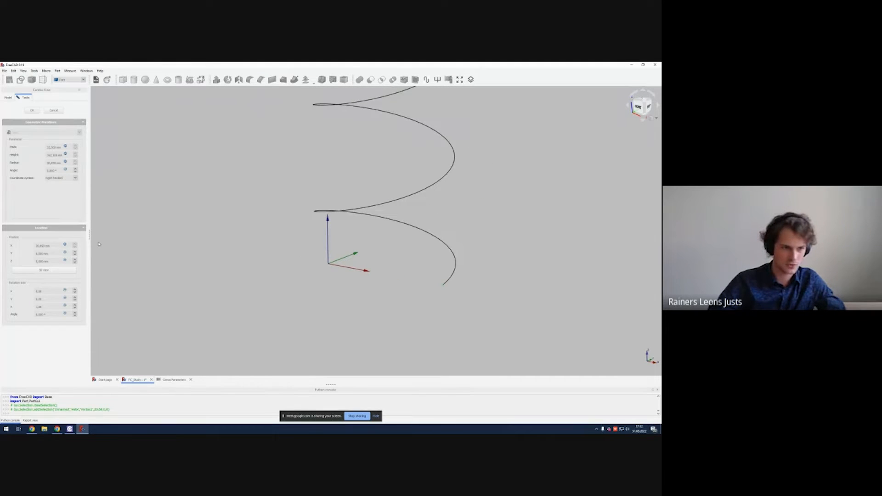
left_click(64, 245)
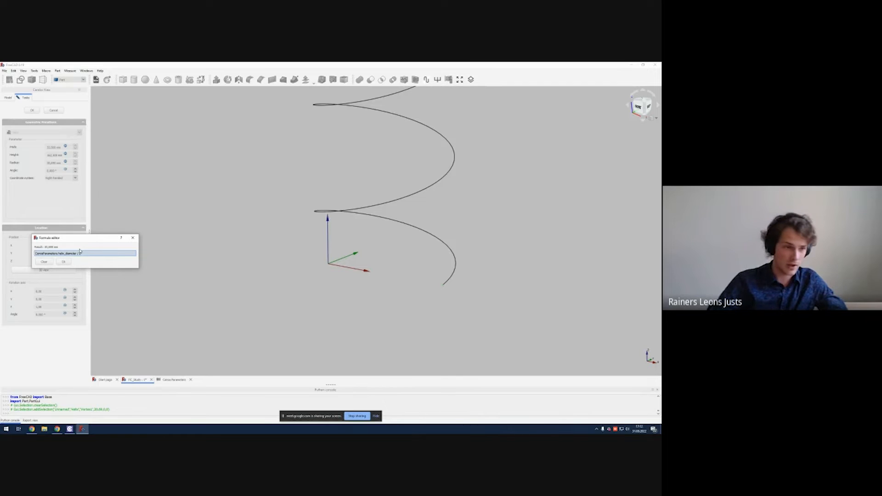
type("-")
left_click(64, 261)
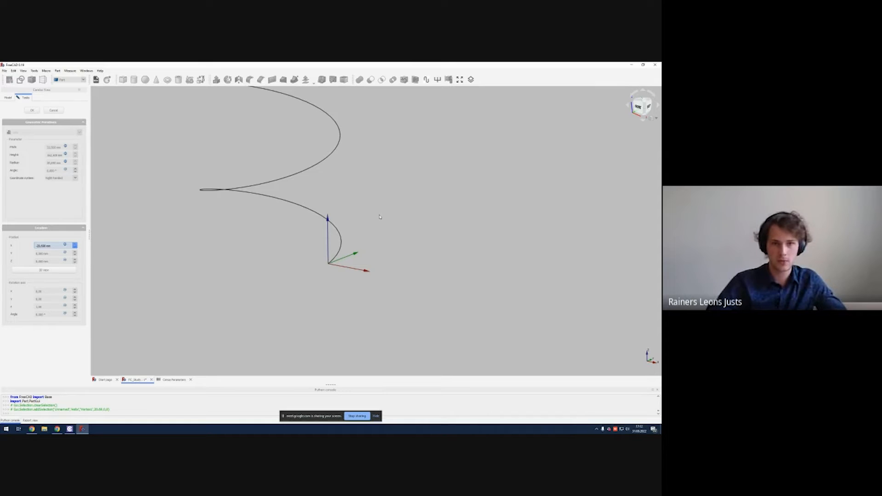
middle_click_drag(382, 208, 354, 233)
scroll(398, 263, "down", 4)
right_click(394, 224)
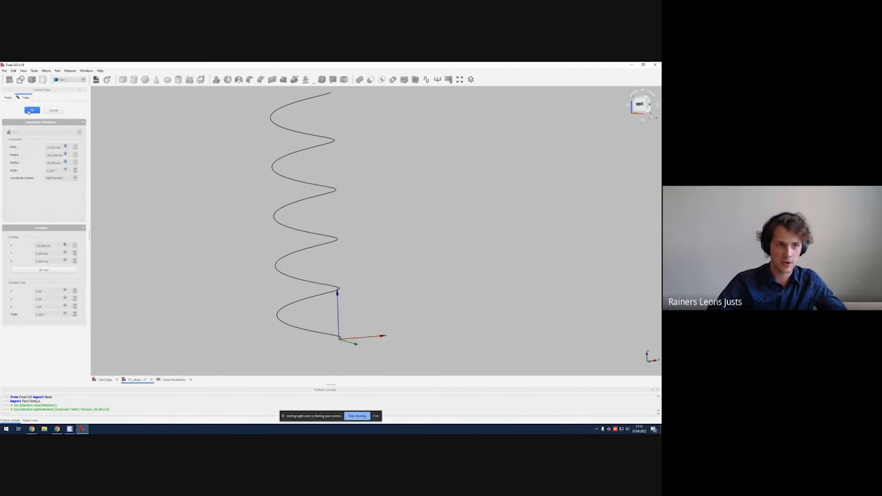
left_click(199, 201)
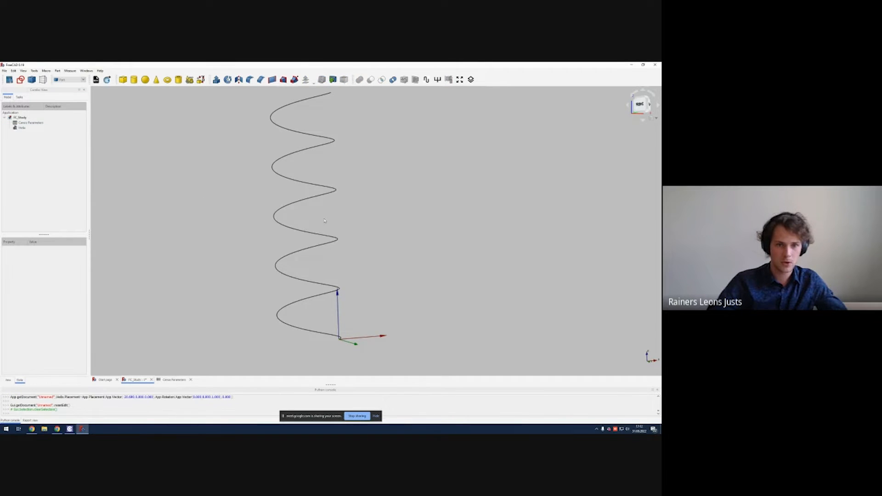
Step: Switch to the Sketcher workbench and create a new sketch on the XZ plane
middle_click_drag(336, 238, 349, 204)
scroll(332, 298, "up", 4)
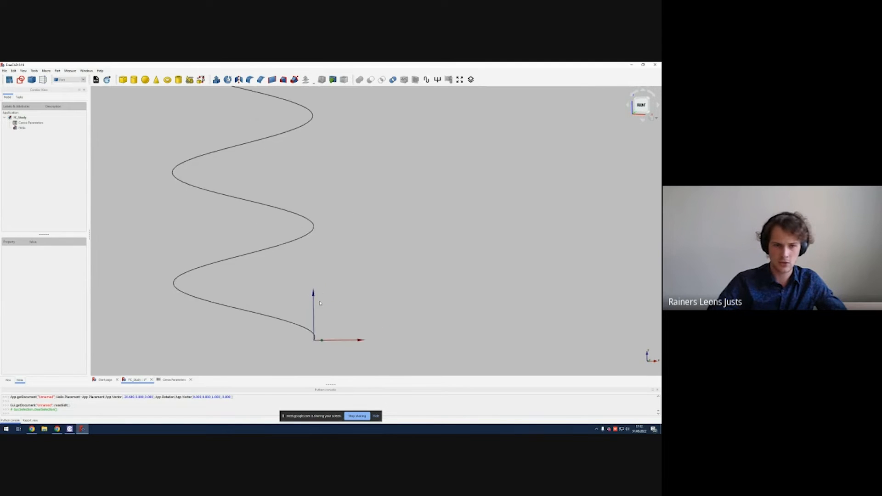
middle_click_drag(320, 284, 335, 205)
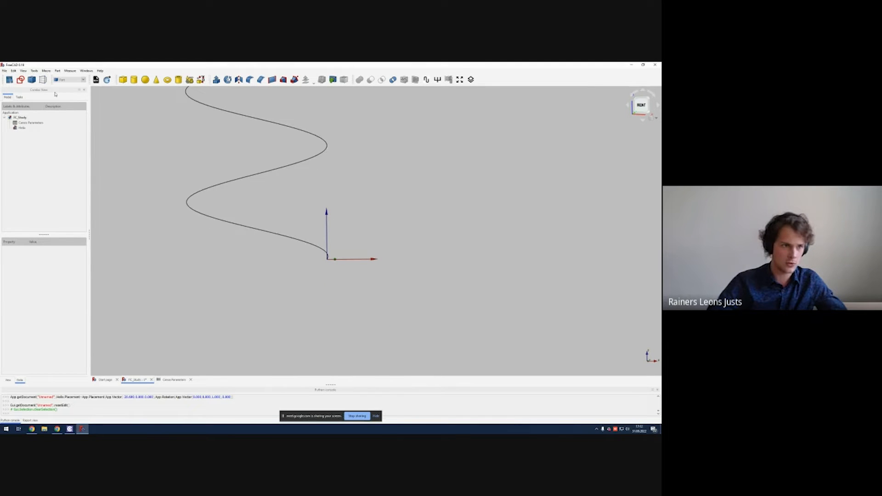
left_click(21, 80)
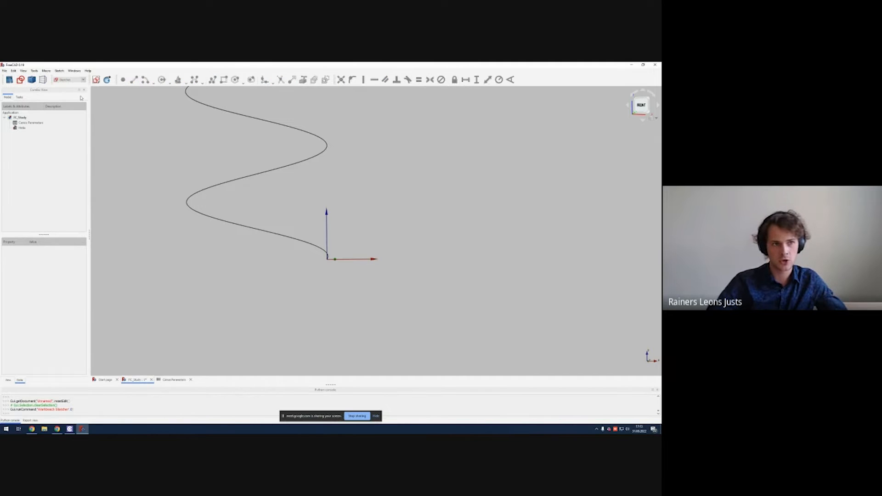
left_click(95, 80)
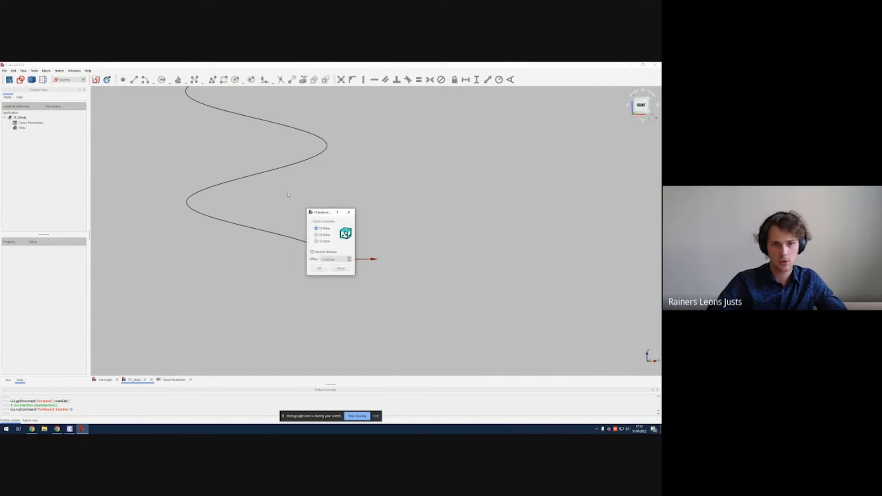
left_click(326, 235)
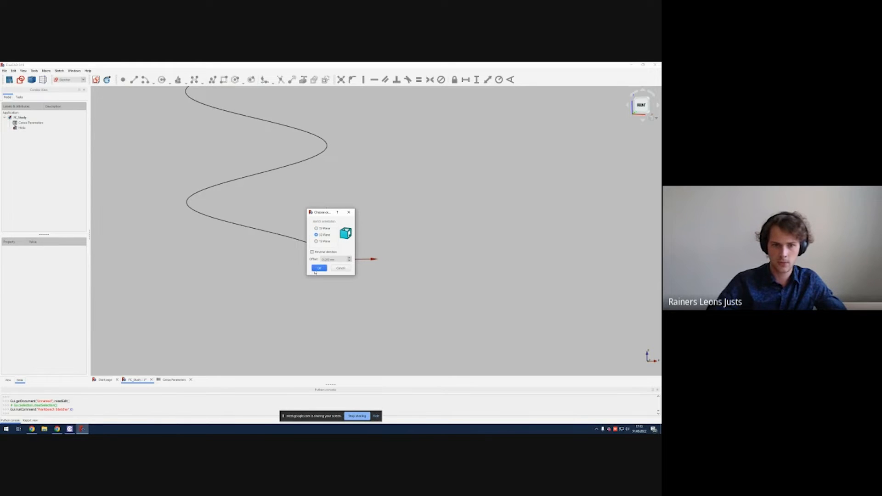
left_click(317, 270)
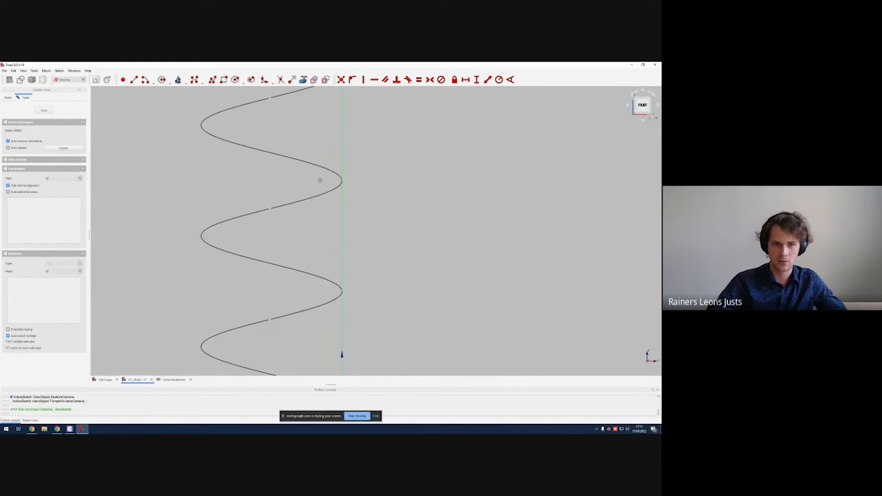
Step: Draw a vertical line about 20 mm long just below the helix start point
scroll(320, 180, "down", 6)
mouse_move(321, 214)
middle_mouse_down()
mouse_move(320, 189)
mouse_move(322, 242)
mouse_move(311, 93)
middle_mouse_up()
scroll(315, 142, "up", 6)
middle_click_drag(279, 327, 273, 187)
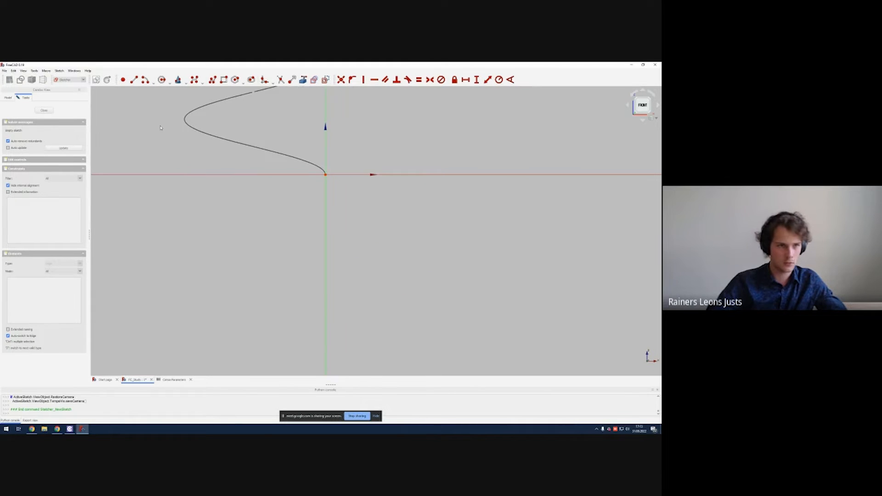
left_click(134, 79)
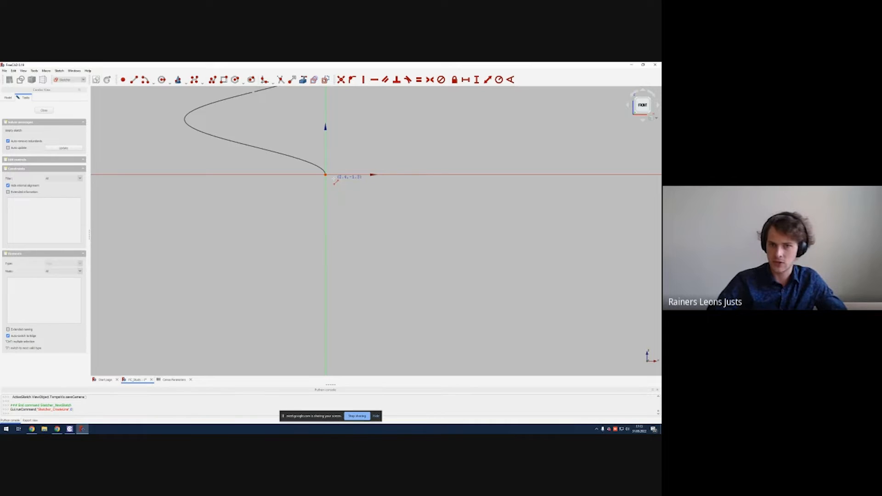
left_click(334, 179)
left_click(334, 247)
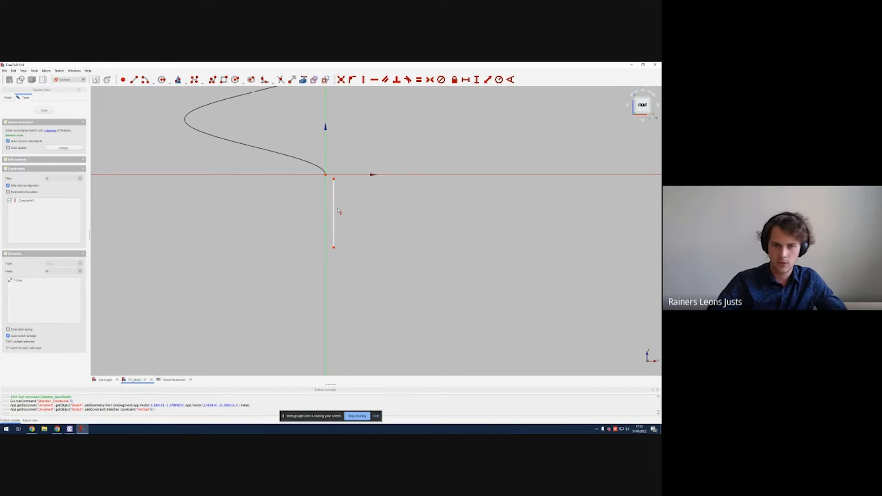
left_click_drag(338, 211, 348, 220)
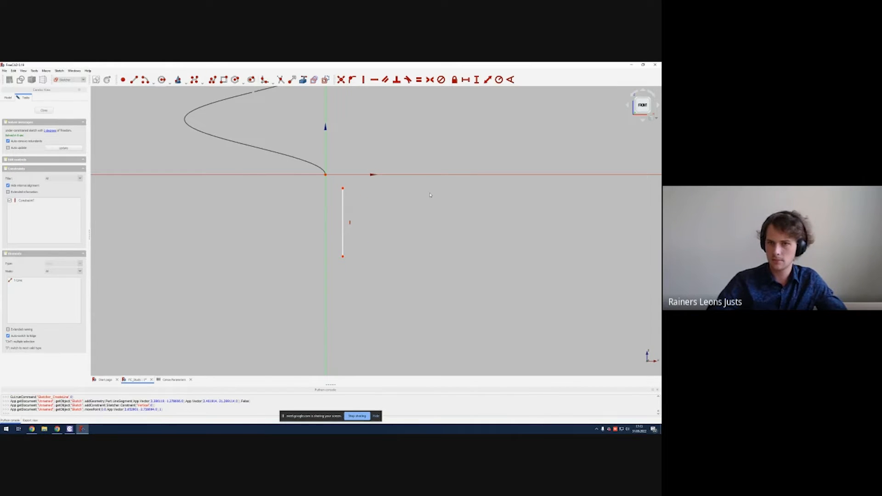
Step: Constrain the line's vertical length to CenosParameters.feed_line_length+CenosParameters.ground_thickness
left_click(476, 80)
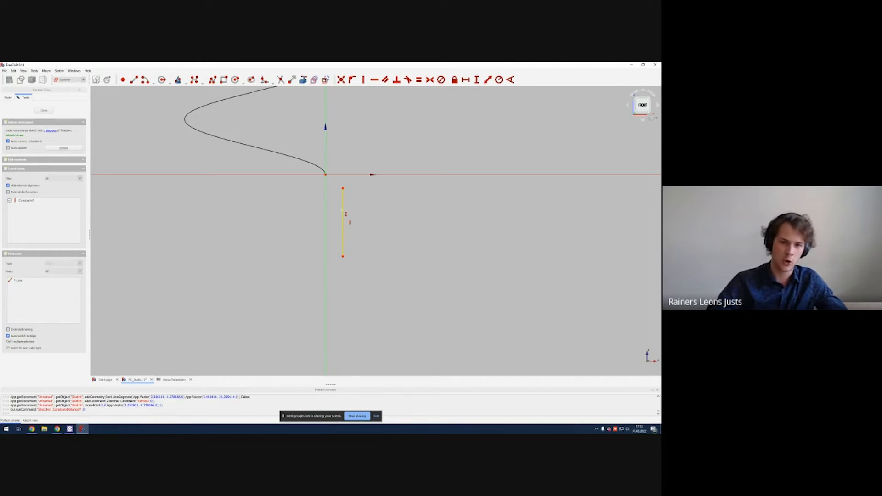
left_click(347, 214)
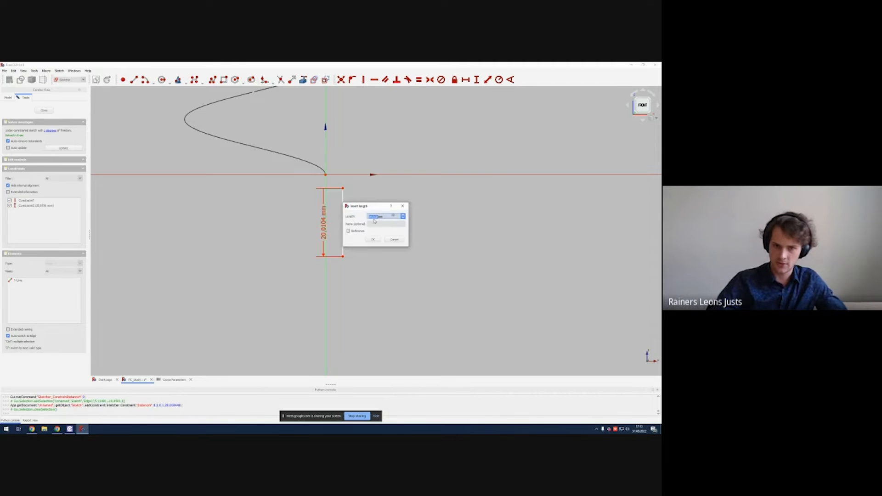
left_click_drag(374, 210, 400, 210)
left_click(419, 216)
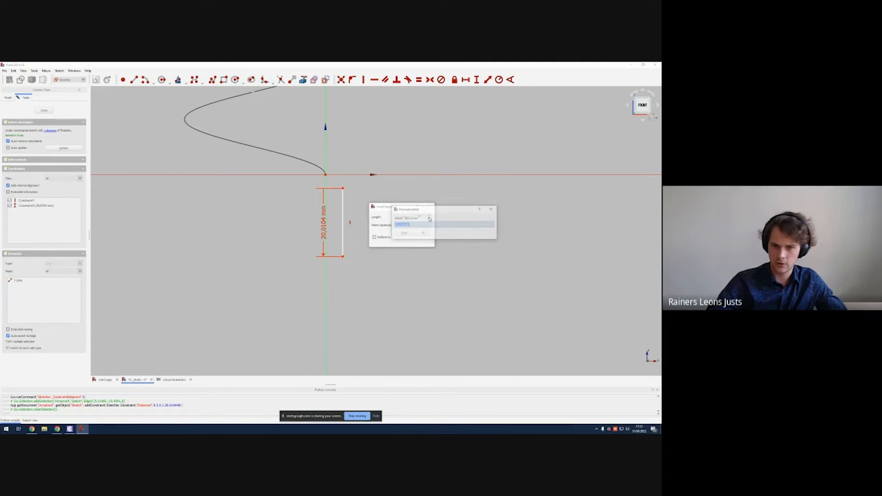
type("ce")
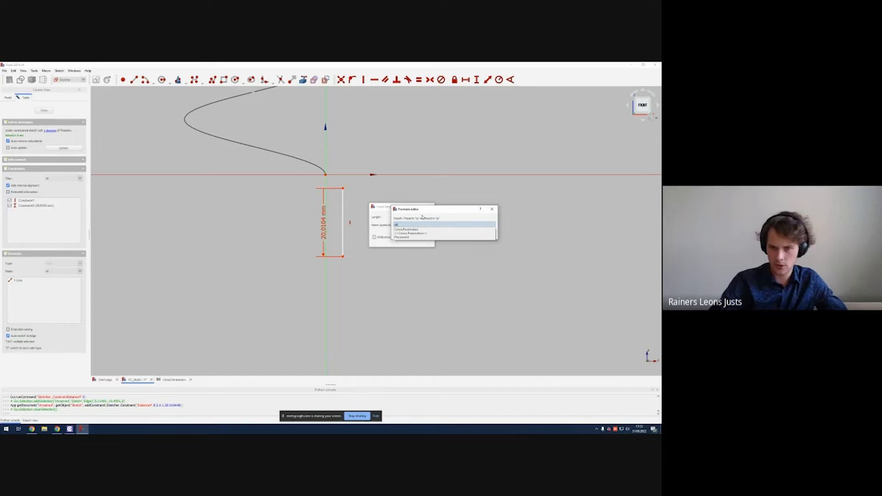
key("Down")
type("fe")
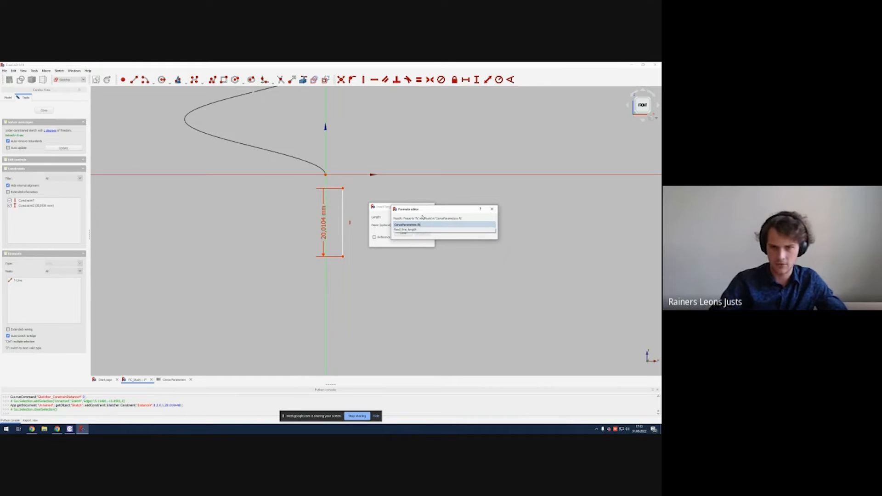
key("Down")
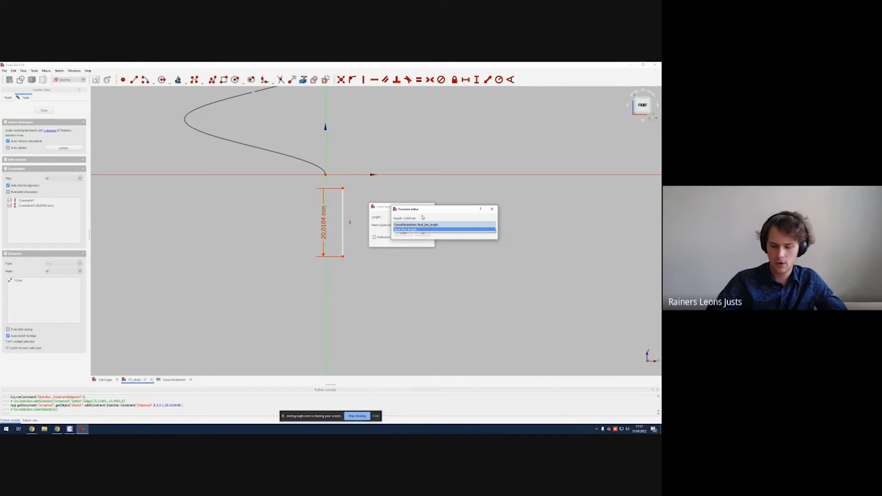
type("+")
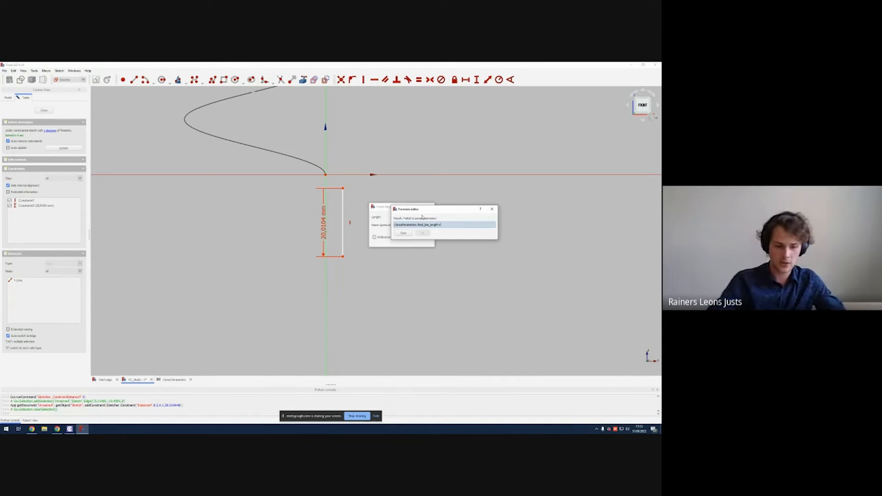
type("CenosParameters.")
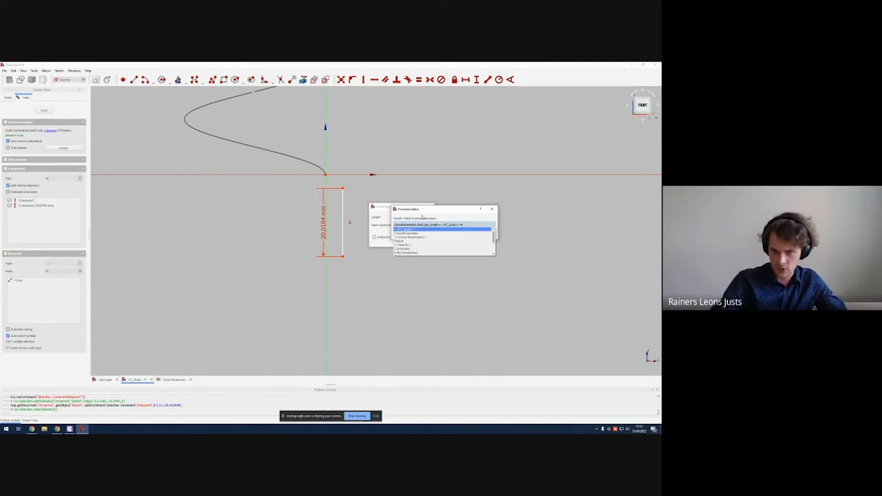
type("f")
key("Down")
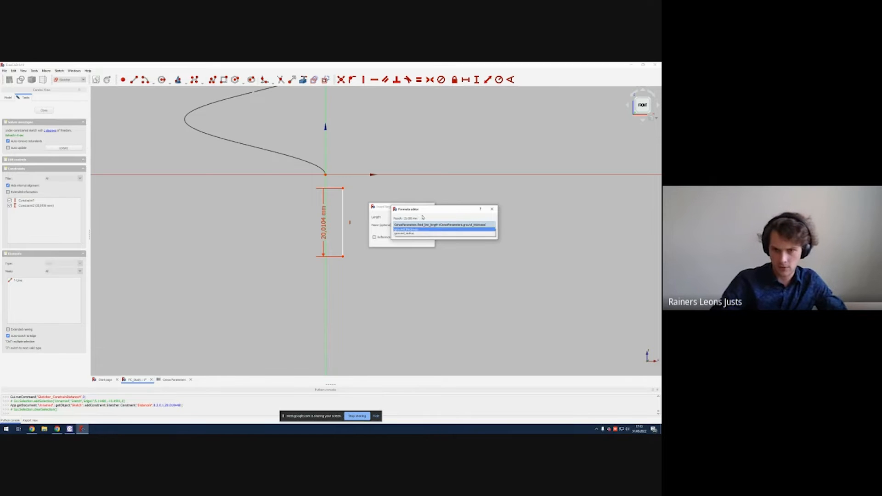
key("Return")
key("Return")
key("Return")
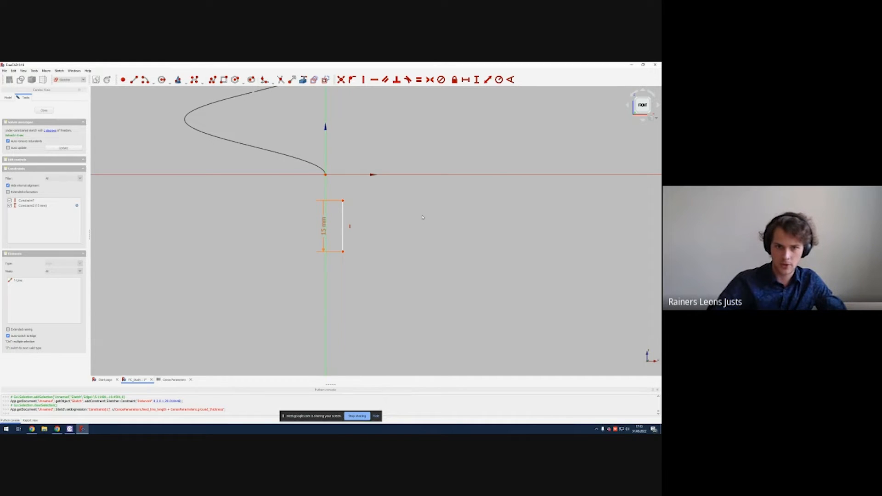
Step: Make the line's top endpoint coincident with the origin where the helix starts
scroll(368, 207, "up", 2)
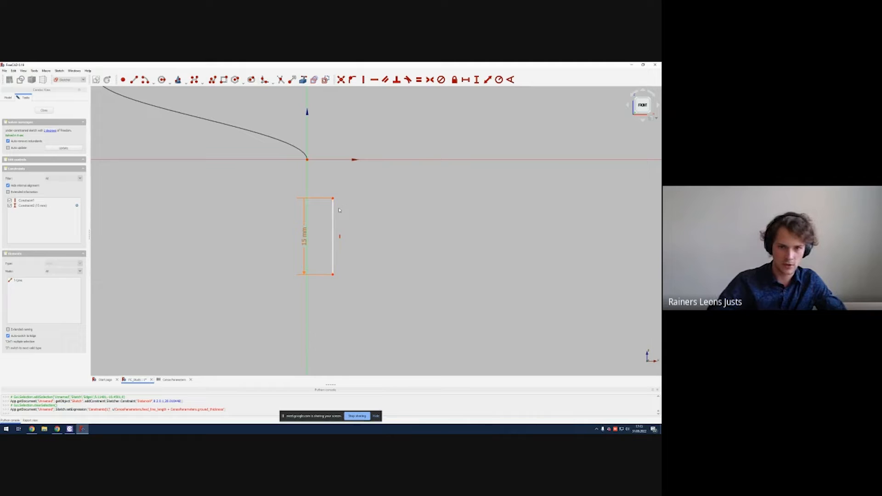
left_click_drag(333, 212, 320, 183)
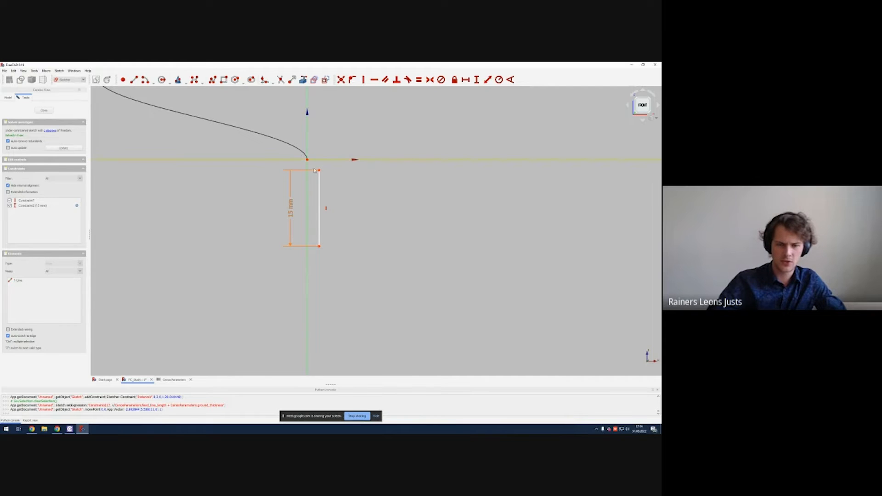
left_click(341, 80)
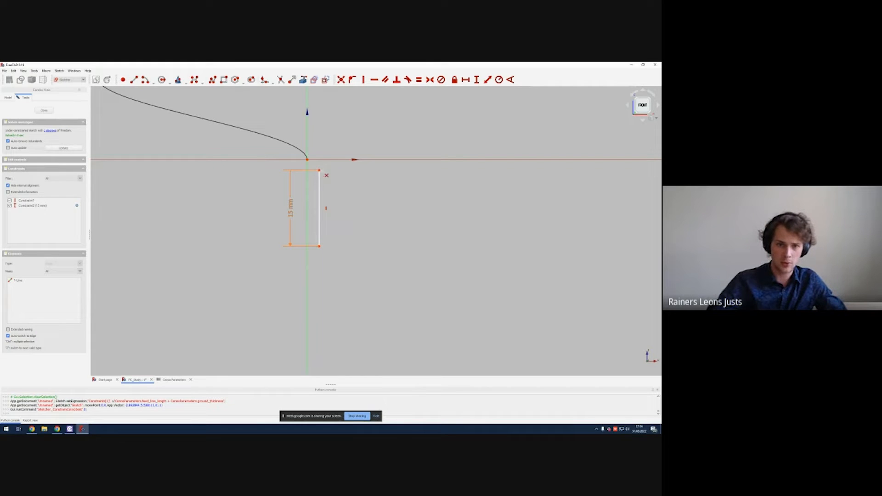
left_click(319, 170)
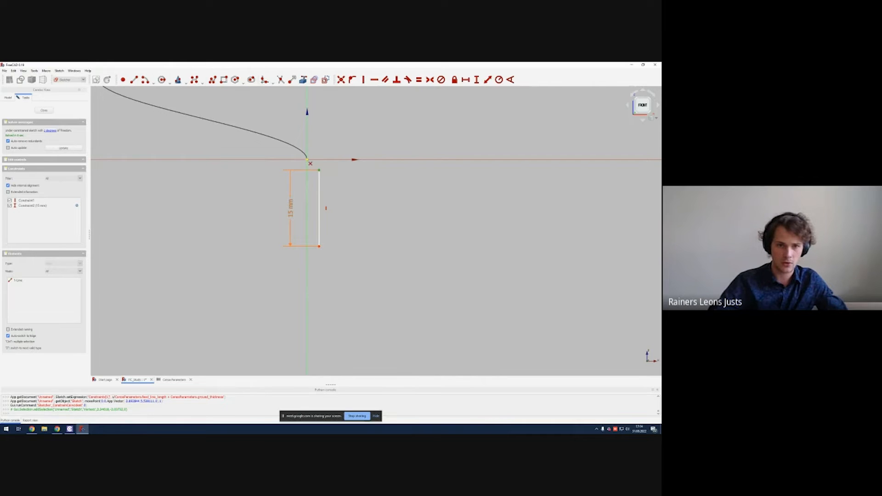
left_click(307, 160)
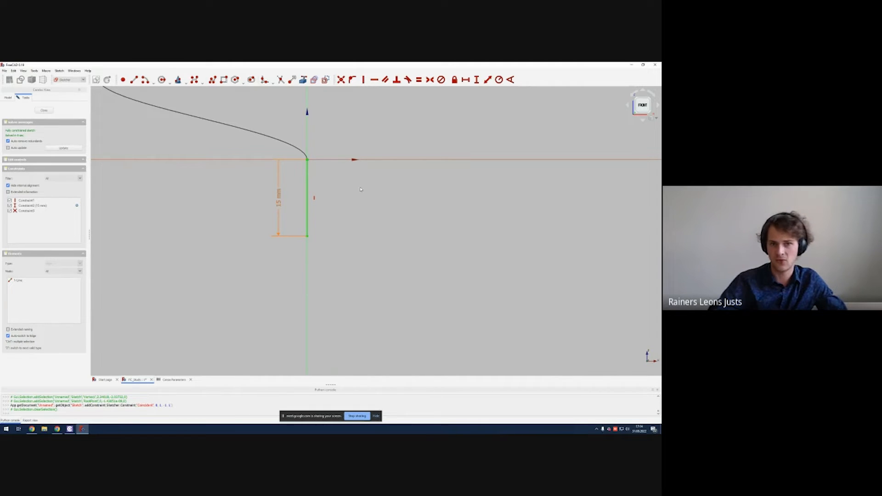
Step: Close the sketch
scroll(389, 223, "down", 4)
mouse_move(361, 189)
middle_mouse_down()
mouse_move(389, 224)
mouse_move(324, 268)
mouse_move(359, 200)
mouse_move(312, 178)
mouse_move(349, 136)
mouse_move(354, 181)
mouse_move(339, 206)
middle_mouse_up()
key("Escape")
scroll(353, 181, "down", 6)
mouse_move(359, 224)
middle_mouse_down()
mouse_move(363, 199)
mouse_move(364, 227)
mouse_move(388, 246)
mouse_move(384, 218)
mouse_move(346, 233)
mouse_move(364, 239)
mouse_move(388, 228)
mouse_move(345, 223)
mouse_move(353, 227)
mouse_move(329, 248)
middle_mouse_up()
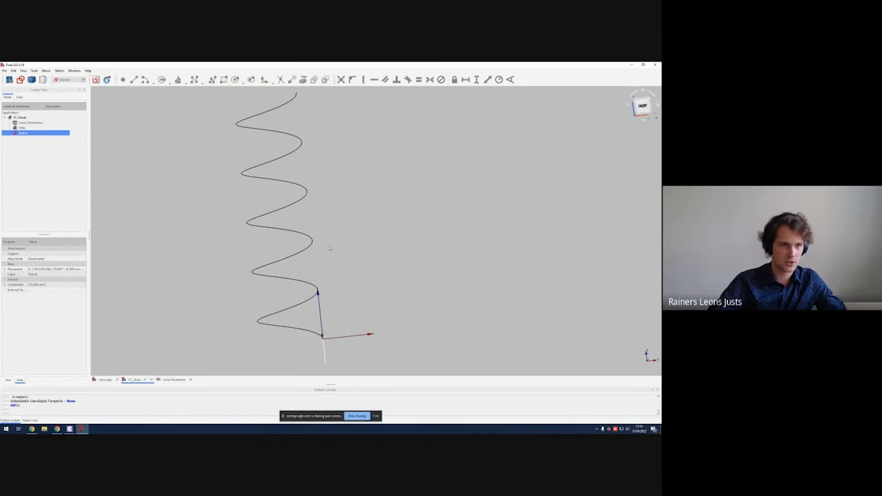
scroll(324, 245, "down", 2)
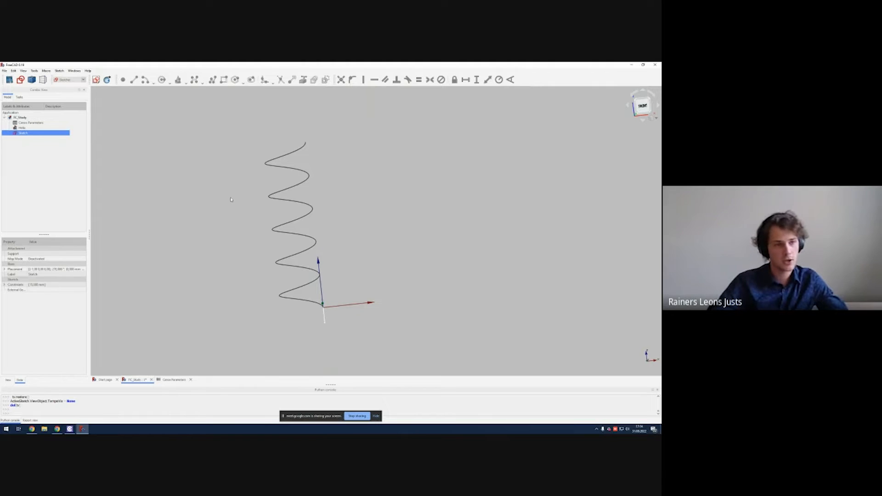
Step: Switch to the Part workbench and rename the Helix object in the model tree
left_click(32, 80)
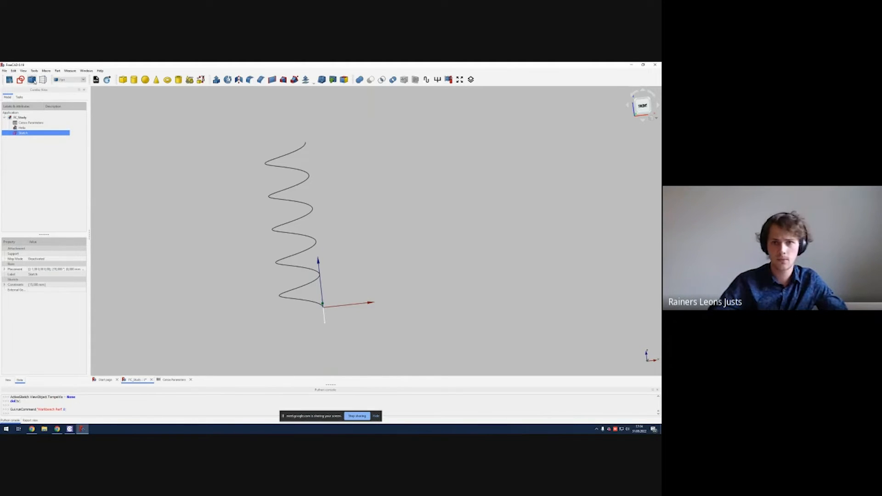
left_click(51, 160)
left_click(24, 128)
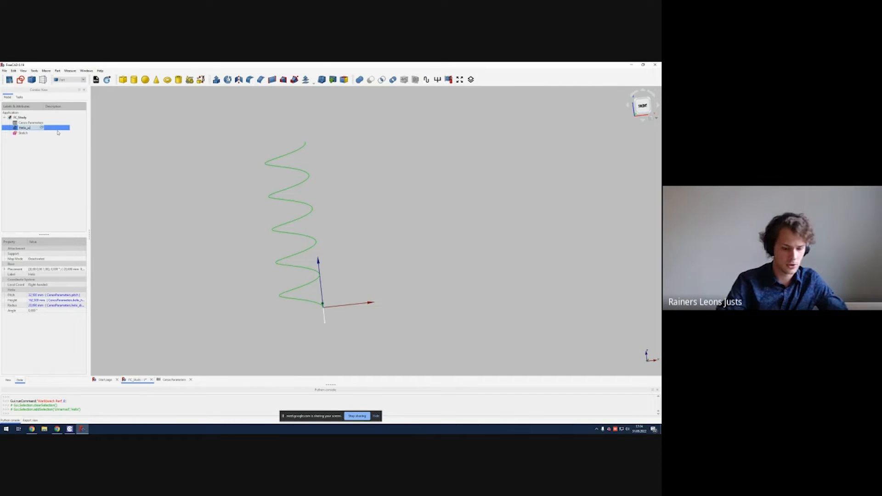
left_click(35, 164)
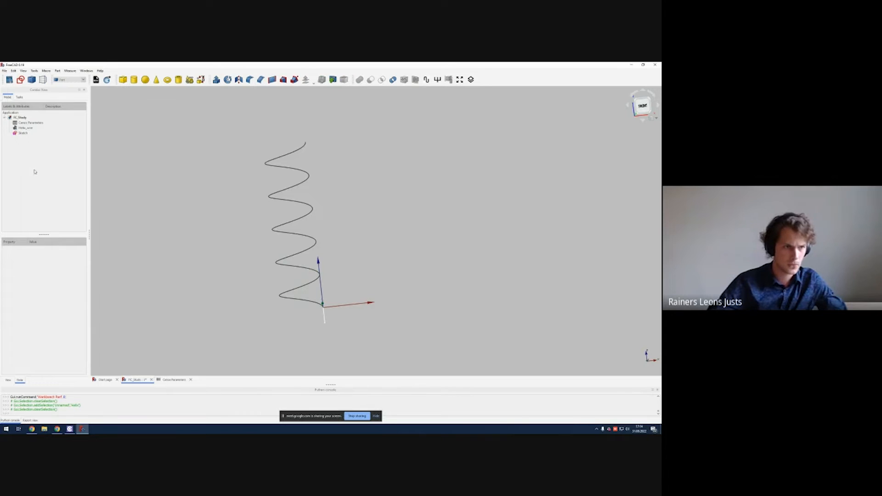
Step: Apply a wire thickness to the helix and the feed line sketch together
left_click_drag(23, 133, 26, 130)
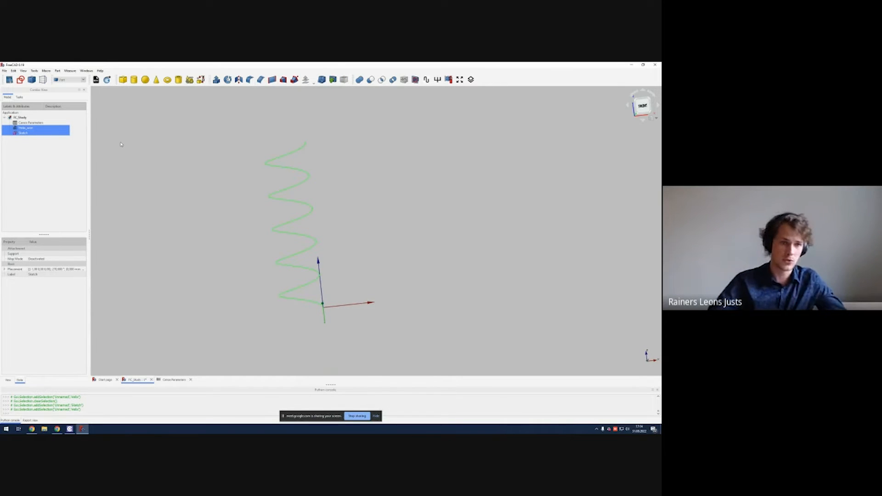
left_click(46, 159)
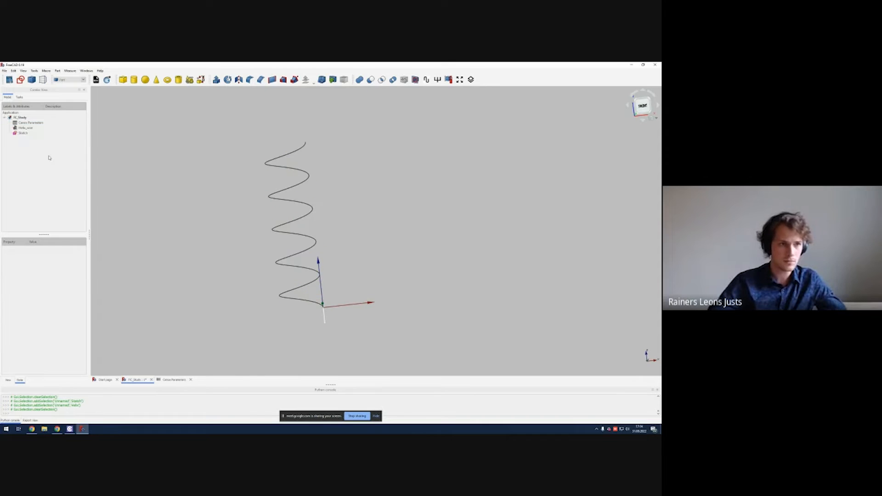
left_click(26, 133, "shift")
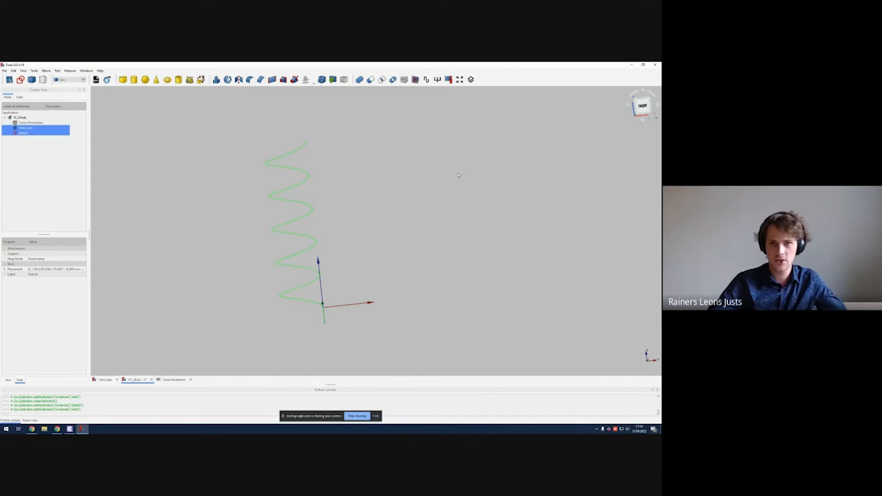
left_click(427, 80)
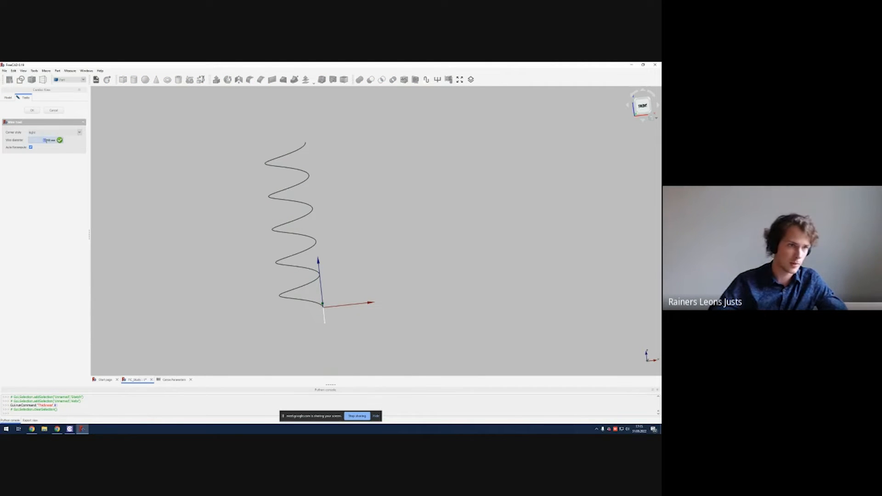
left_click(31, 111)
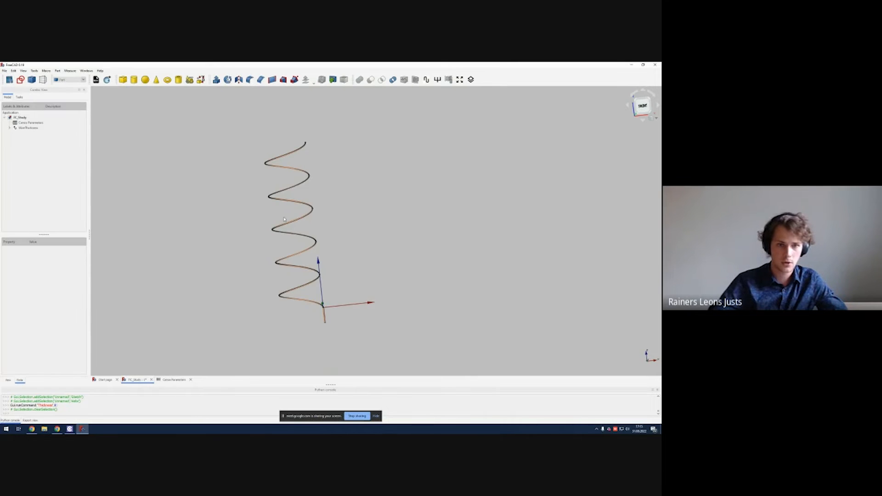
Step: Bind the WireThickness object's diameter to CenosParameters.wire_diameter
scroll(303, 253, "up", 6)
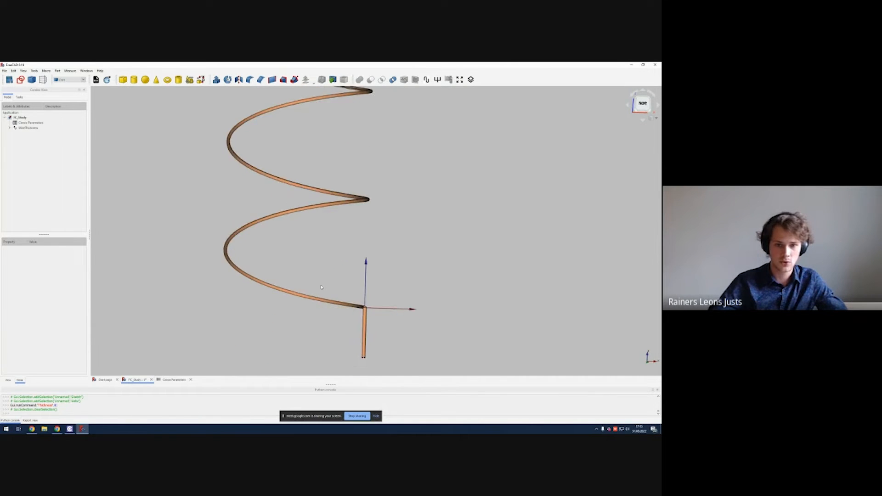
scroll(353, 248, "up", 4)
middle_click_drag(368, 341, 384, 265)
scroll(325, 230, "down", 4)
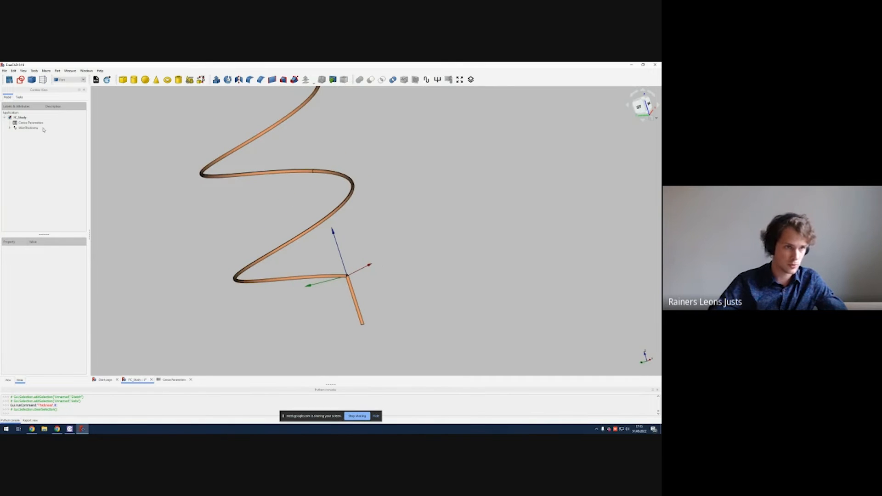
left_click(28, 127)
left_click(40, 176)
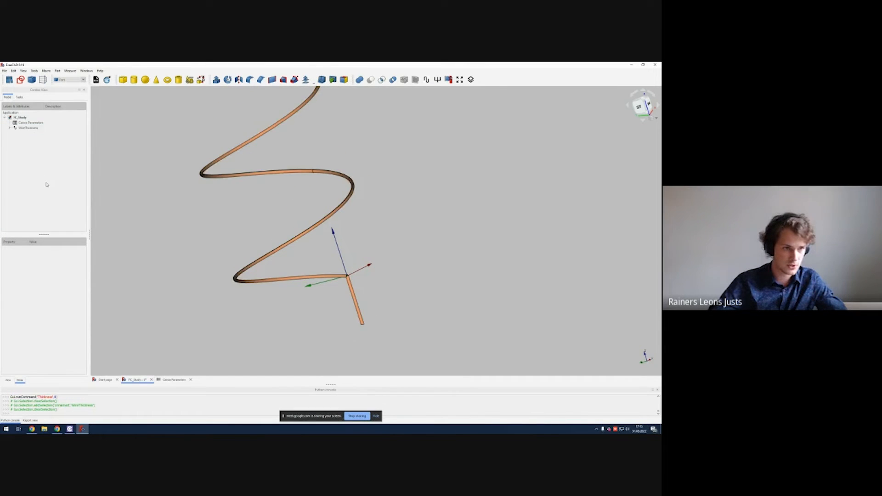
left_click(28, 127)
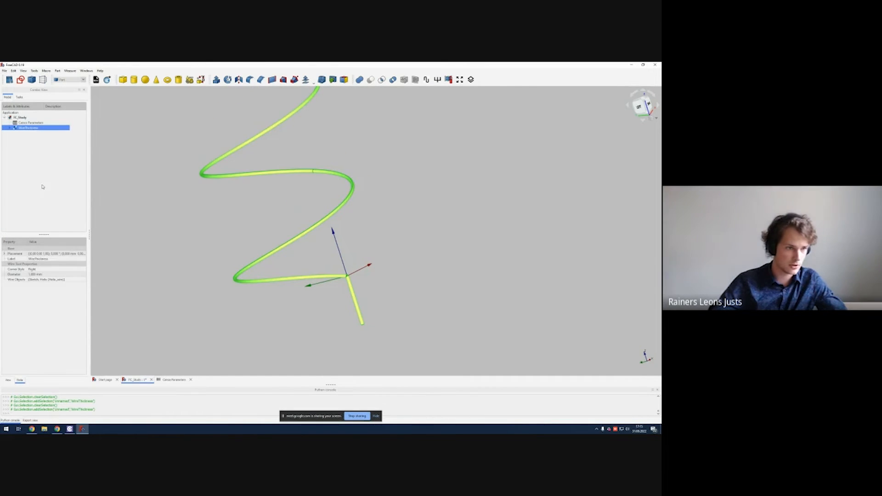
left_click(53, 274)
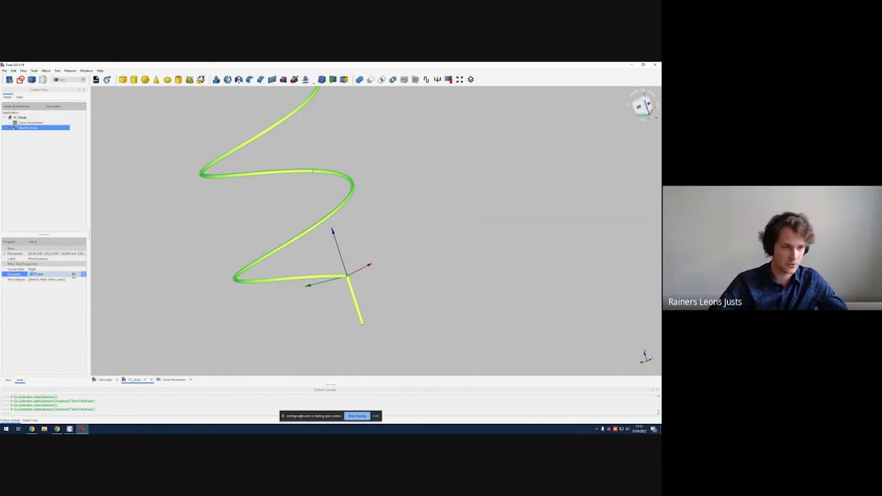
left_click(73, 274)
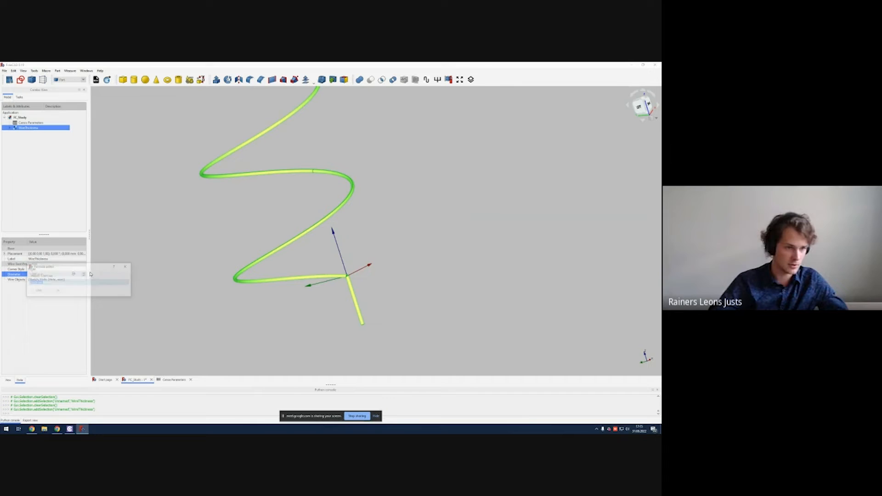
left_click(127, 267)
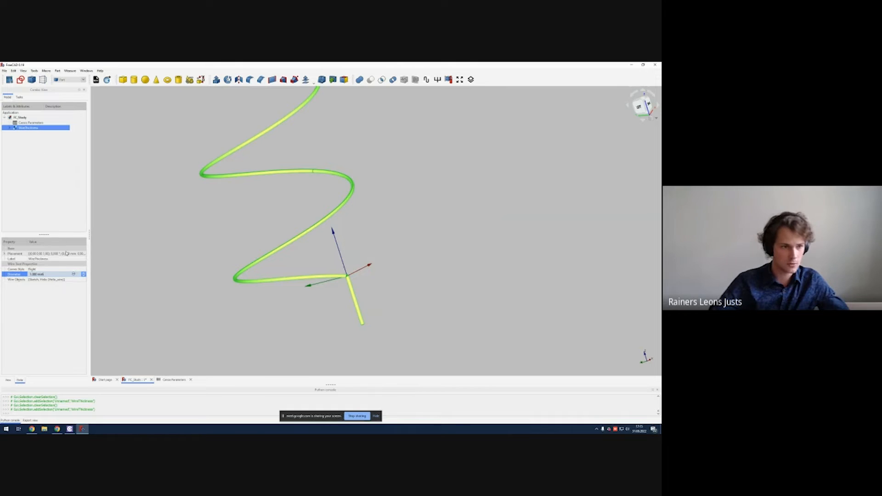
left_click(73, 274)
type("ca")
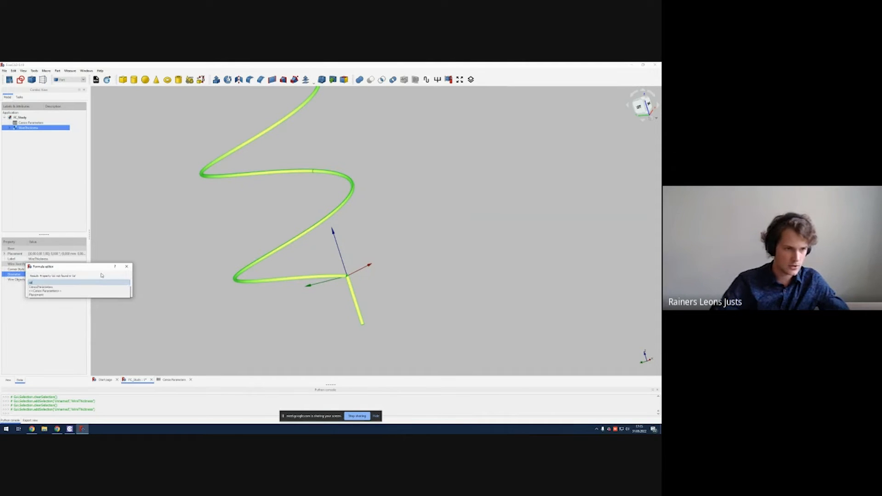
key("Down")
type("wi")
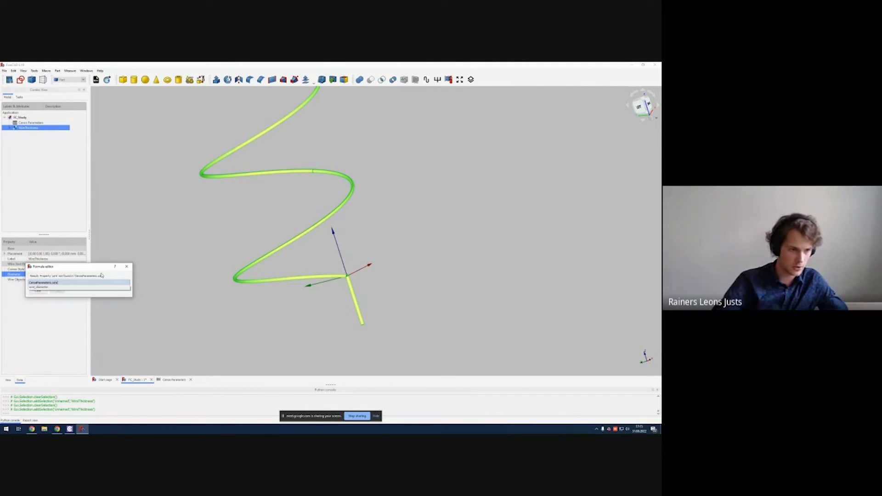
key("Down")
key("Return")
key("Return")
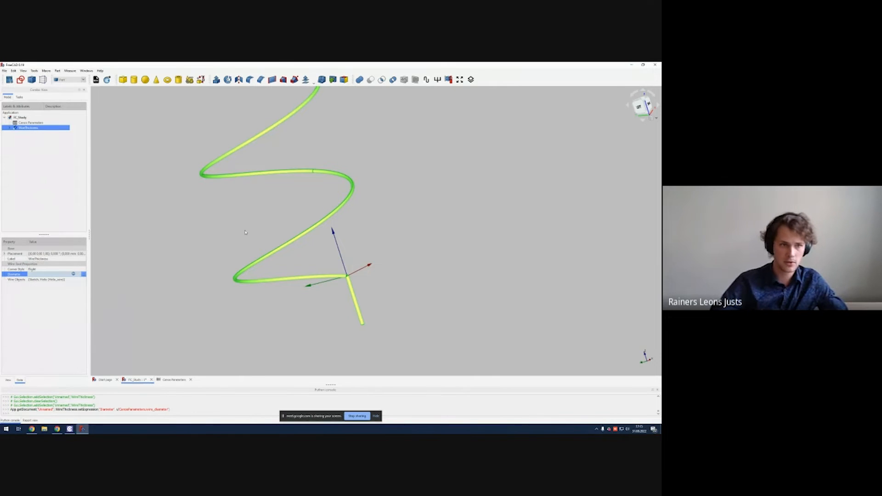
Step: Inspect the joint where the thickened helix meets the feed line
left_click(128, 163)
middle_click_drag(205, 182, 225, 170)
scroll(339, 171, "down", 2)
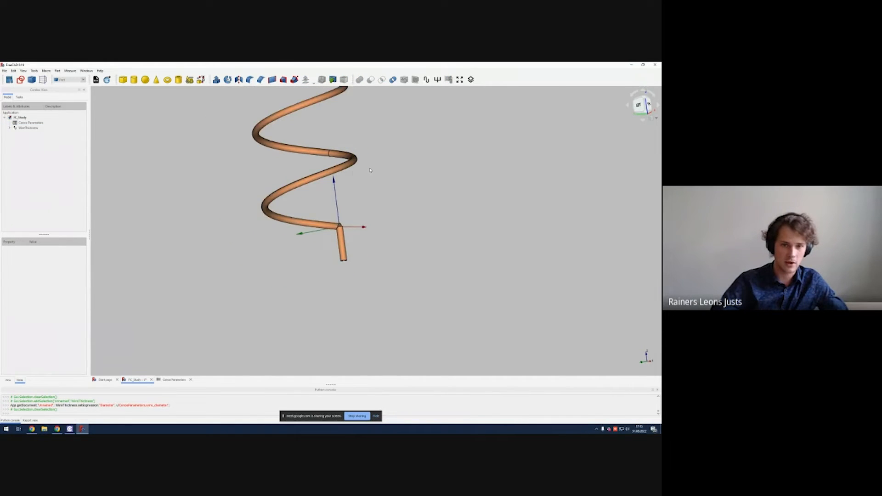
middle_click_drag(370, 170, 357, 260)
middle_click_drag(348, 188, 345, 228)
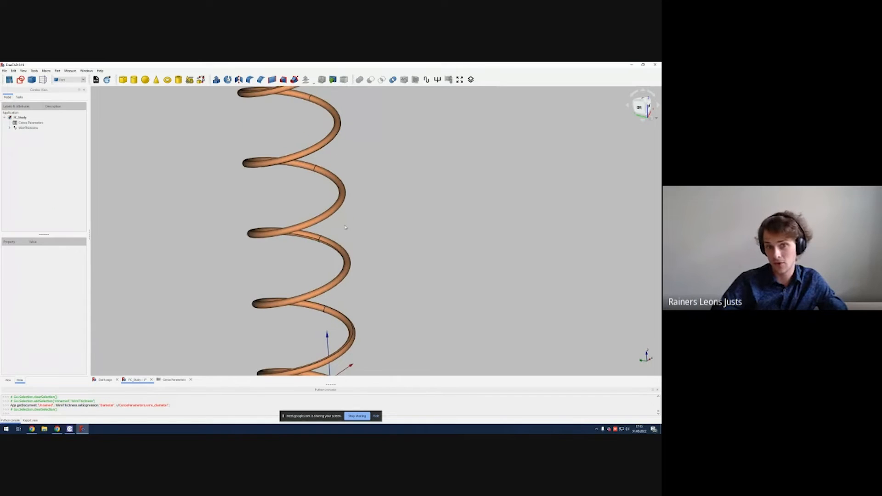
mouse_move(344, 134)
middle_mouse_down()
mouse_move(337, 211)
mouse_move(342, 131)
middle_mouse_up()
middle_click_drag(344, 338, 350, 229)
scroll(348, 223, "up", 6)
scroll(359, 216, "up", 6)
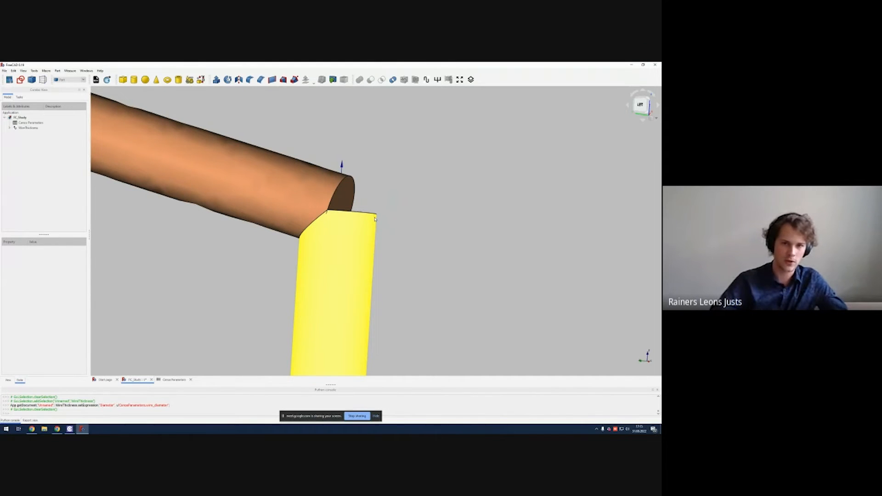
middle_click_drag(375, 220, 416, 233)
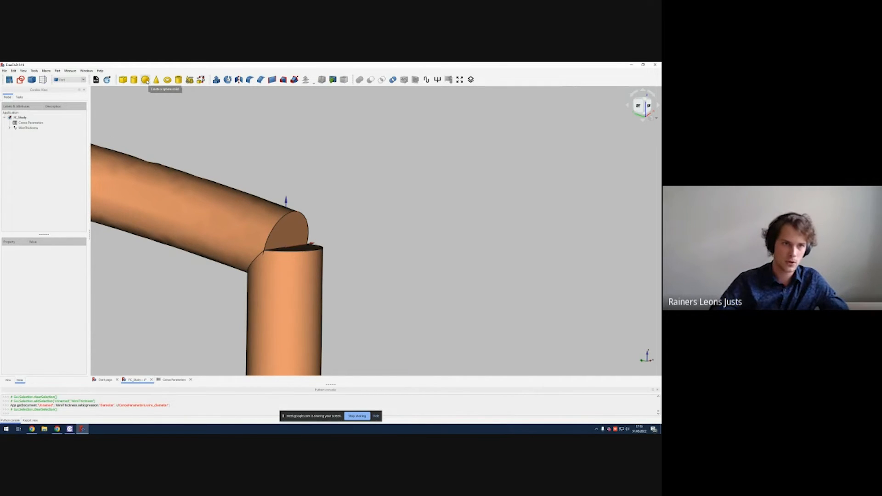
Step: Create a sphere at the origin where the helix and feed line meet
left_click(145, 79)
scroll(366, 249, "up", 5)
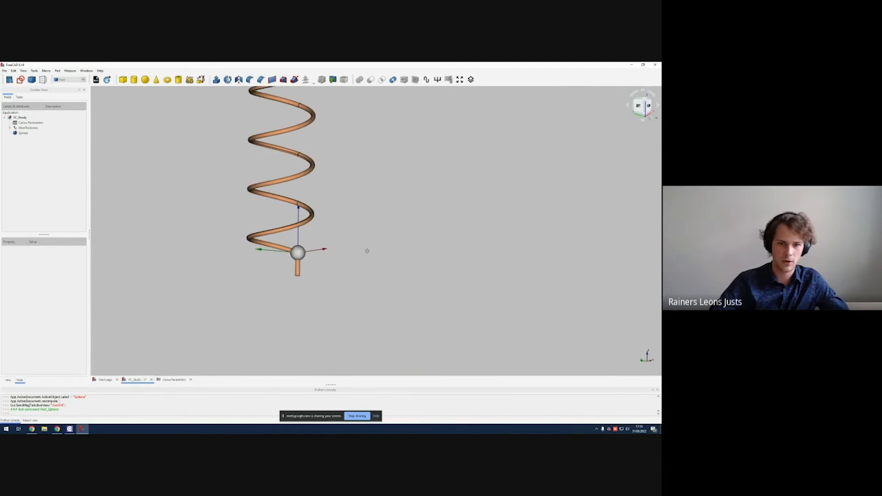
scroll(328, 285, "up", 2)
middle_click_drag(257, 224, 355, 222)
scroll(354, 222, "up", 5)
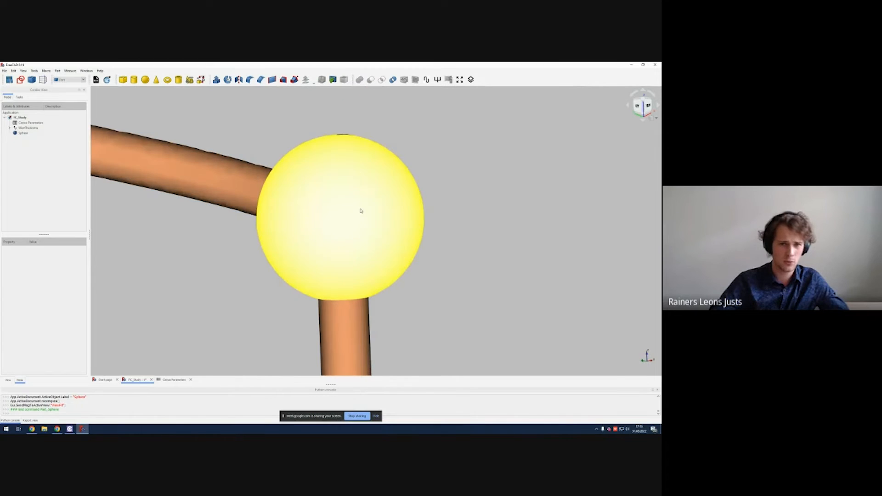
Step: Set the sphere's radius to CenosParameters.wire_diameter/2
left_click(361, 208)
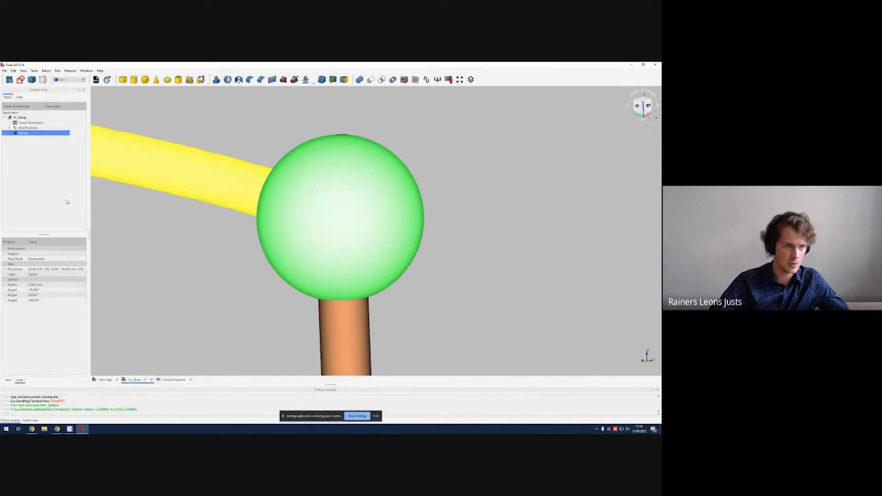
left_click(61, 285)
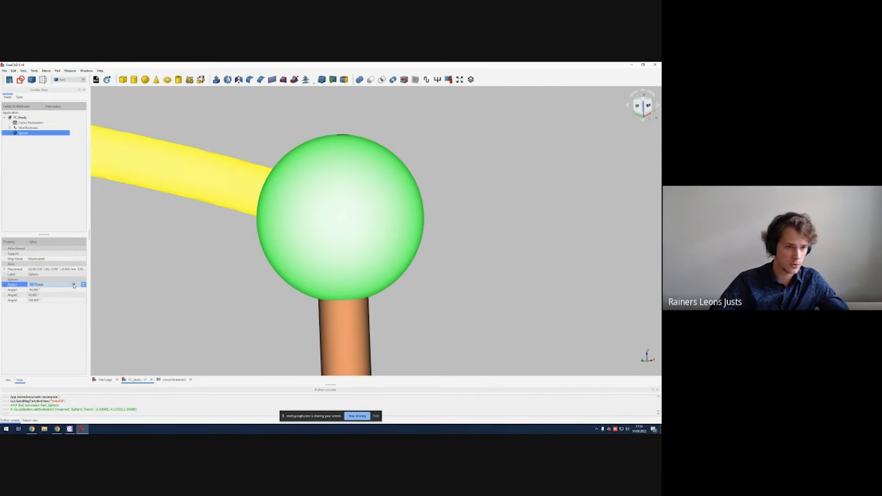
left_click(74, 285)
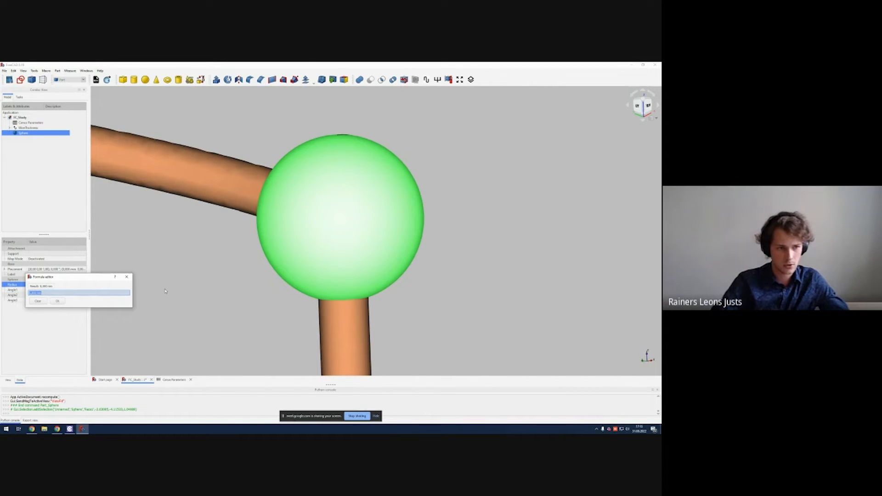
type("CenosParameters.")
key("Down")
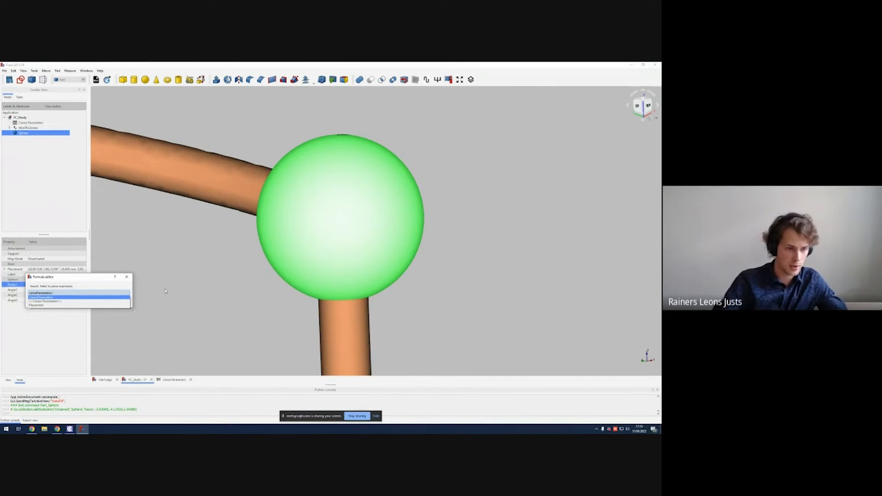
type("wire_diameter")
key("Down")
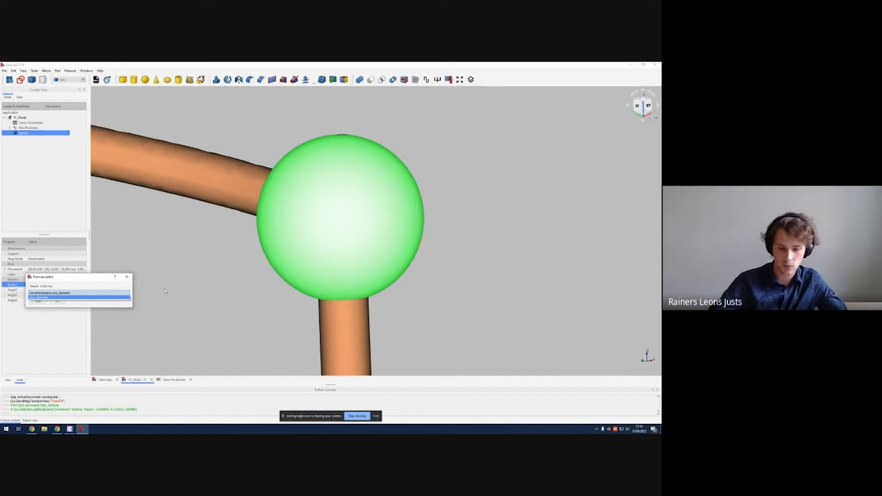
key("Return")
type("/2")
key("Return")
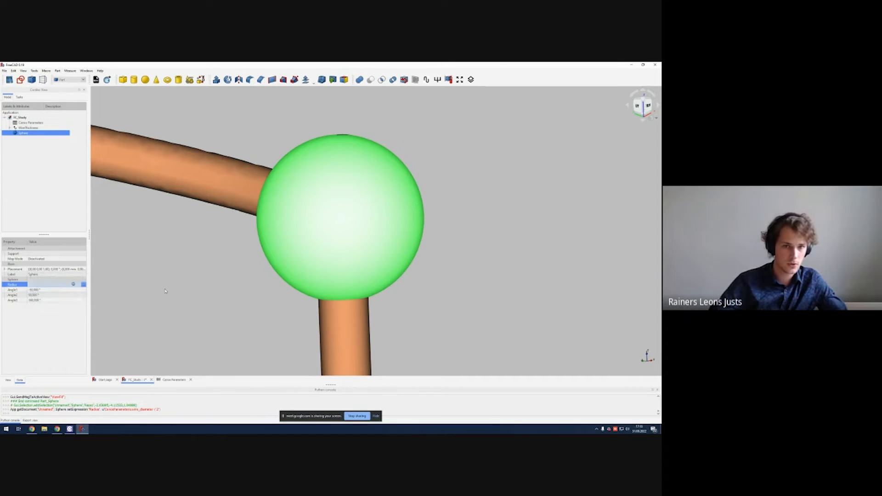
Step: Fuse the sphere with the WireThickness object
left_click(165, 291)
scroll(350, 194, "up", 4)
middle_click_drag(339, 203, 354, 200)
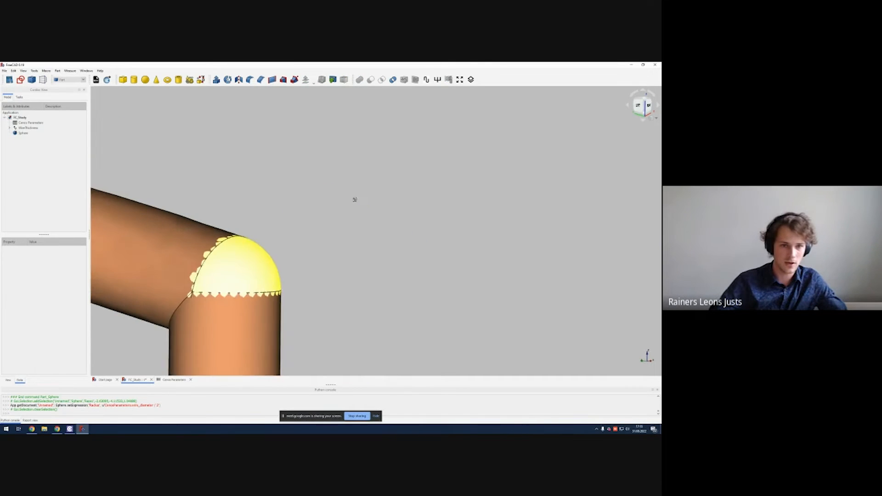
middle_click_drag(288, 233, 439, 196)
scroll(385, 217, "down", 2)
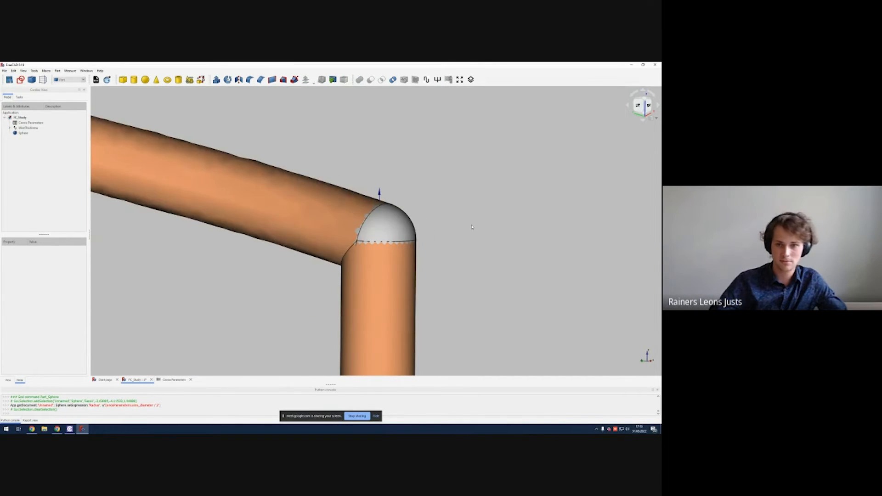
middle_click_drag(472, 227, 435, 226)
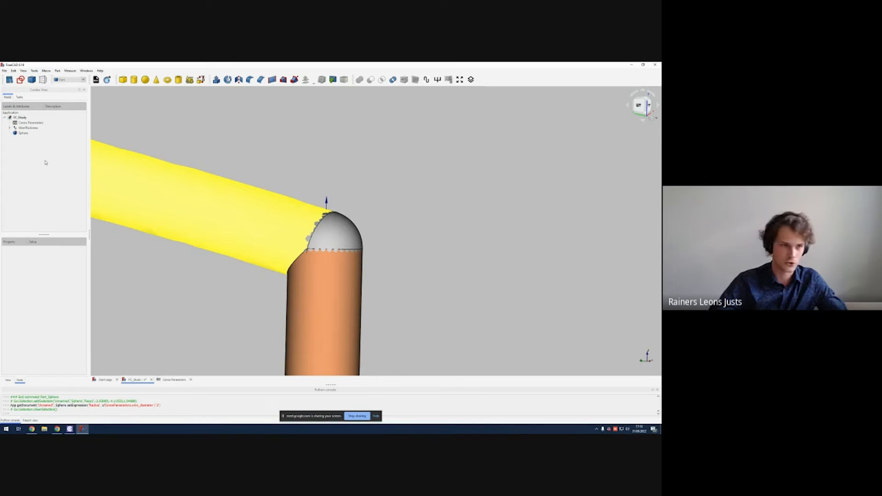
left_click(23, 132)
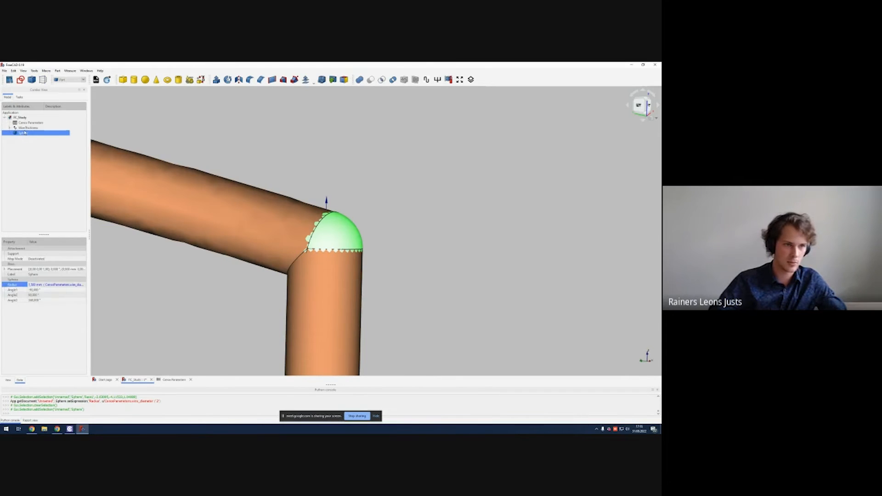
left_click(26, 128, "ctrl")
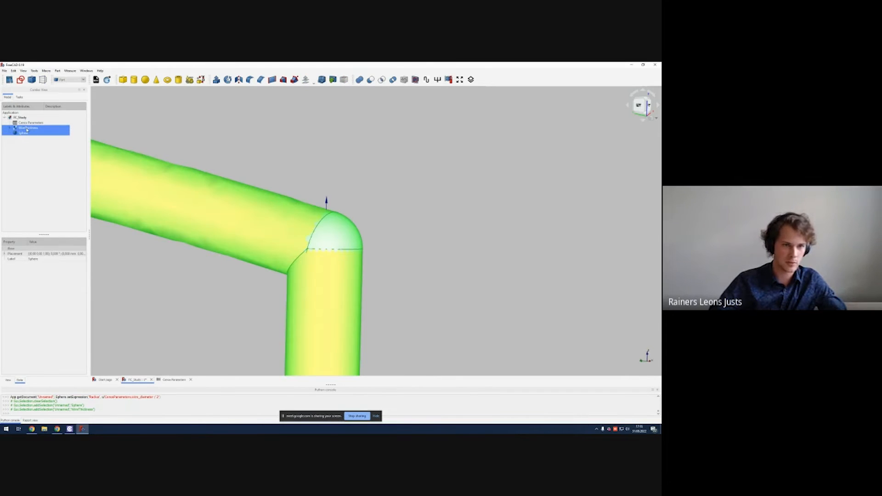
left_click(359, 79)
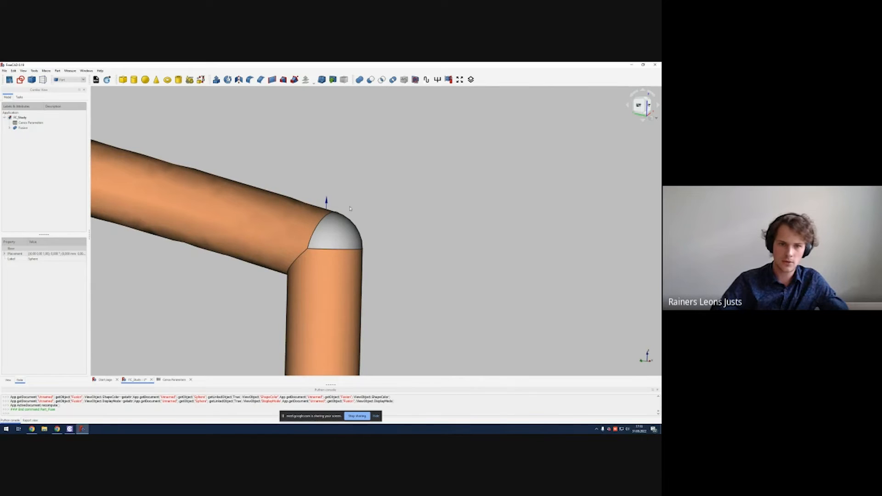
Step: Rename the fused helix, sphere and feed line object to Helix
scroll(366, 235, "up", 3)
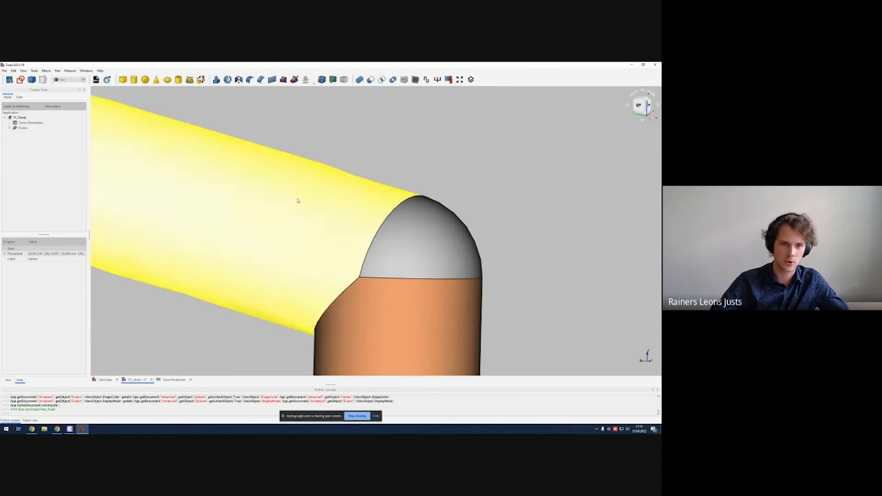
scroll(295, 197, "down", 10)
middle_click_drag(362, 190, 368, 222)
scroll(362, 233, "up", 5)
middle_click_drag(355, 294, 387, 175)
left_click(46, 129)
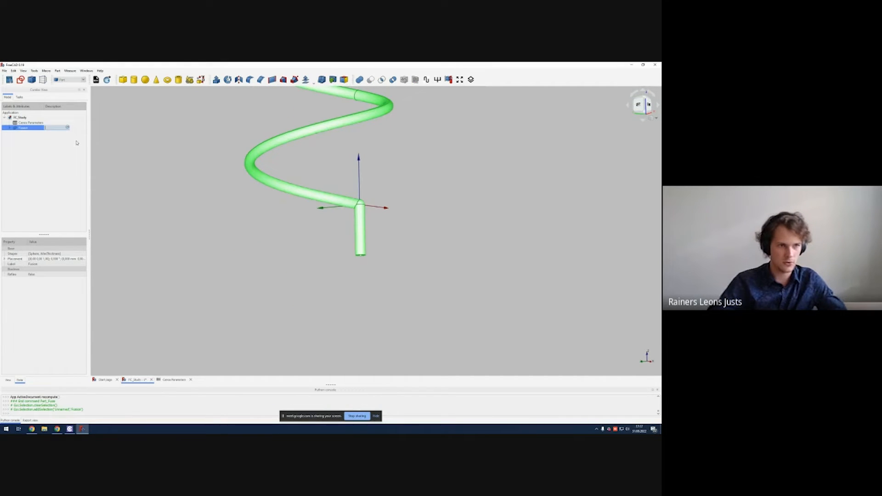
left_click(48, 140)
left_click(32, 129)
left_click(32, 128)
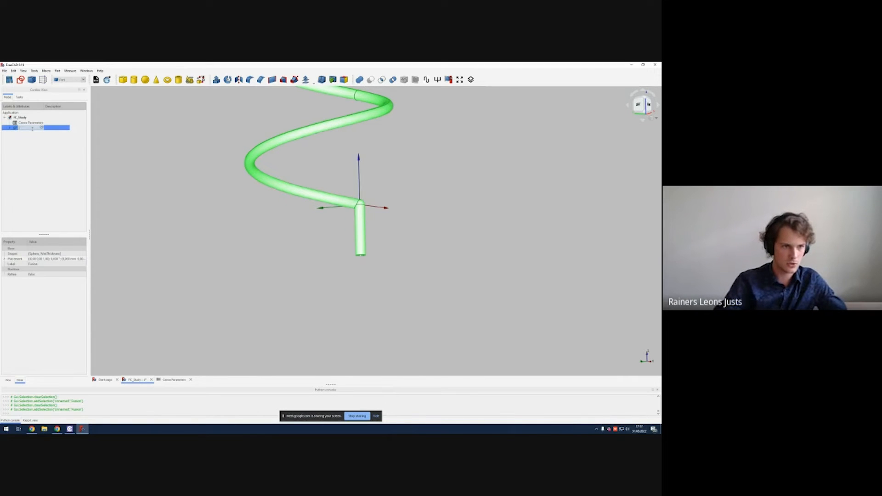
type("Helix")
key("Return")
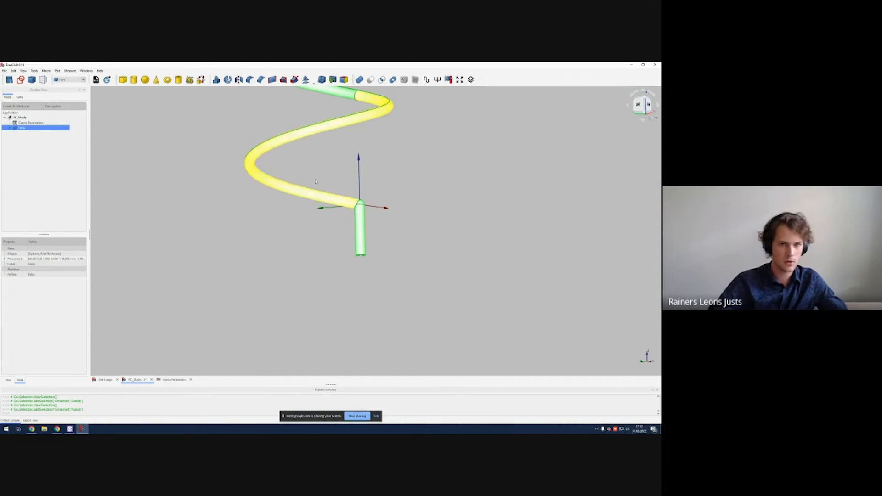
Step: Examine the Helix object's component tree, then hide the Helix object
left_click(227, 197)
middle_click_drag(280, 150, 288, 182)
mouse_move(359, 185)
middle_mouse_down()
mouse_move(368, 145)
mouse_move(361, 197)
middle_mouse_up()
left_click(10, 128)
left_click(15, 138)
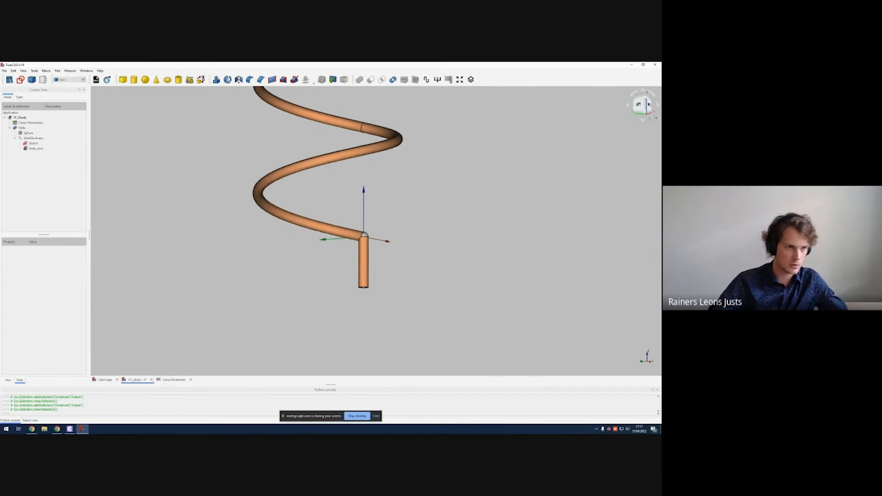
left_click(19, 144)
key("space")
left_click(18, 165)
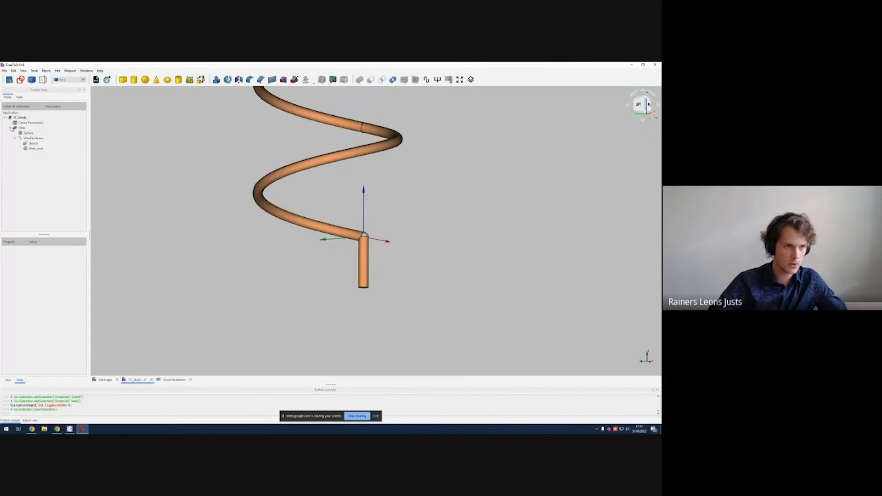
left_click(43, 128)
key("space")
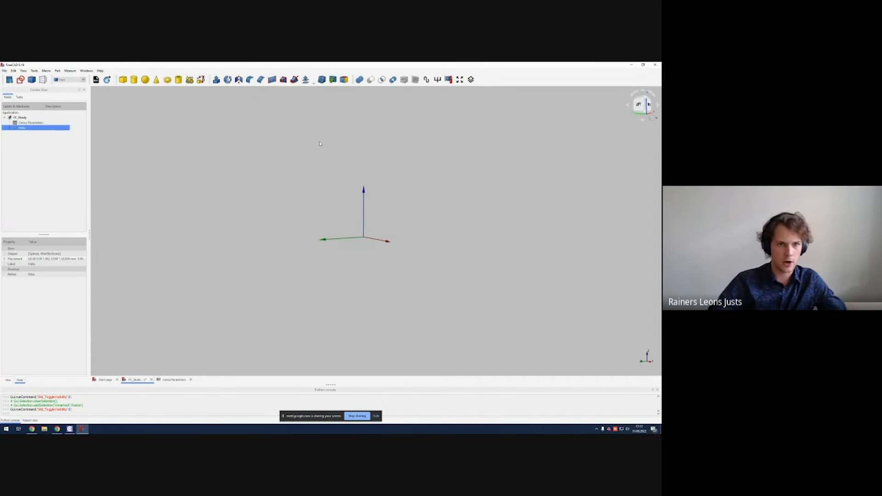
left_click_drag(321, 144, 279, 162)
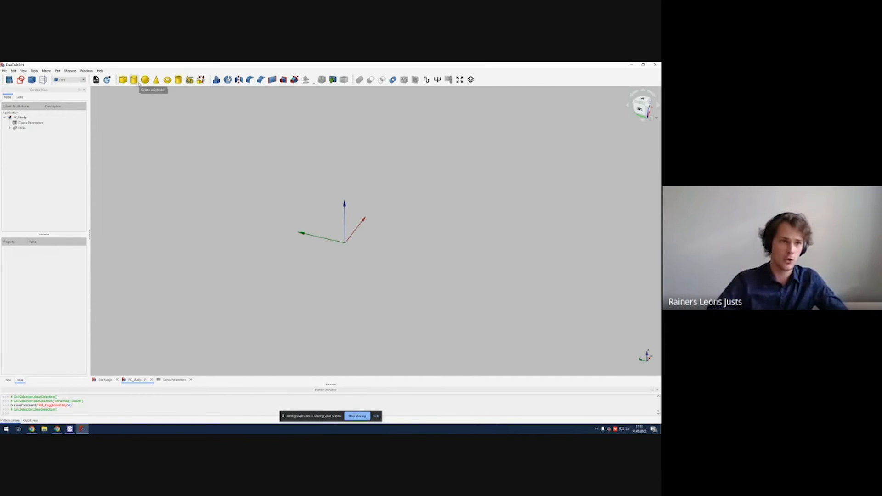
Step: Create a cylinder and set its radius to the expression CenosParameters.ground_radius
left_click(139, 83)
scroll(269, 181, "down", 2)
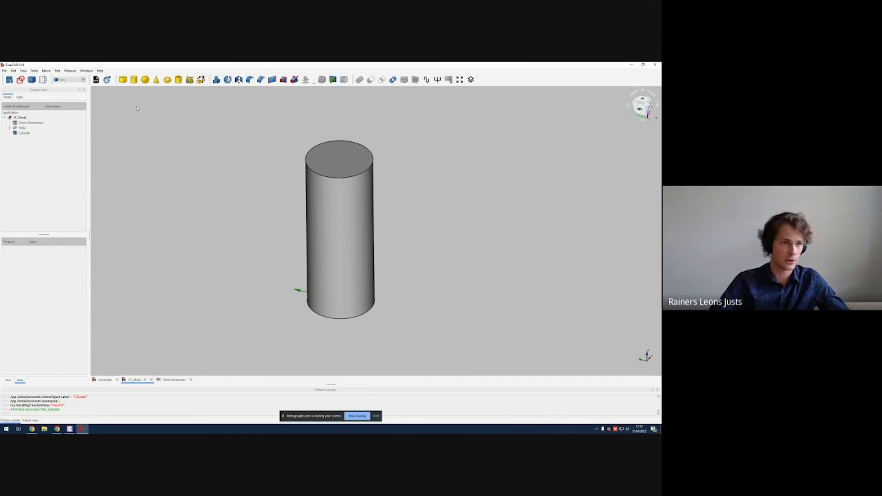
left_click(24, 133)
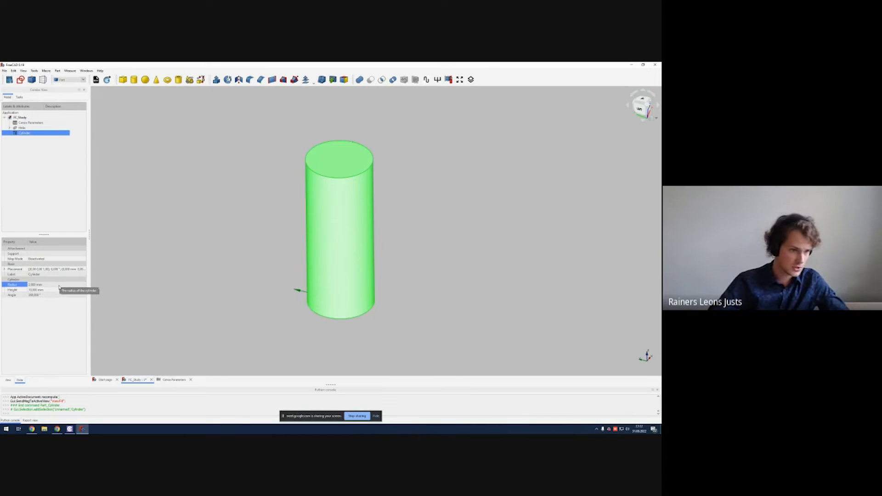
left_click(68, 285)
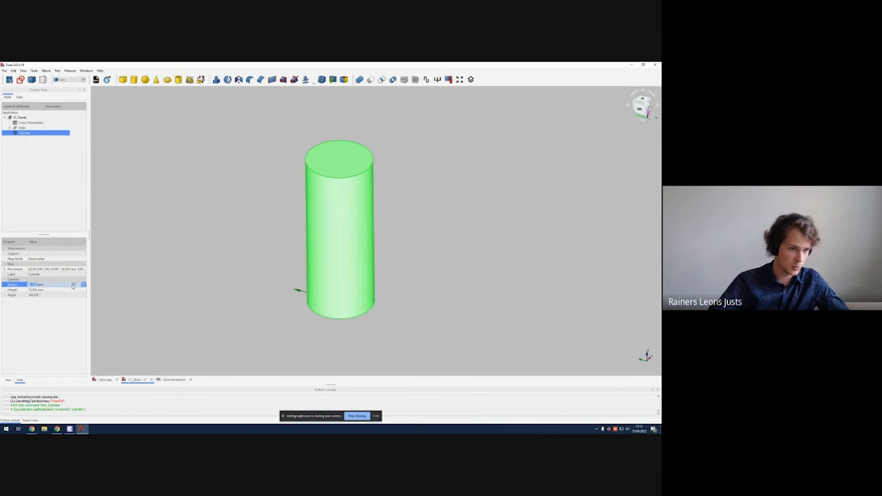
left_click(73, 285)
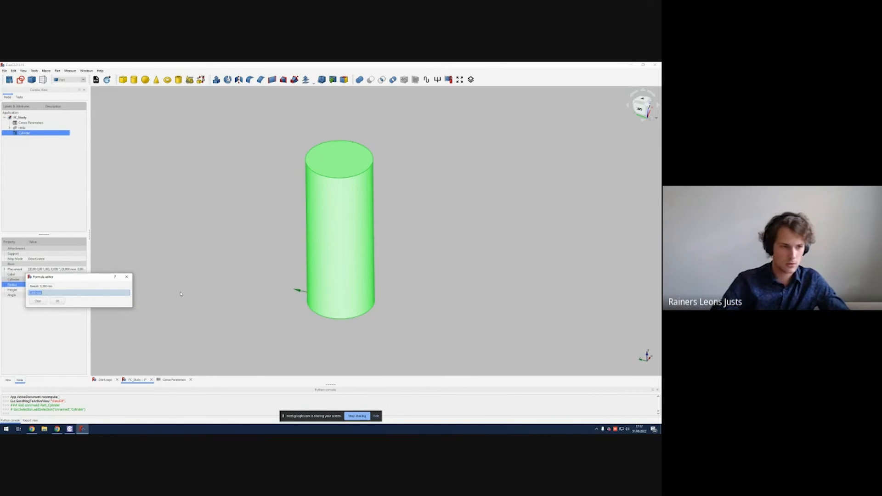
type("CenosParameters.")
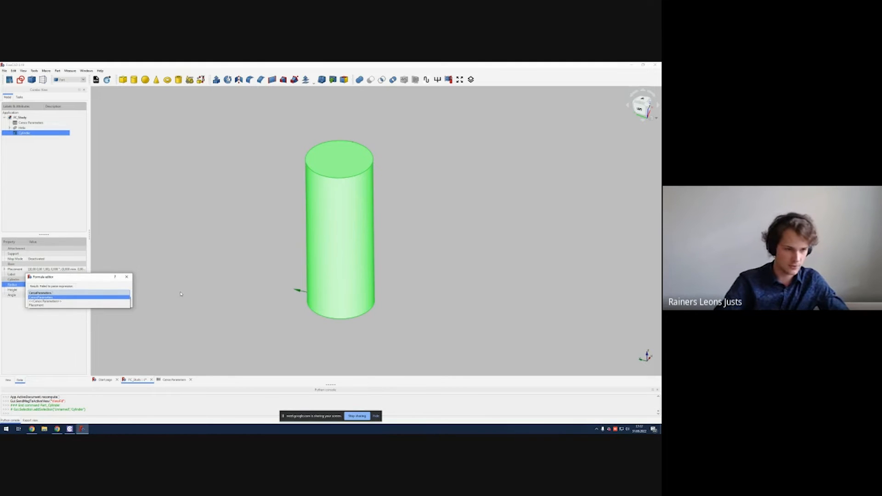
type("ground_radius")
key("Return")
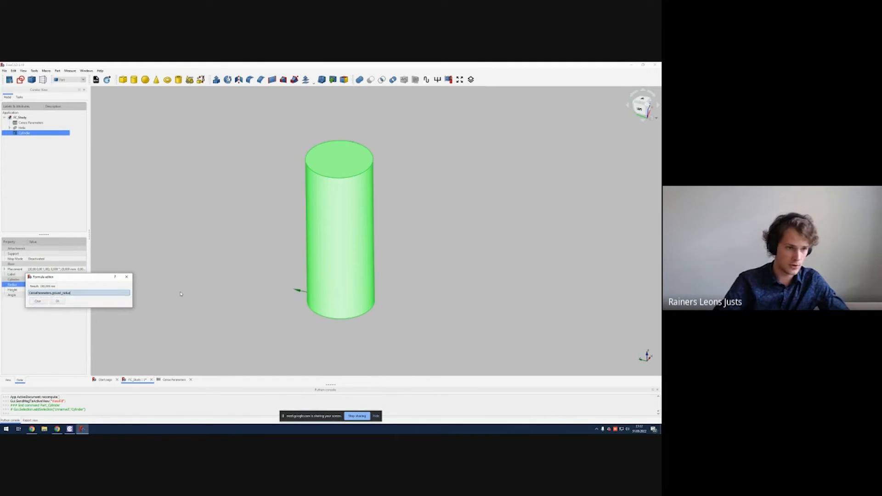
key("Return")
Step: Set the cylinder's height to the expression CenosParameters.ground_thickness
left_click(194, 274)
scroll(221, 239, "down", 16)
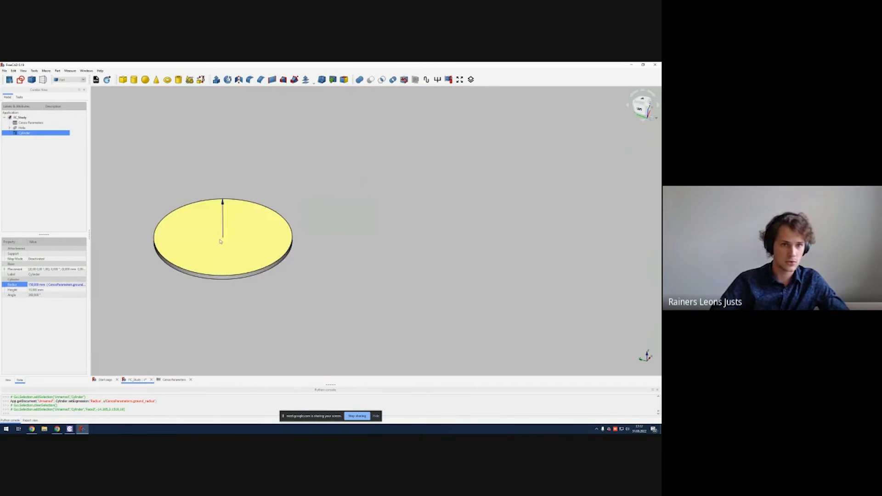
middle_click_drag(222, 241, 308, 245)
scroll(254, 246, "up", 4)
left_click(61, 314)
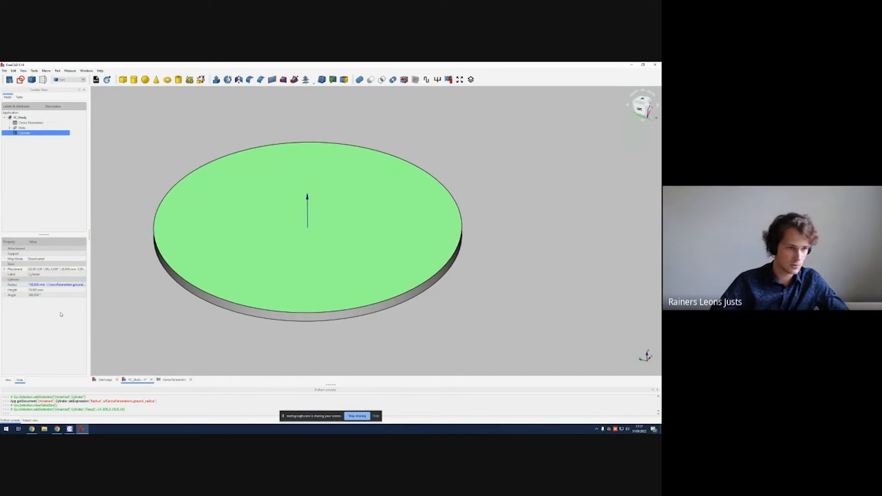
left_click(72, 290)
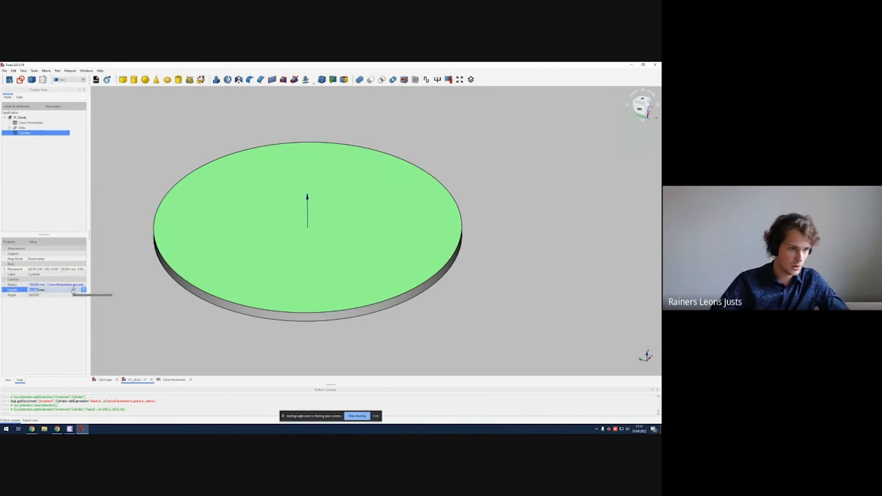
left_click(83, 290)
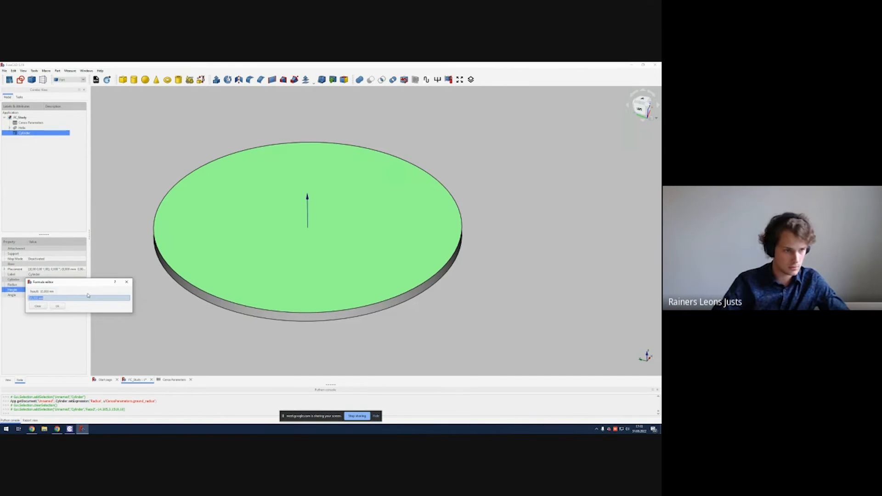
type("CenosParameters.")
key("Down")
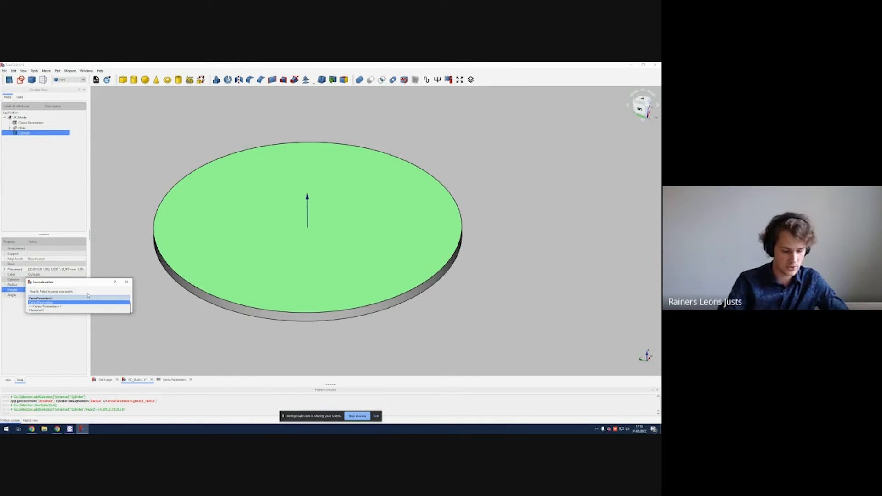
type("ground")
key("Down")
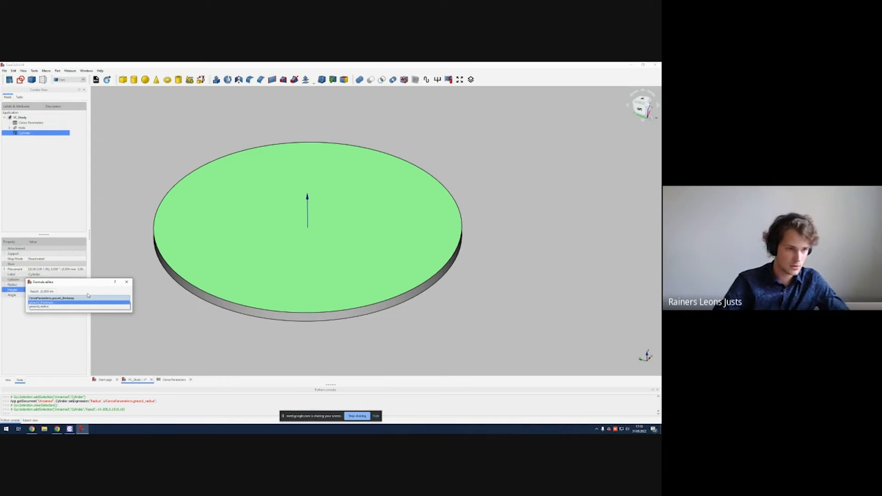
key("Return")
key("Return")
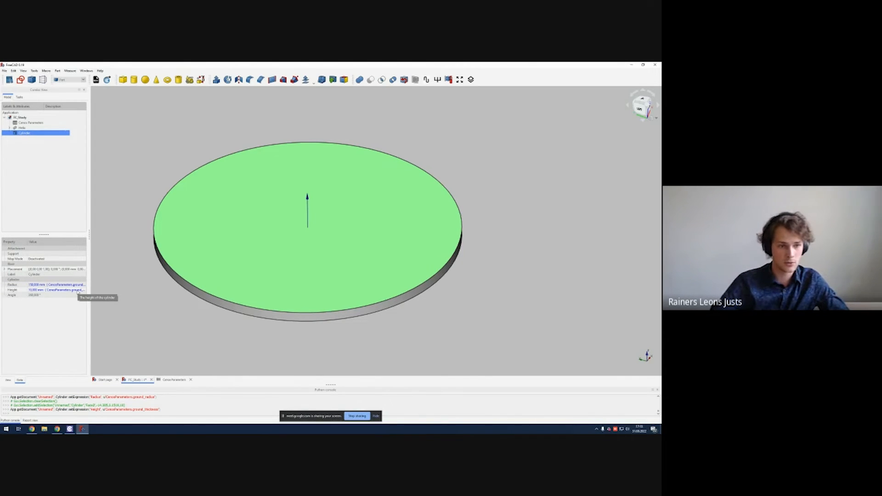
Step: Create a second cylinder at the origin
mouse_move(305, 292)
middle_mouse_down()
mouse_move(311, 265)
mouse_move(298, 297)
middle_mouse_up()
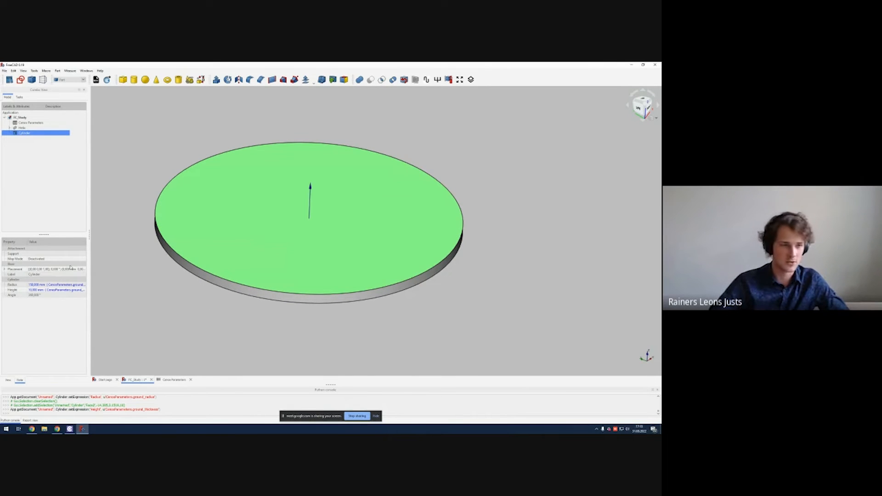
left_click(289, 324)
middle_click_drag(288, 324, 289, 331)
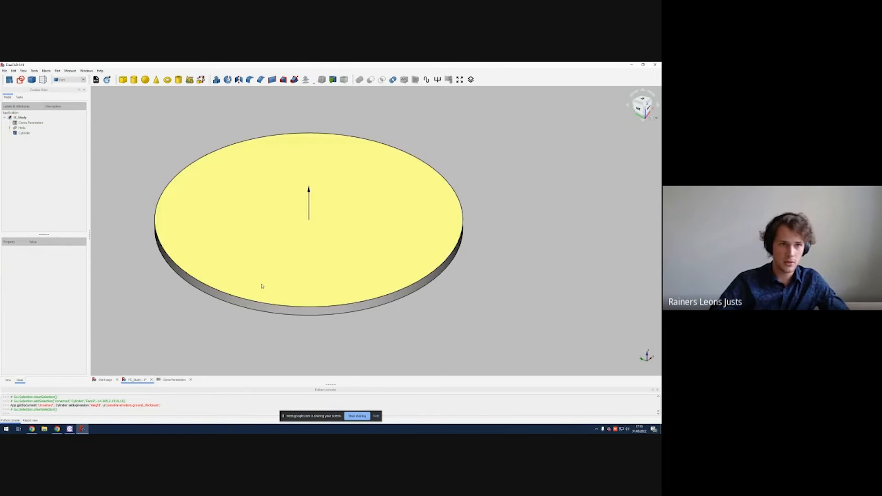
left_click(134, 80)
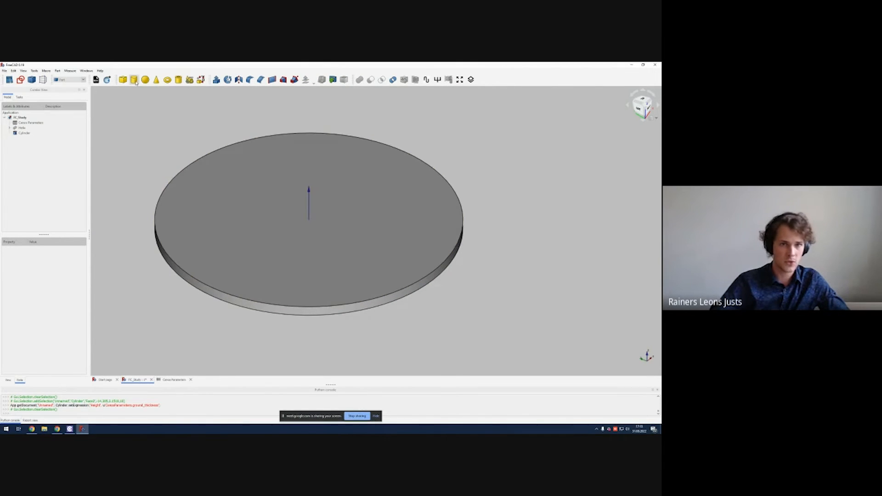
scroll(440, 239, "up", 4)
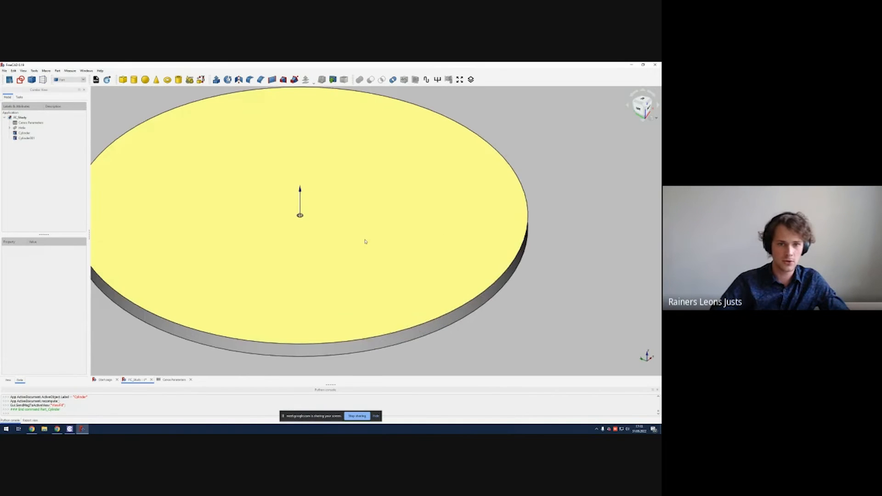
Step: Set the second cylinder's radius to the expression CenosParameters.outer_radius
left_click(354, 238)
key("space")
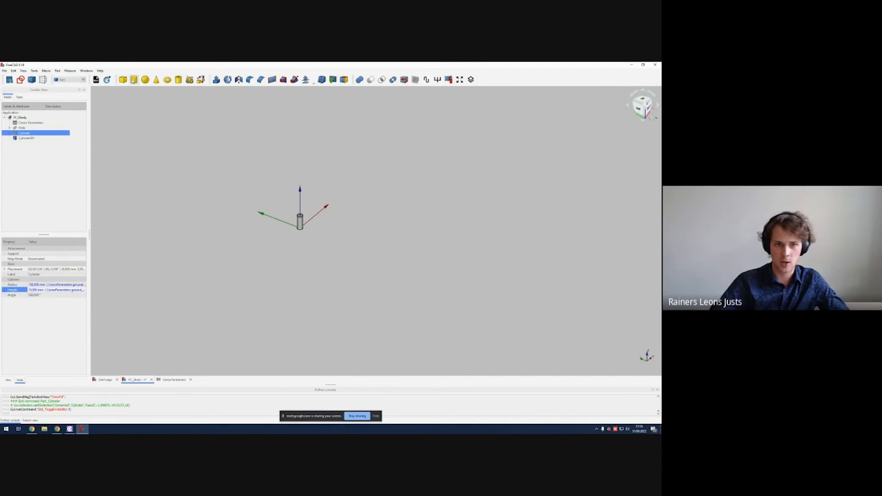
key("space")
left_click(26, 138)
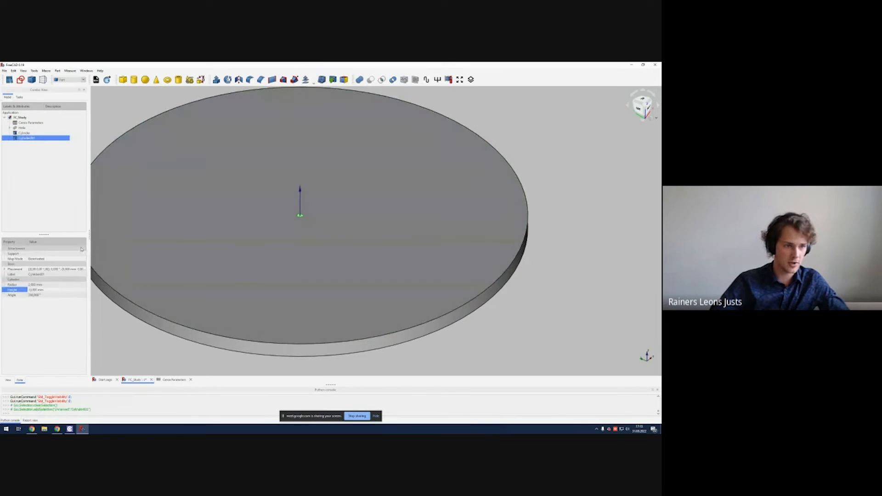
left_click(56, 285)
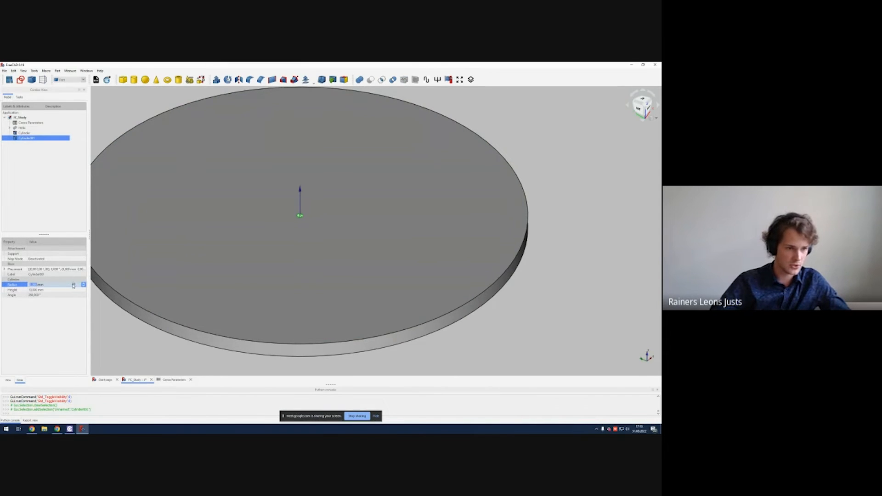
left_click(83, 285)
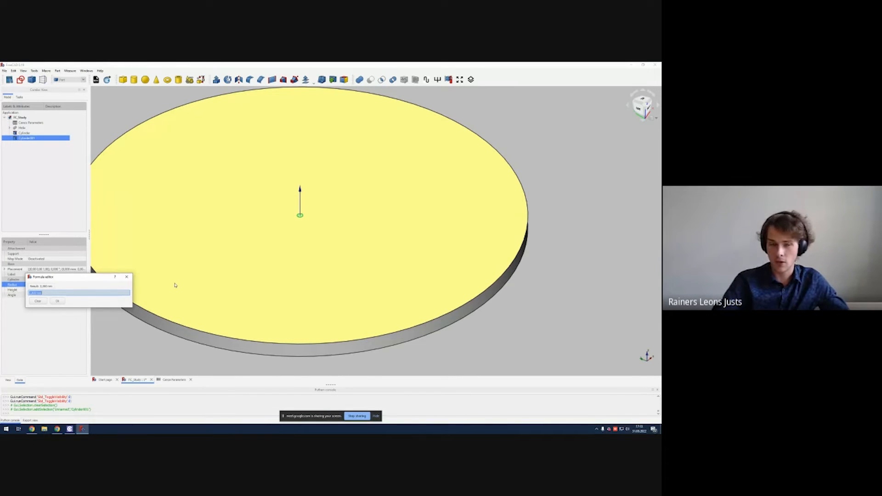
type("CenosParameters.")
key("Down")
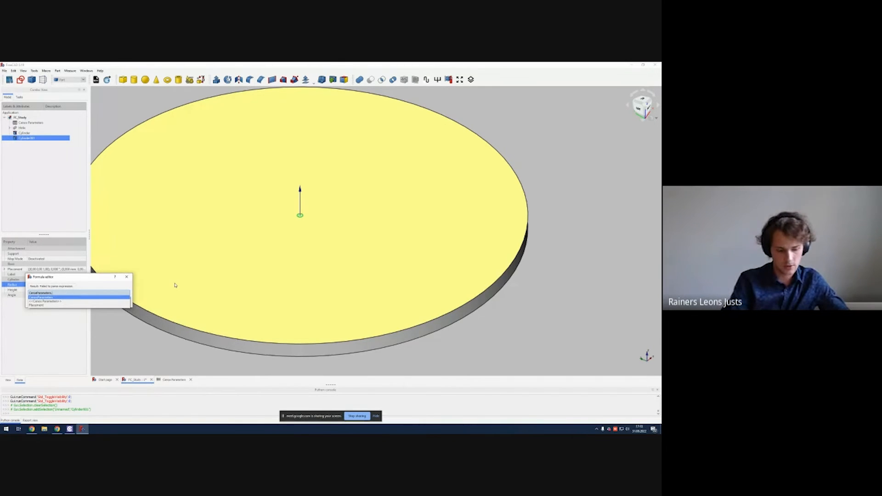
type("outer_radius")
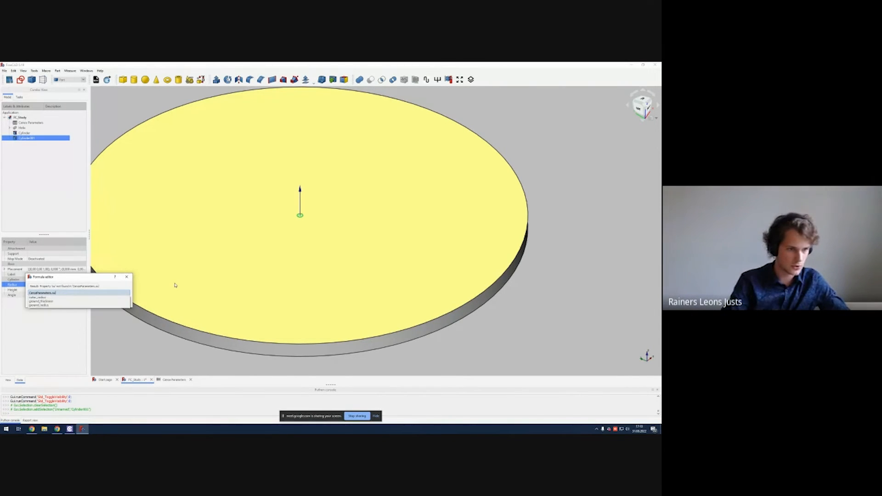
key("Return")
key("Return")
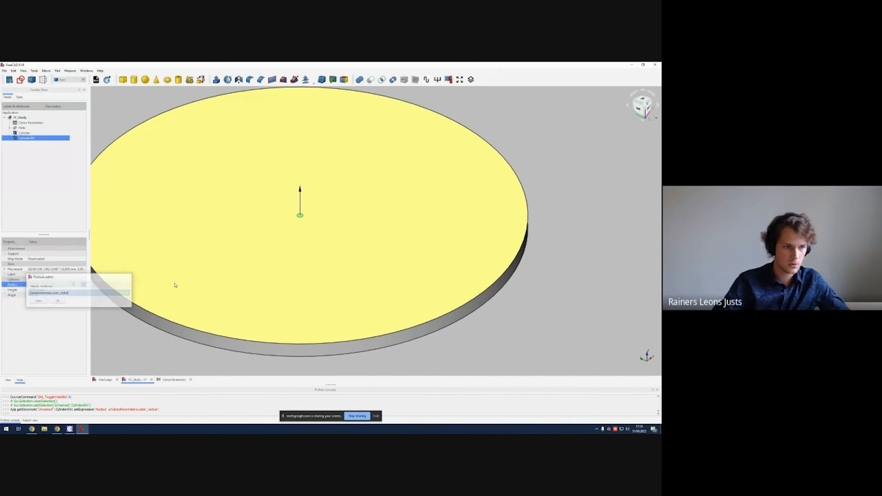
Step: Set the second cylinder's height to the expression CenosParameters.ground_thickness
left_click(61, 295)
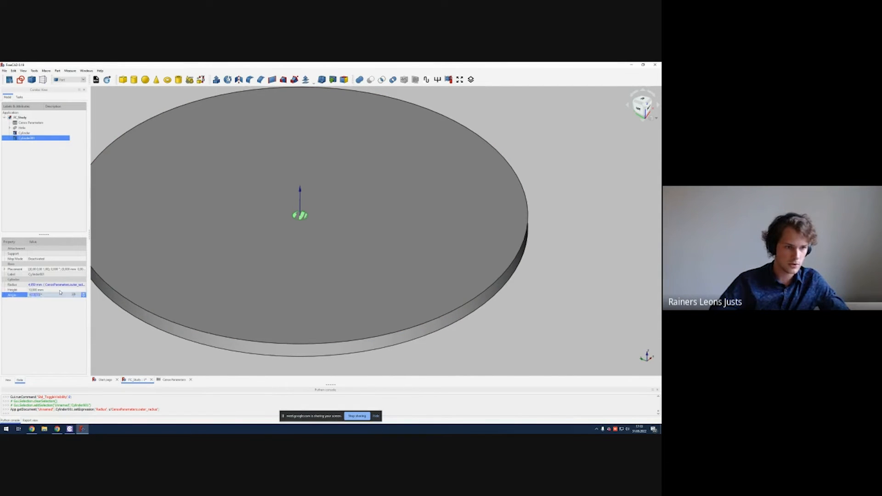
left_click(63, 290)
left_click(75, 290)
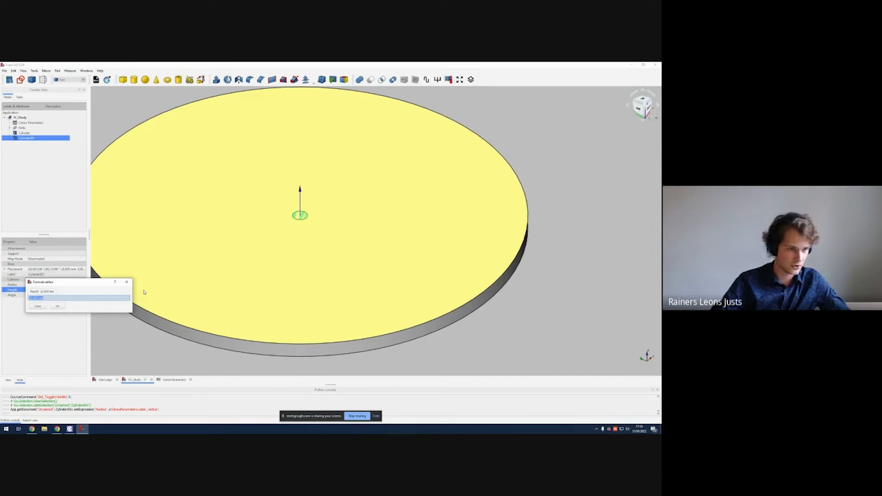
type("CenosParameters.groun")
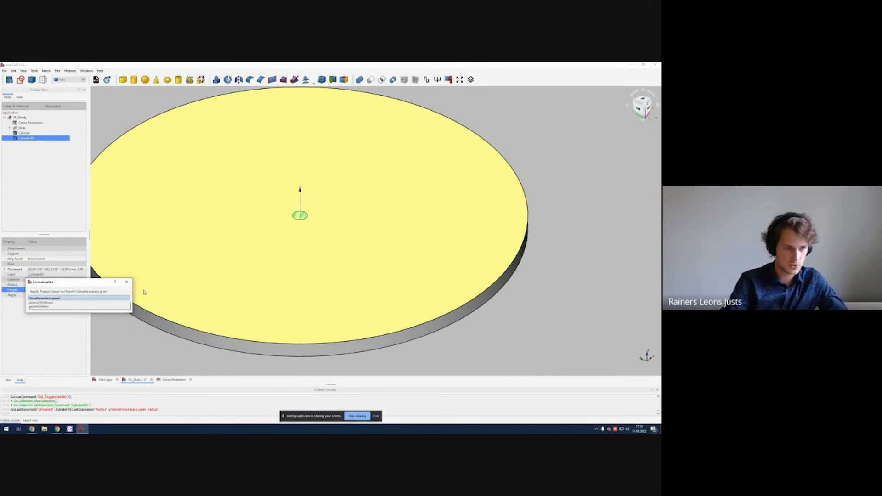
type("d_thickness")
key("Down")
key("Return")
key("Return")
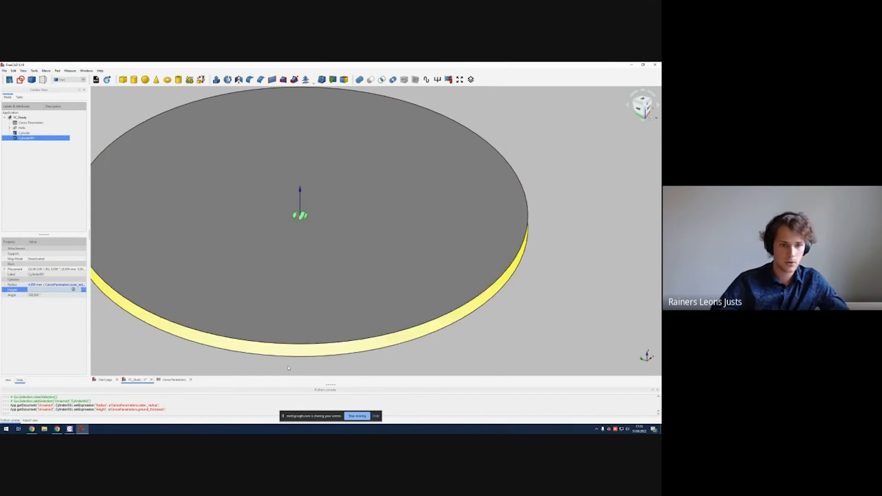
Step: Cut the second cylinder out of the first ground-plane cylinder
left_click(527, 310)
middle_click_drag(527, 310, 525, 318)
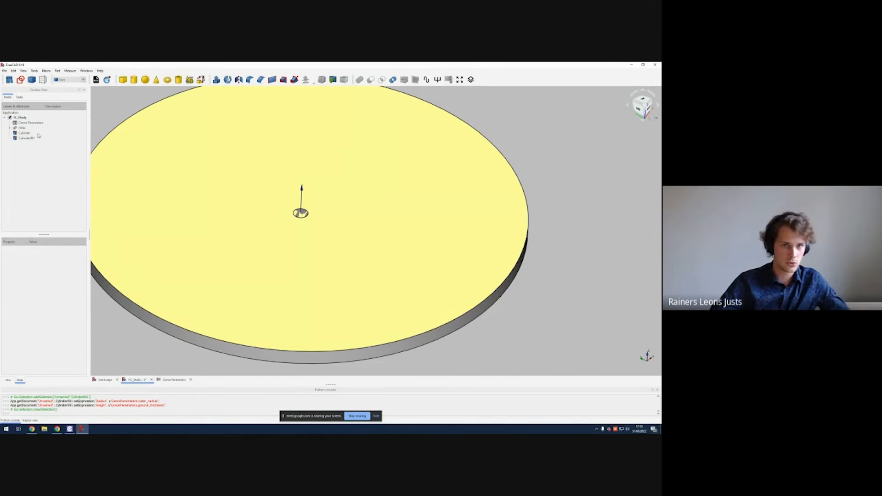
left_click(37, 134)
left_click(31, 139, "ctrl")
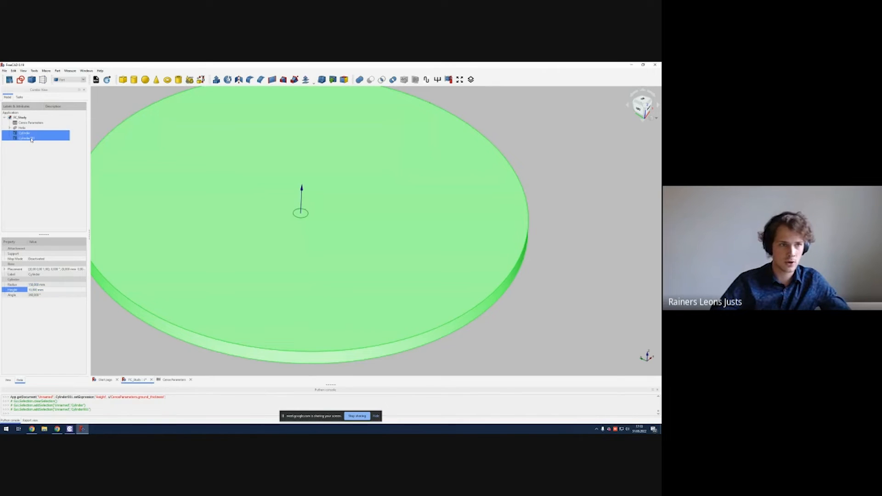
mouse_move(386, 228)
middle_mouse_down()
mouse_move(380, 192)
mouse_move(373, 235)
middle_mouse_up()
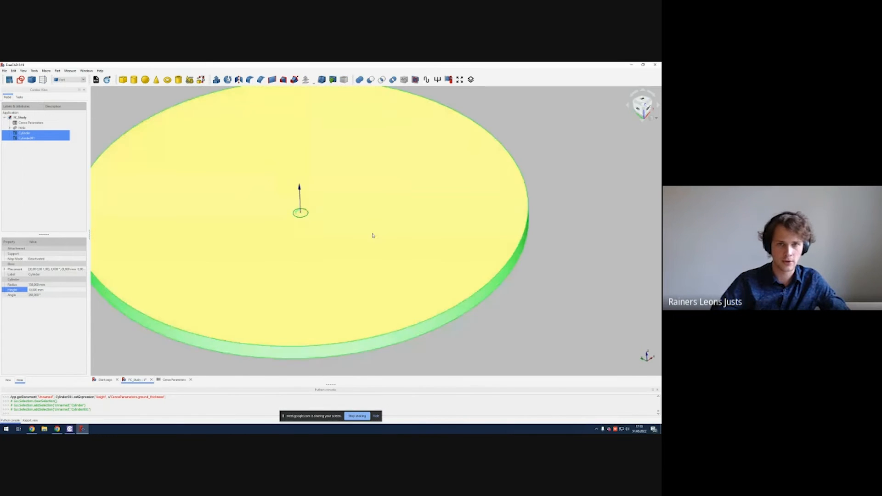
left_click(34, 133)
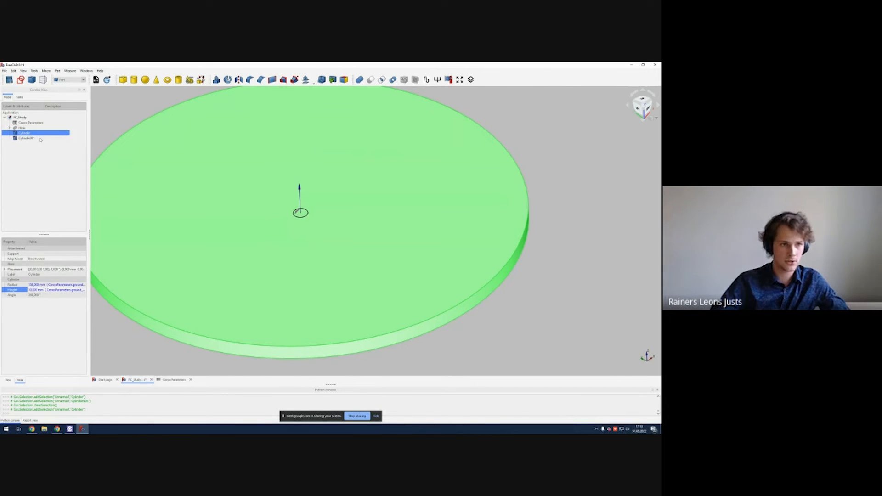
left_click(33, 138, "ctrl")
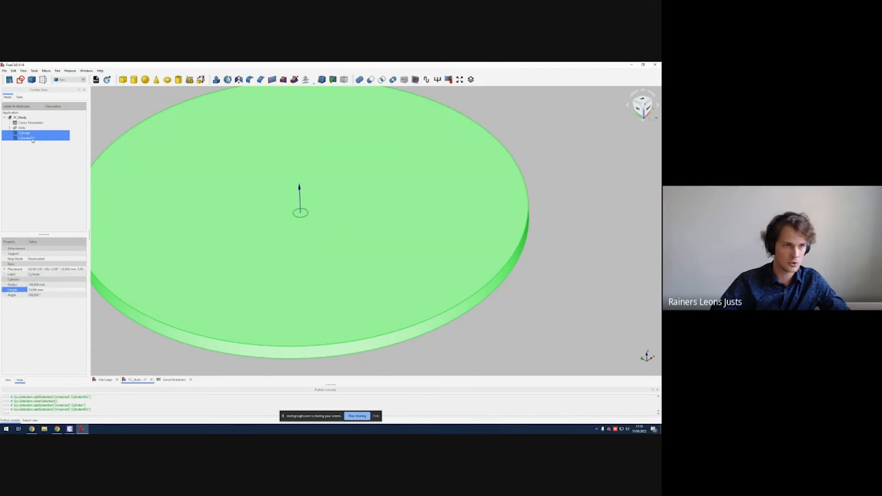
left_click(372, 82)
key("2")
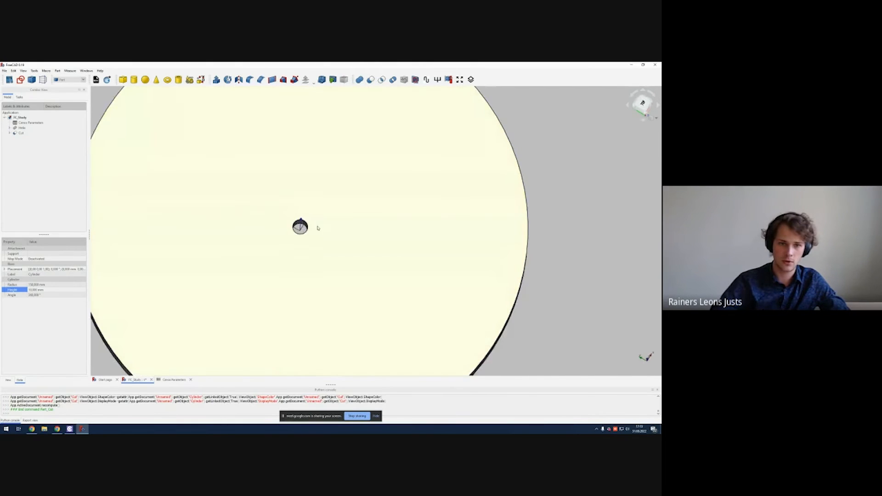
Step: Create a tube and set its outer radius to an expression from CenosParameters
scroll(317, 227, "up", 8)
middle_click_drag(252, 227, 336, 217)
left_click(311, 218)
scroll(308, 193, "down", 15)
scroll(321, 196, "up", 6)
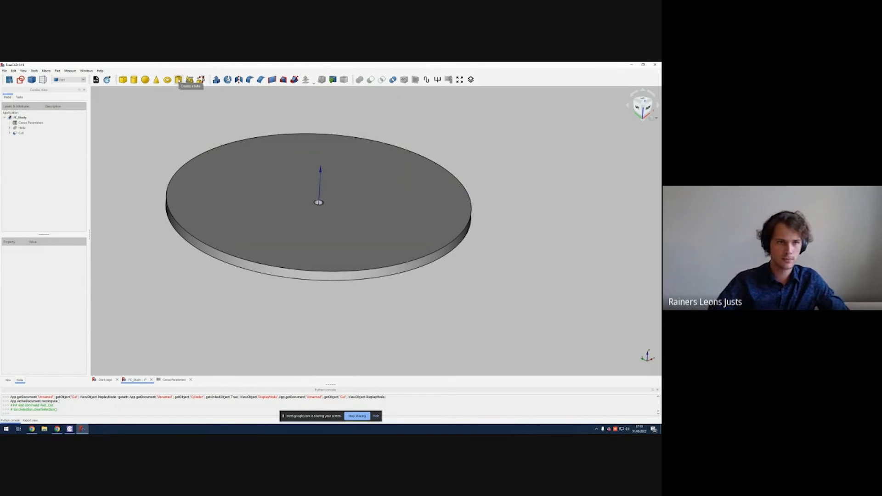
left_click(178, 80)
scroll(295, 161, "up", 3)
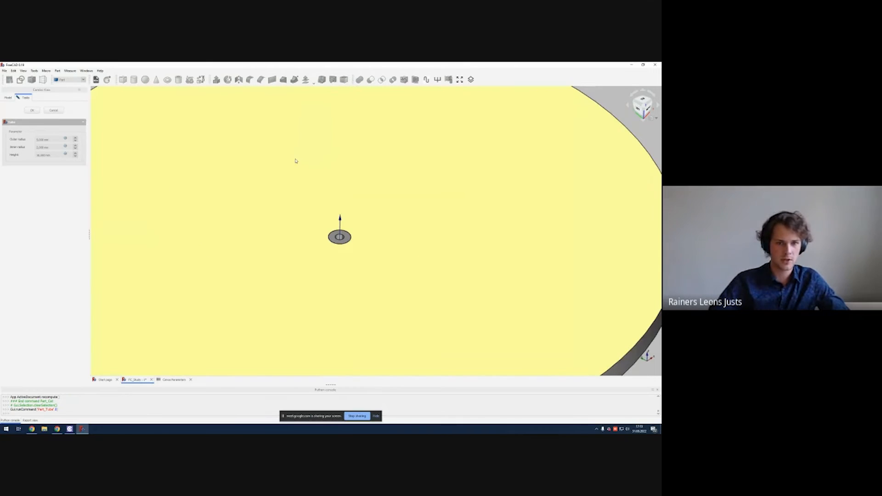
scroll(296, 161, "down", 5)
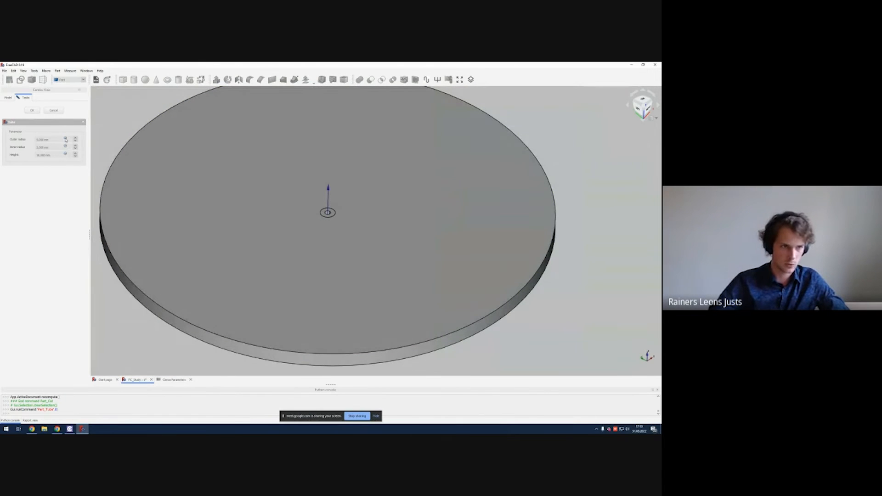
left_click(65, 139)
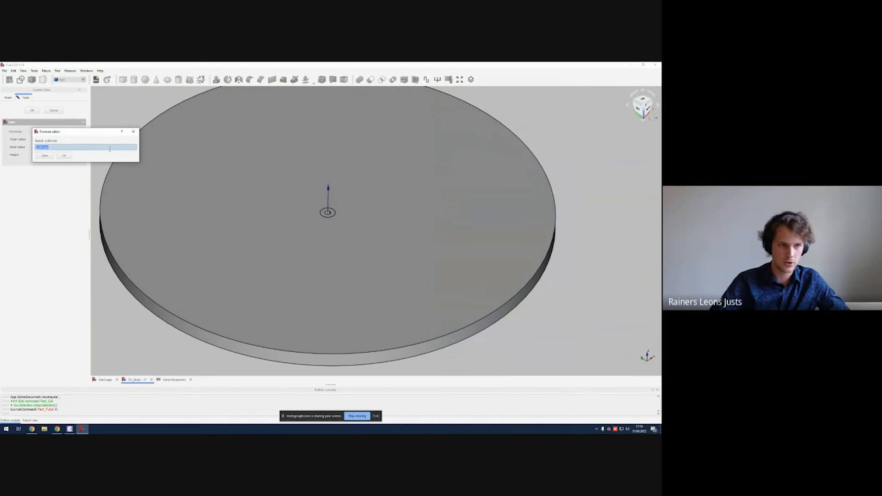
type("CenosParameters.")
key("Down")
type("co")
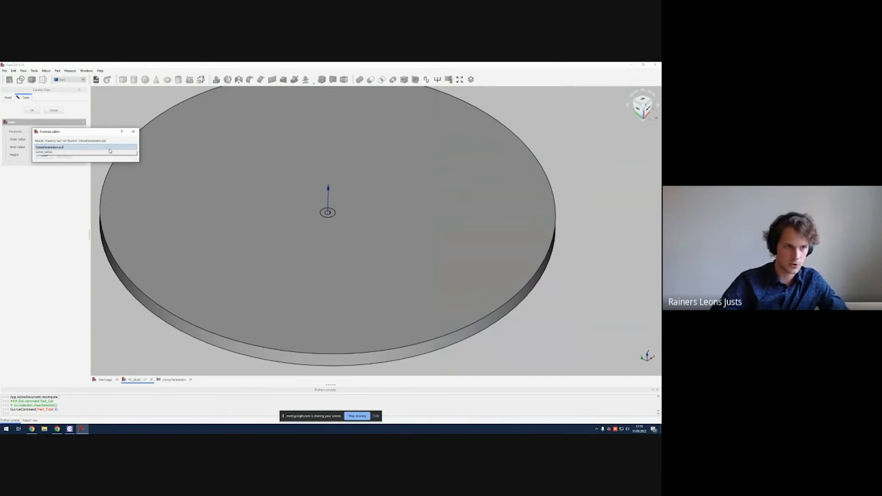
key("Down")
key("Return")
key("Return")
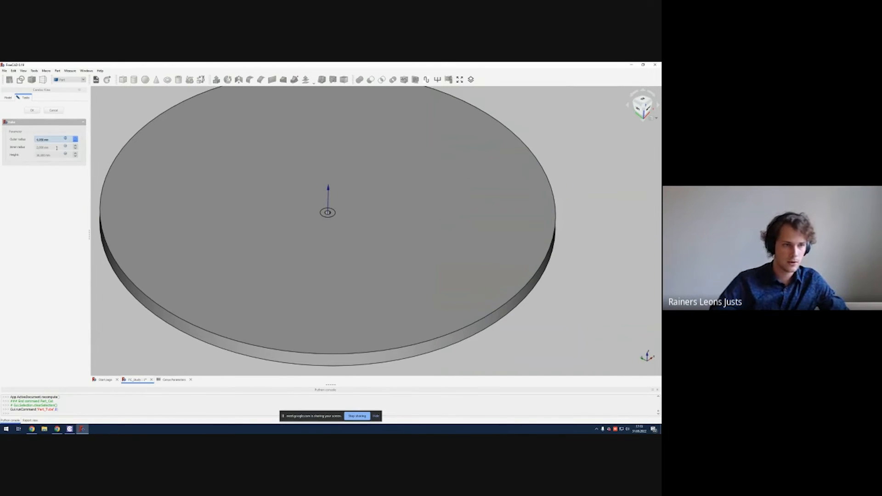
Step: Set the tube's inner radius to the expression CenosParameters.wire_diameter/2
left_click(62, 148)
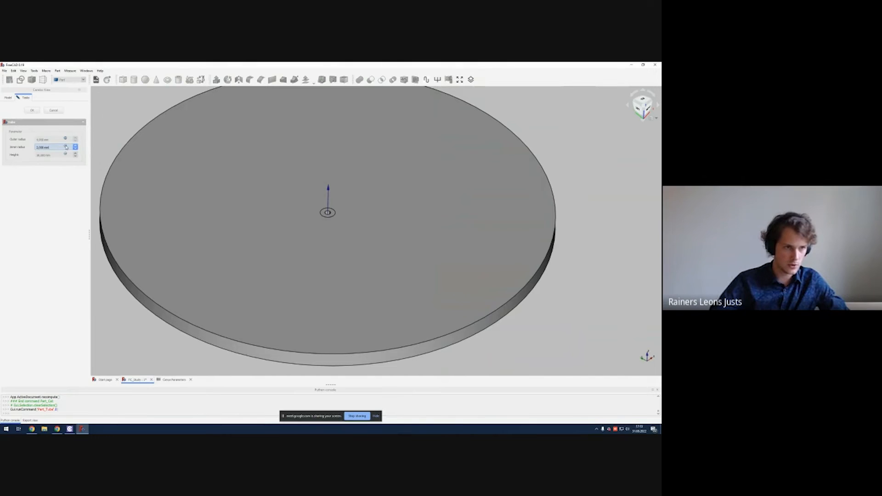
left_click(66, 147)
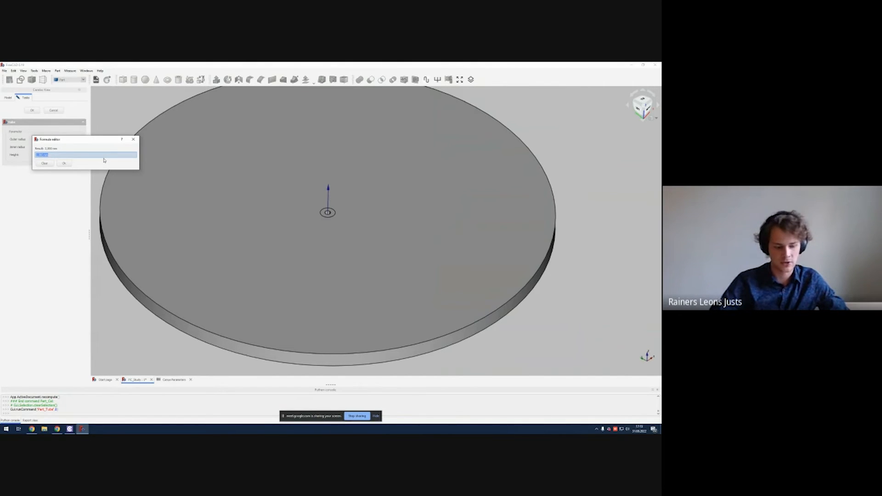
type("CensoParameters.wire")
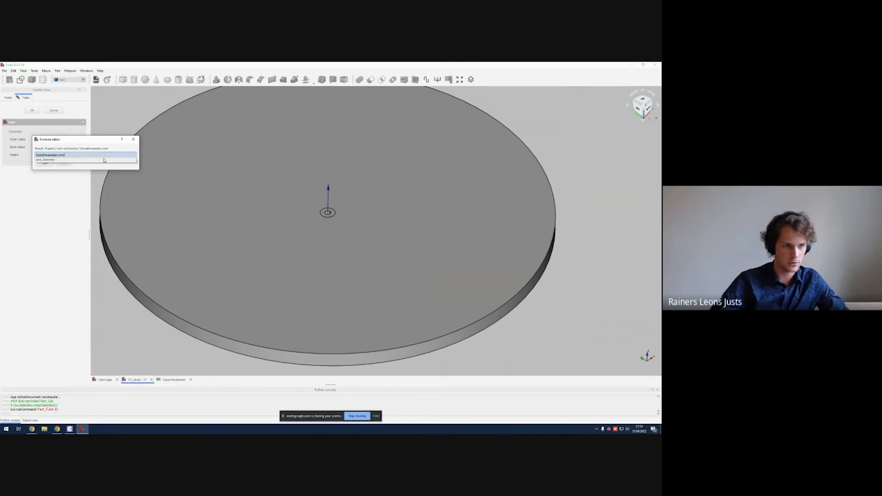
key("Down")
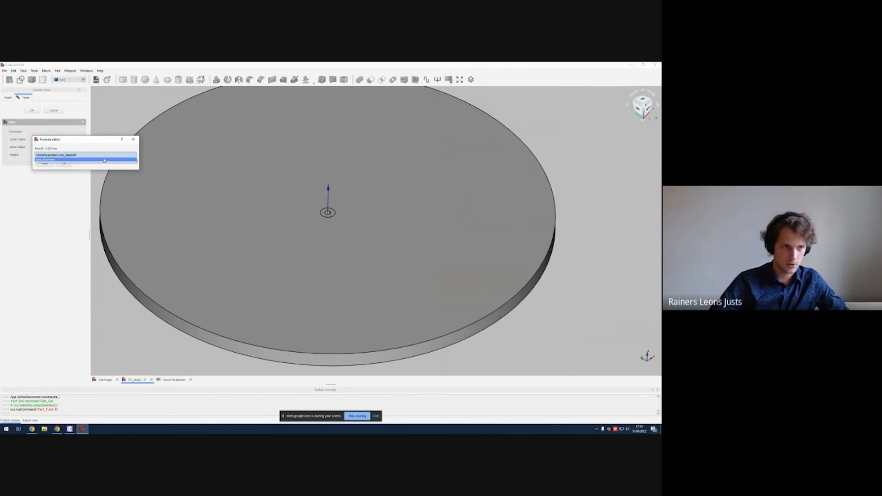
key("Return")
type("/2")
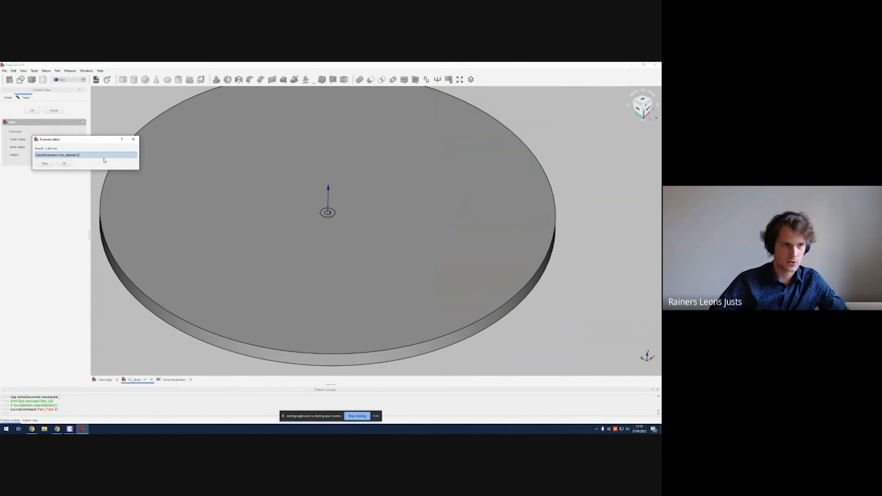
left_click(65, 164)
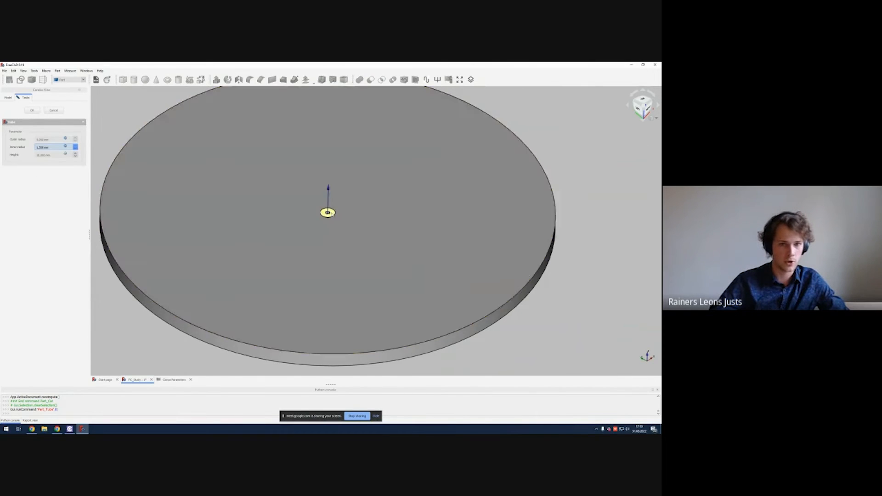
Step: Set the tube's height to the expression CenosParameters.ground_thickness and finish creating the tube
scroll(342, 237, "up", 3)
scroll(342, 237, "down", 3)
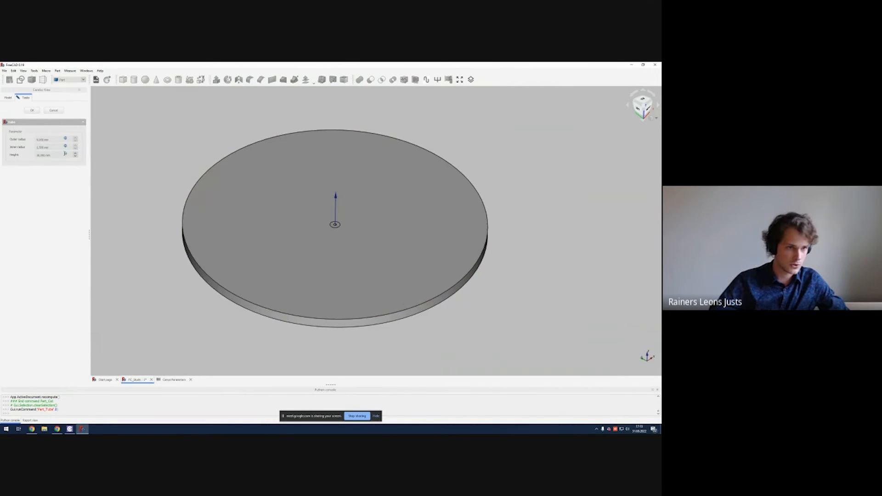
key("equal")
type("CanvasParameters.")
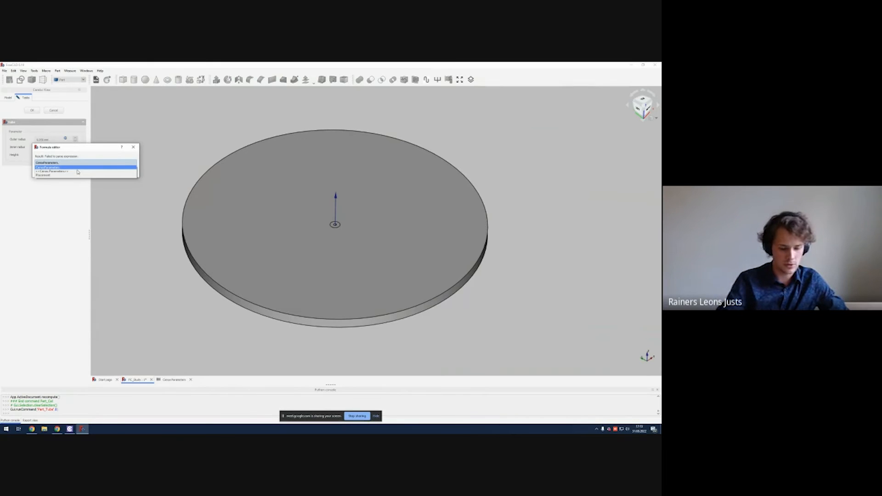
type("ground_thickness")
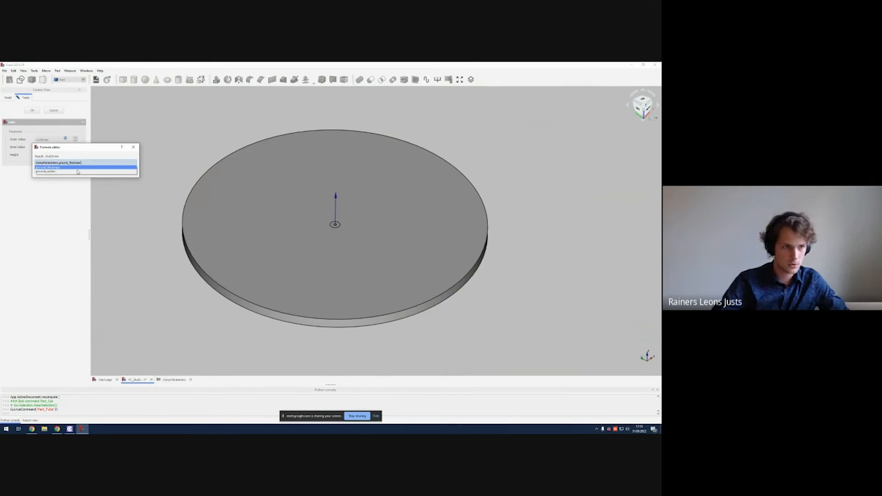
key("Return")
key("Return")
key("Return")
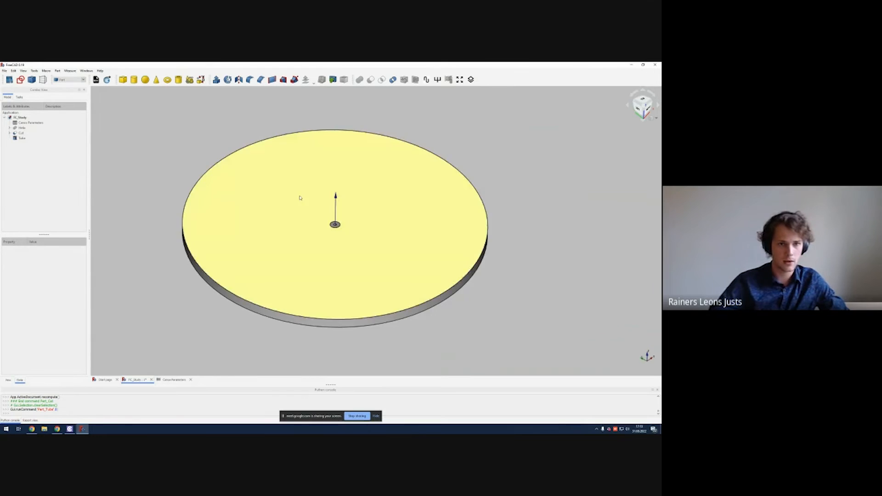
Step: Make the helix visible again alongside the ground plane
middle_click_drag(328, 276, 319, 319)
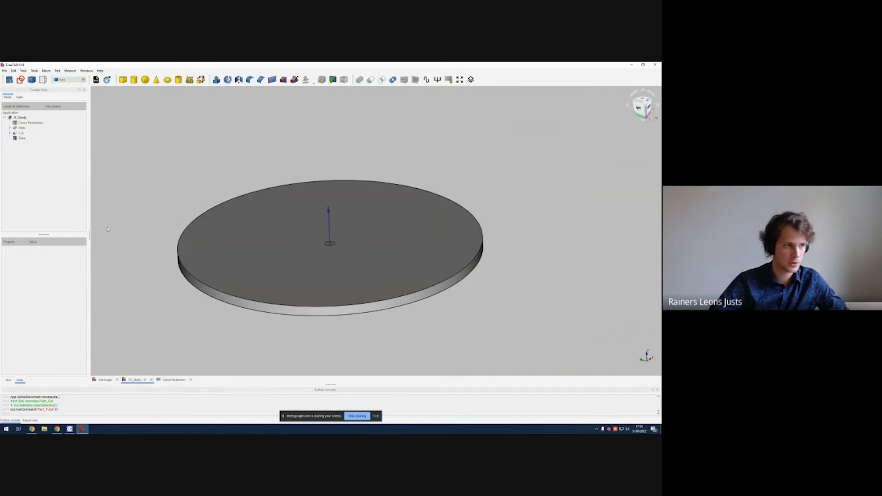
left_click(26, 129)
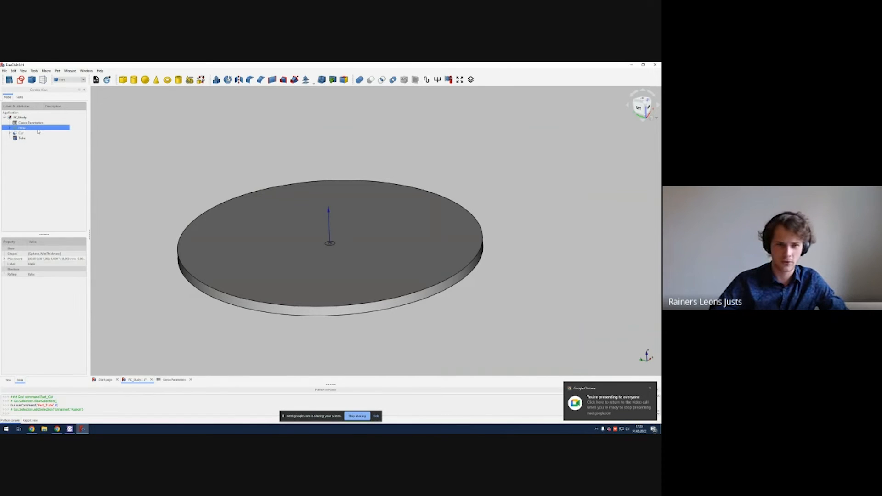
key("space")
mouse_move(329, 239)
middle_mouse_down()
mouse_move(332, 183)
mouse_move(340, 240)
middle_mouse_up()
left_click(569, 316)
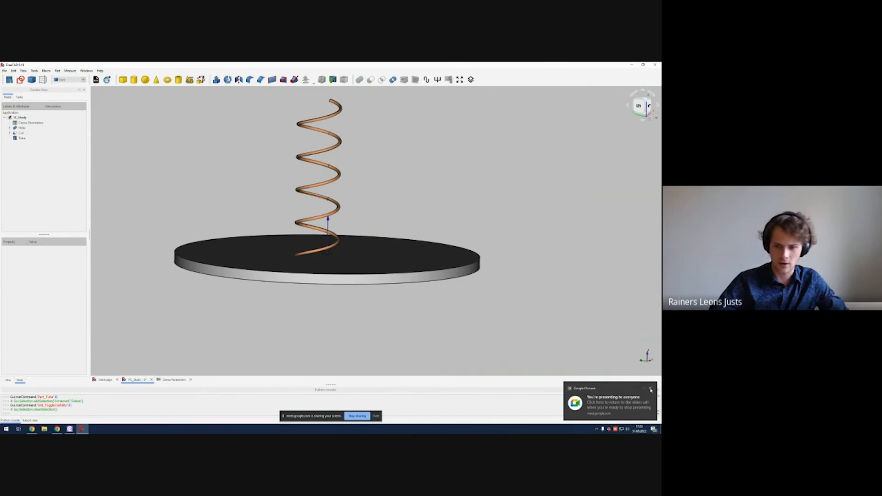
left_click(650, 389)
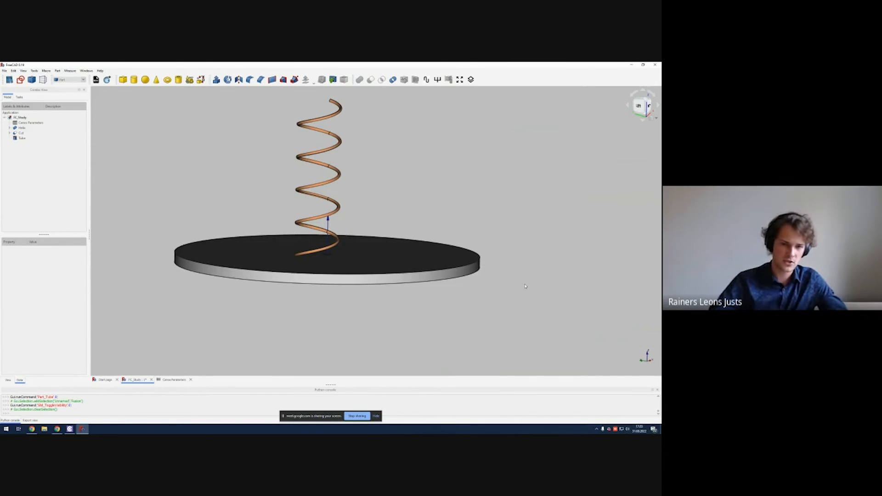
Step: Inspect the tube and the cut ground plane from underneath and from the side
middle_click_drag(377, 268, 371, 237)
scroll(348, 285, "up", 6)
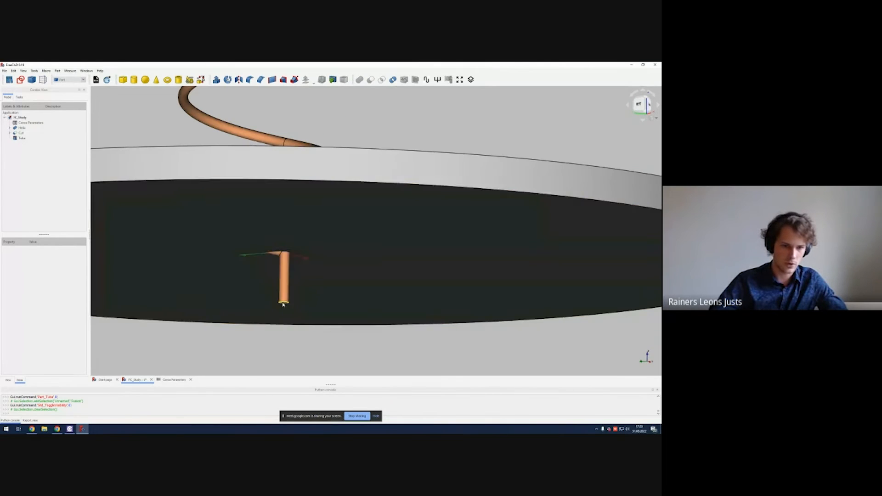
middle_click_drag(283, 304, 328, 247)
left_click(325, 209)
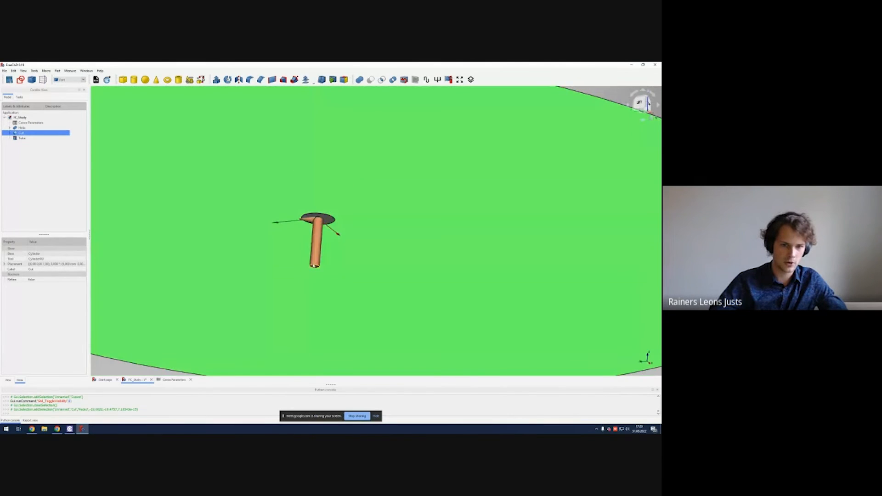
scroll(314, 265, "up", 5)
left_click(321, 268)
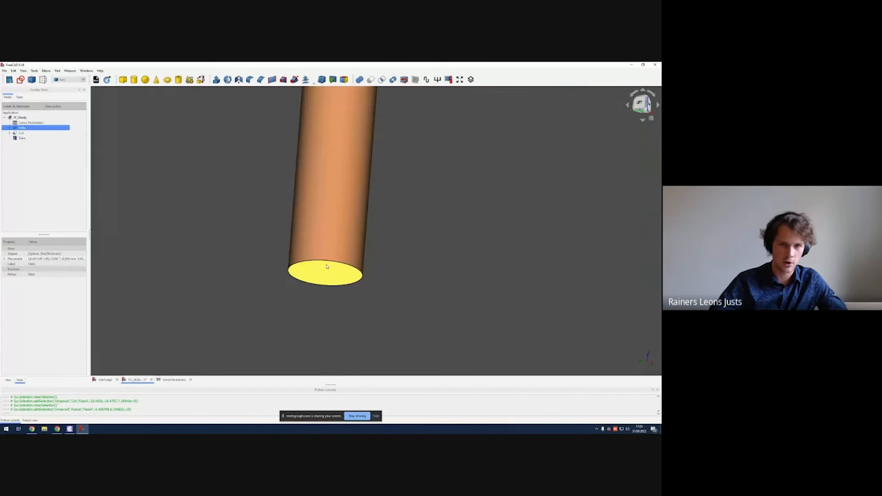
scroll(327, 266, "down", 10)
middle_click_drag(327, 258, 335, 223)
left_click(45, 180)
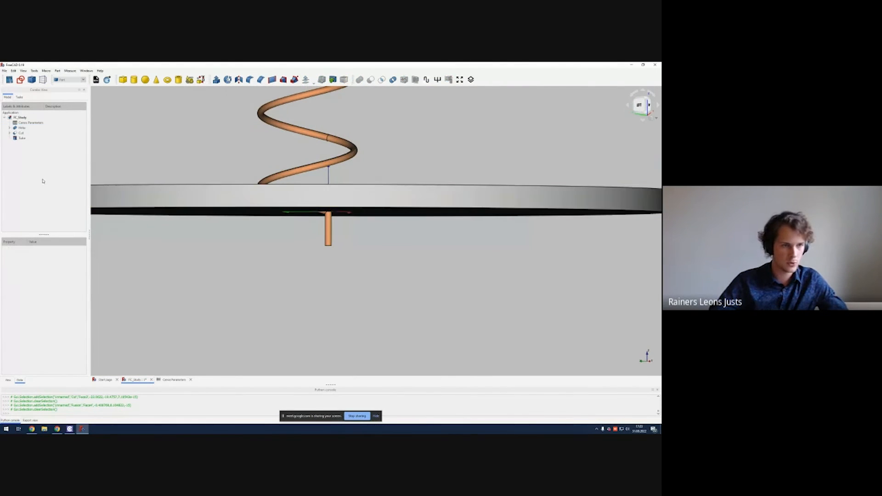
left_click(21, 132)
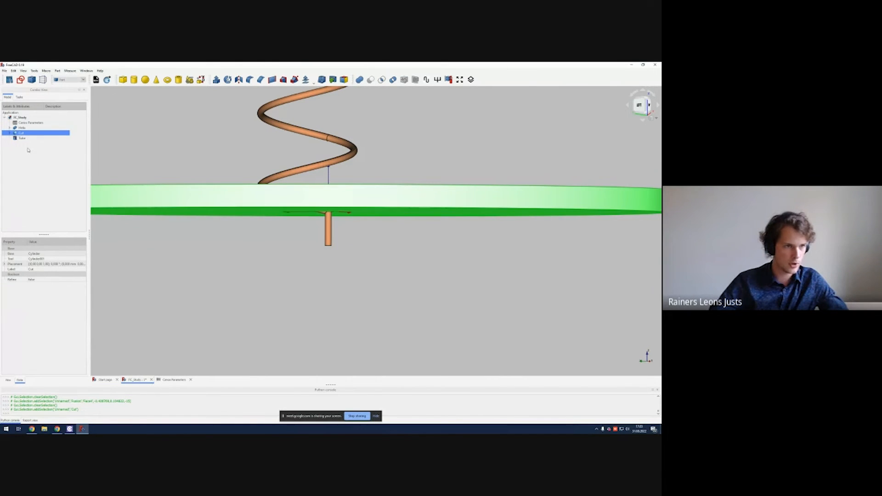
Step: Rename the cut ground plane object to Ground
key("F2")
type("Ground")
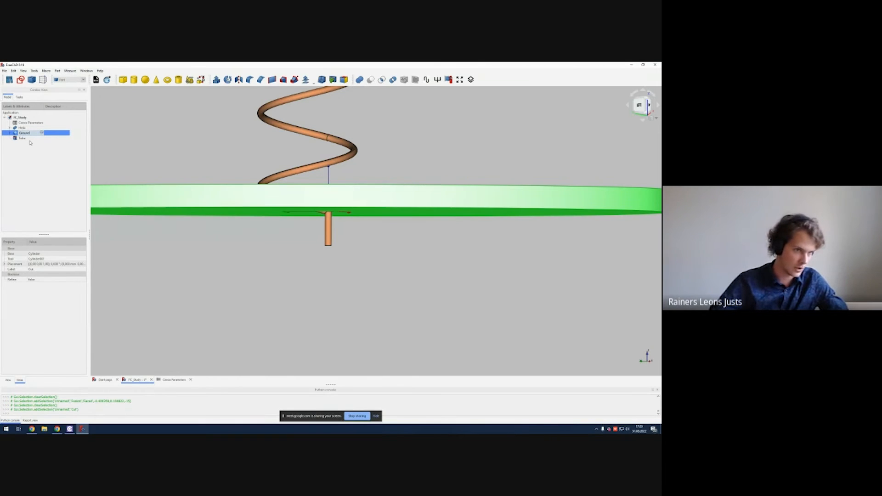
left_click(48, 163)
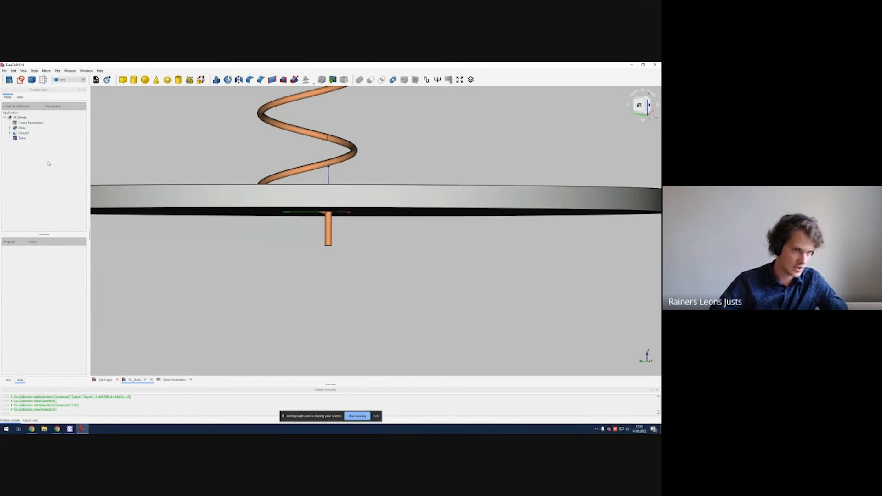
Step: Set the Ground's z position to the expression CenosParameters.ground_thickness + CenosParameters.feed_line_length and recompute it
left_click(31, 133)
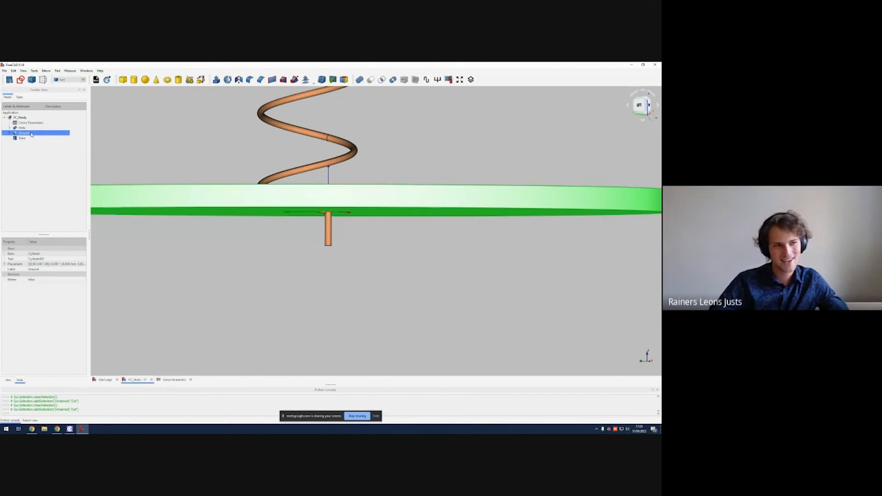
left_click(5, 265)
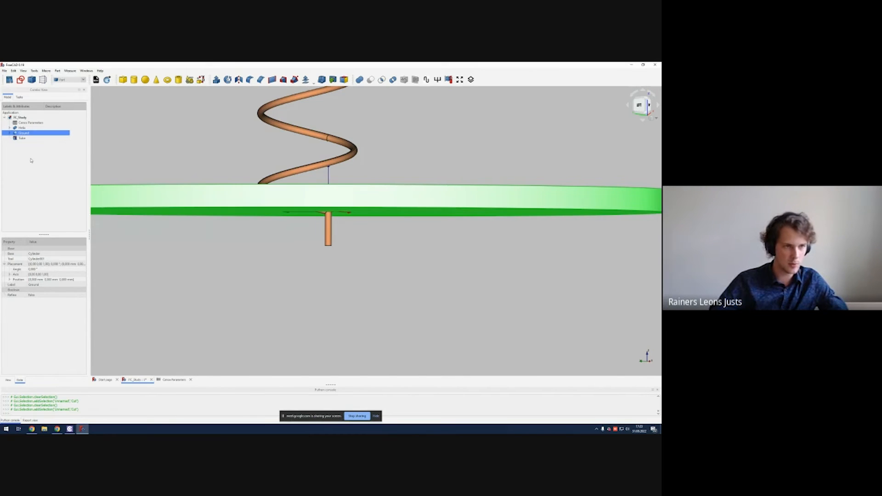
left_click(11, 280)
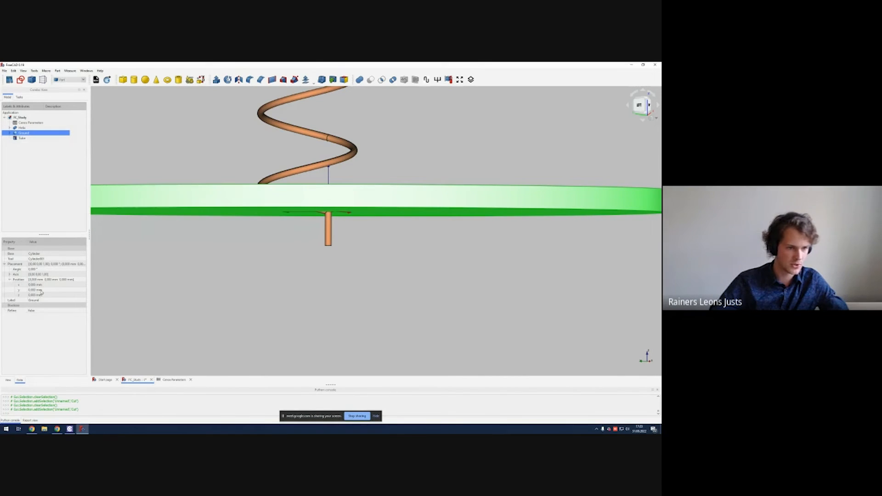
left_click(48, 295)
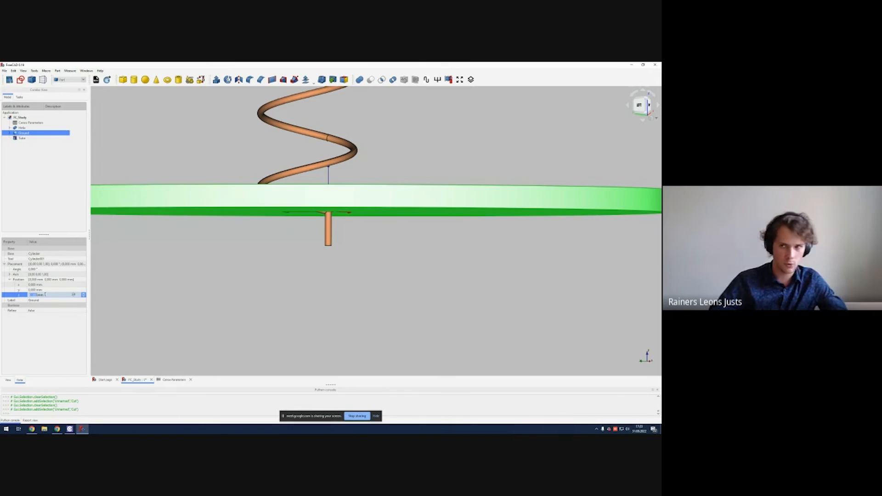
left_click(73, 295)
left_click_drag(68, 289, 228, 276)
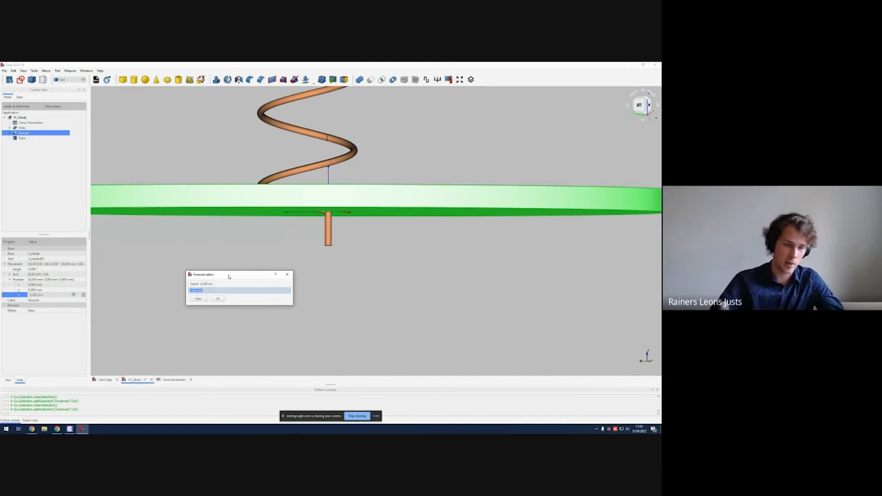
type("CenosParameters.")
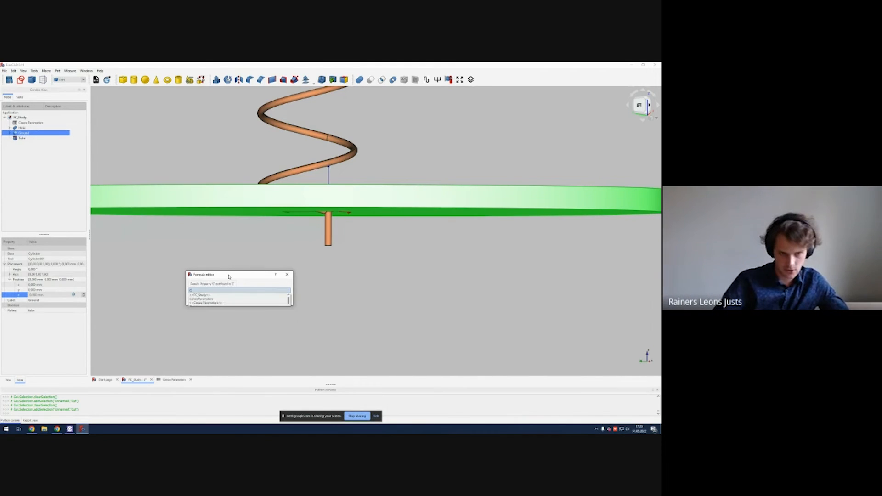
key("Down")
key("Return")
type("ground_thickness")
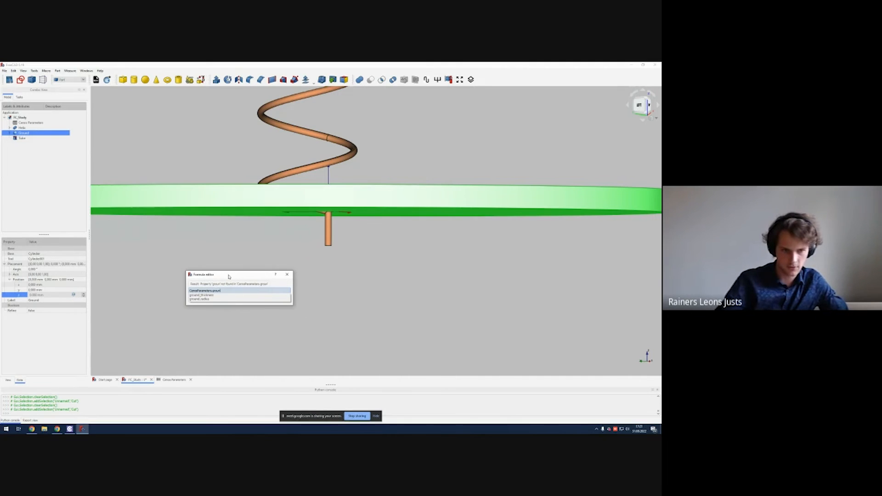
key("Down")
type("*")
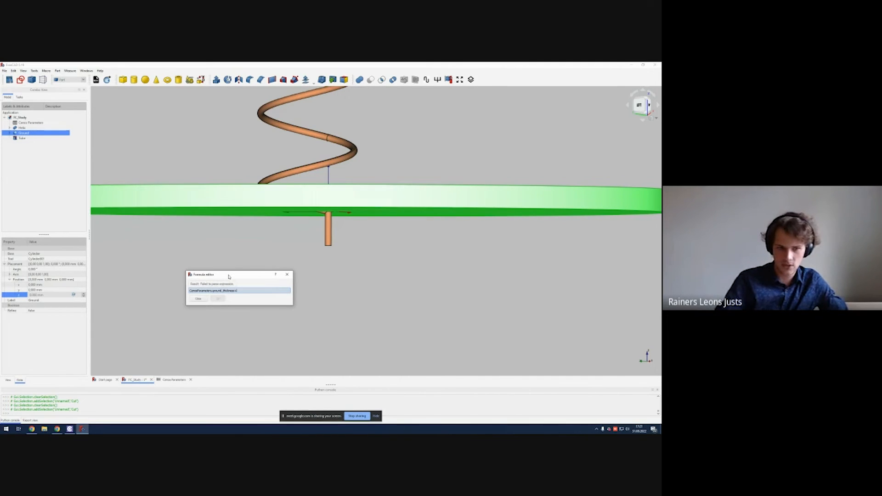
key("Down")
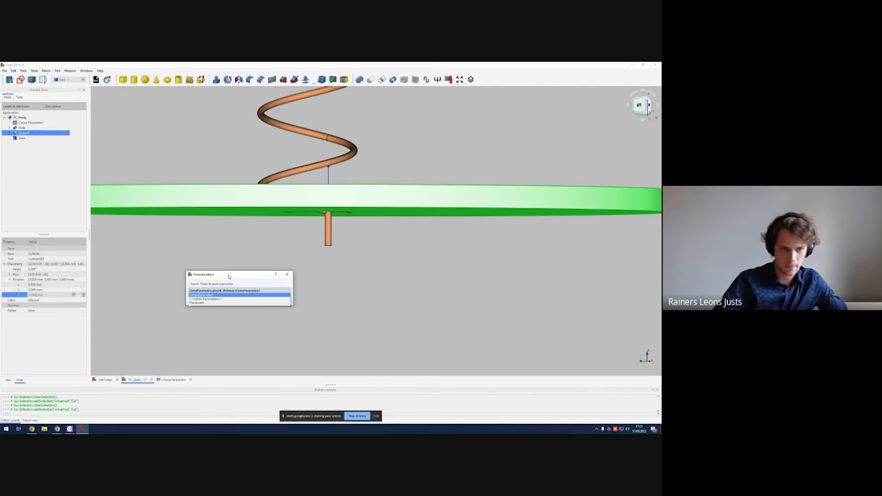
type("feed_line_length")
key("Down")
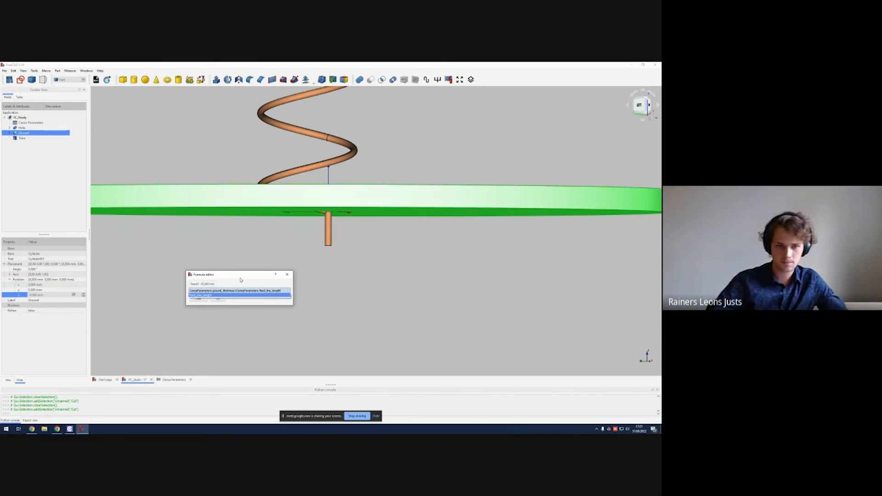
key("Return")
key("Return")
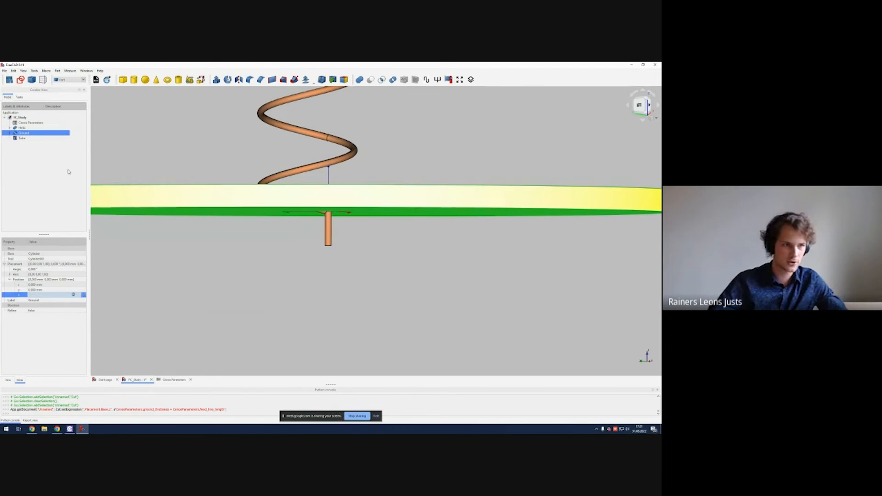
right_click(23, 133)
left_click(57, 255)
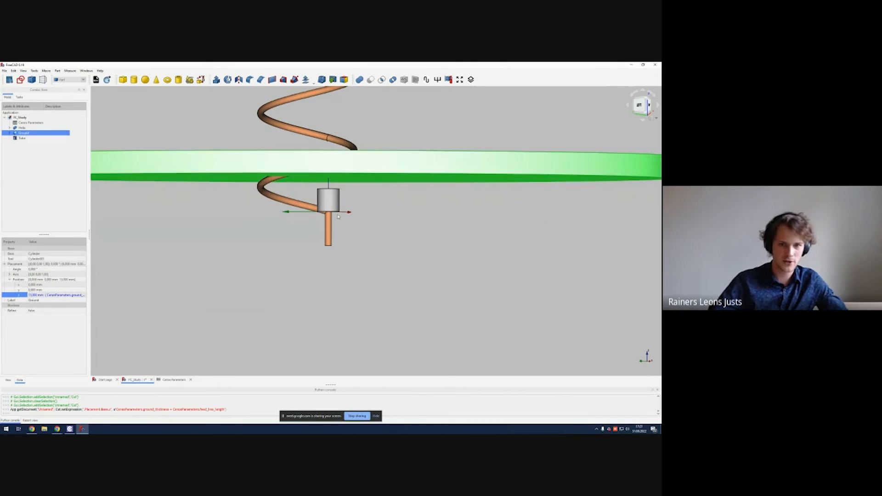
mouse_move(370, 195)
middle_mouse_down()
mouse_move(374, 217)
mouse_move(369, 197)
middle_mouse_up()
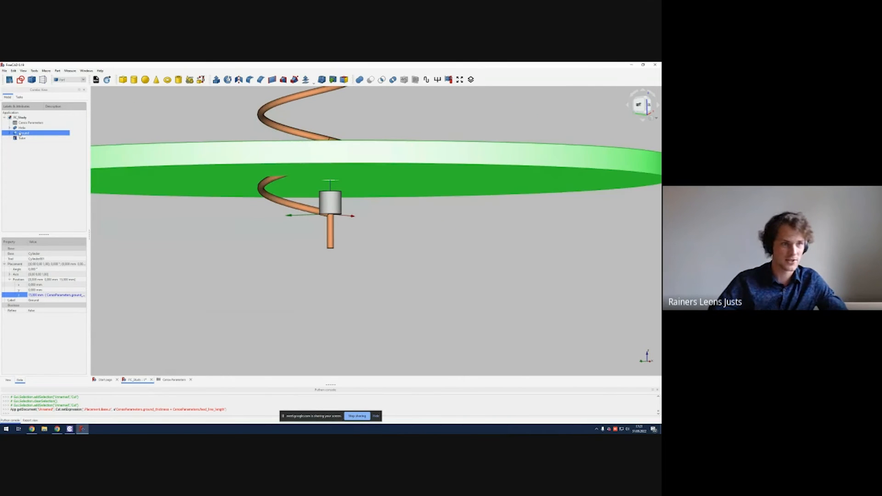
Step: Change the Ground's z position expression to -(CenosParameters.ground_thickness + CenosParameters.feed_line_length) and recompute it
left_click(62, 297)
left_click(84, 295)
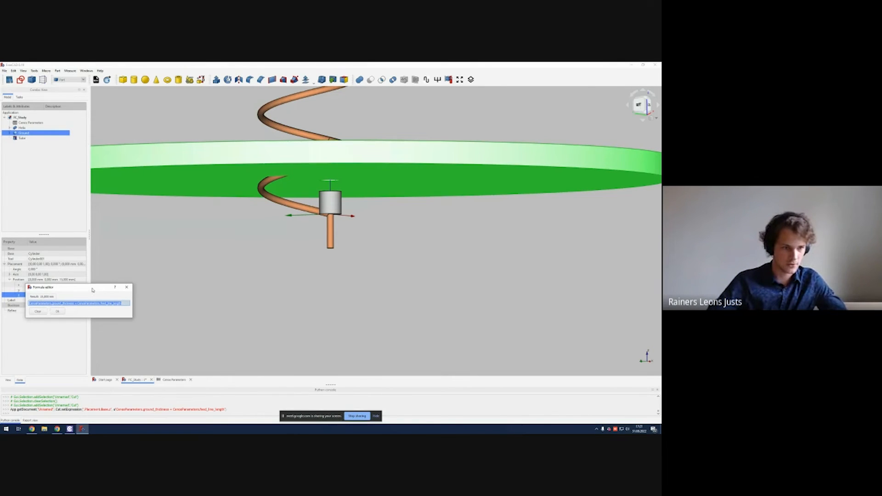
left_click_drag(92, 290, 228, 270)
left_click(224, 282)
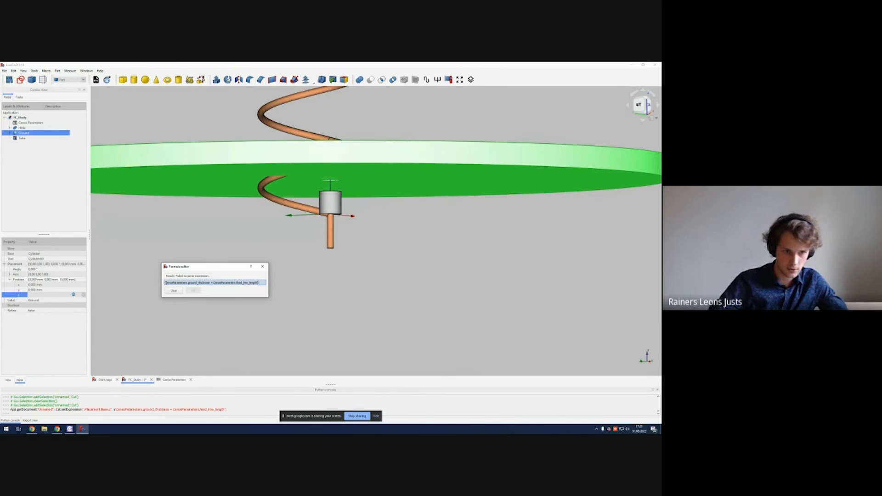
type("(")
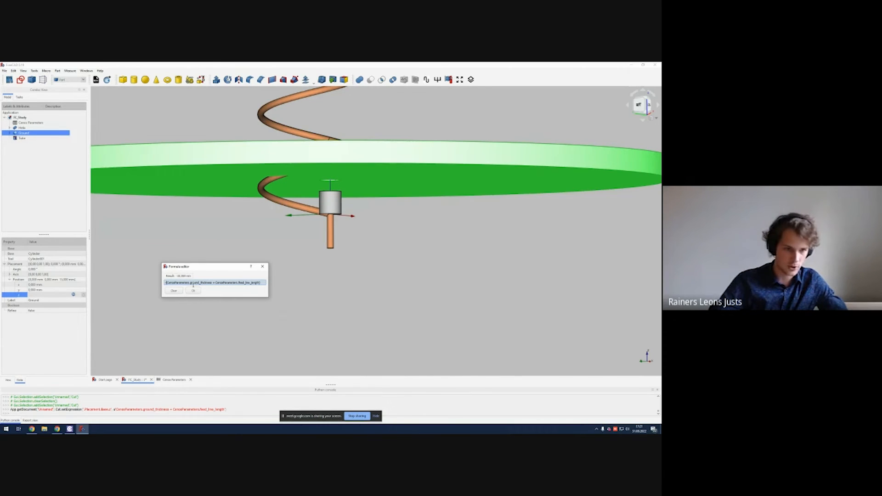
left_click(194, 290)
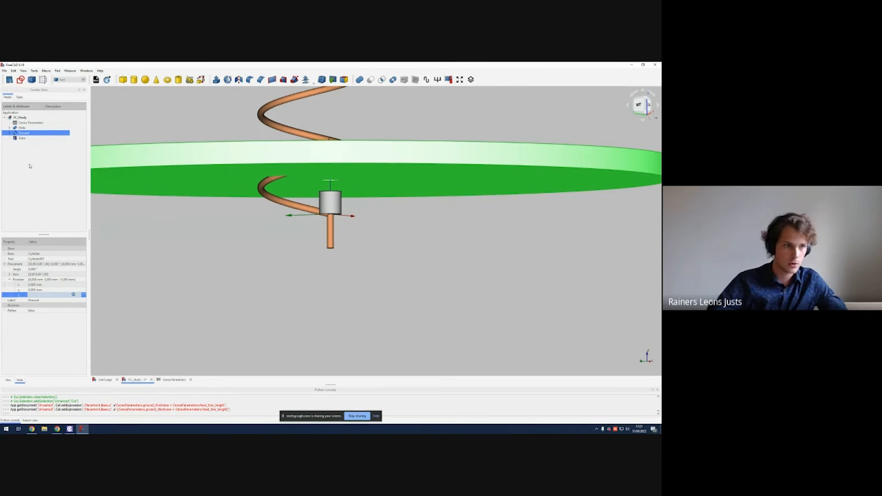
right_click(28, 134)
left_click(59, 254)
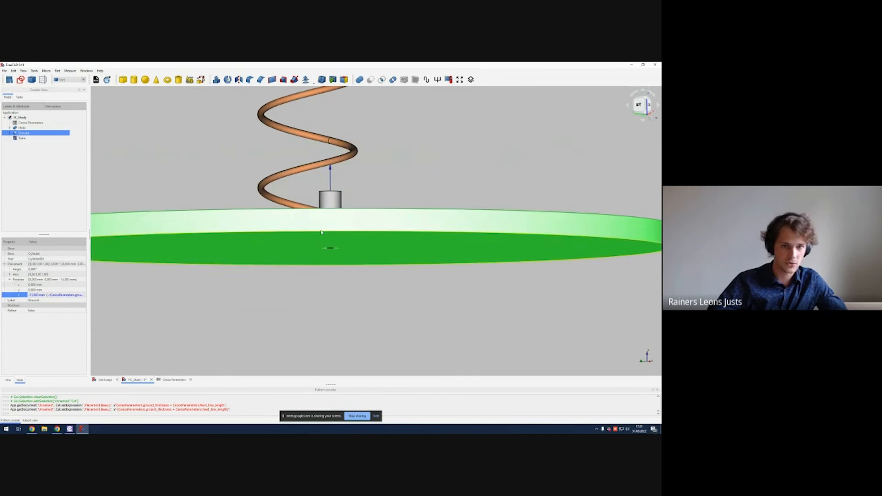
Step: Inspect the feed hole and tube beneath the ground plane up close
middle_click_drag(401, 236, 392, 207)
scroll(344, 253, "up", 10)
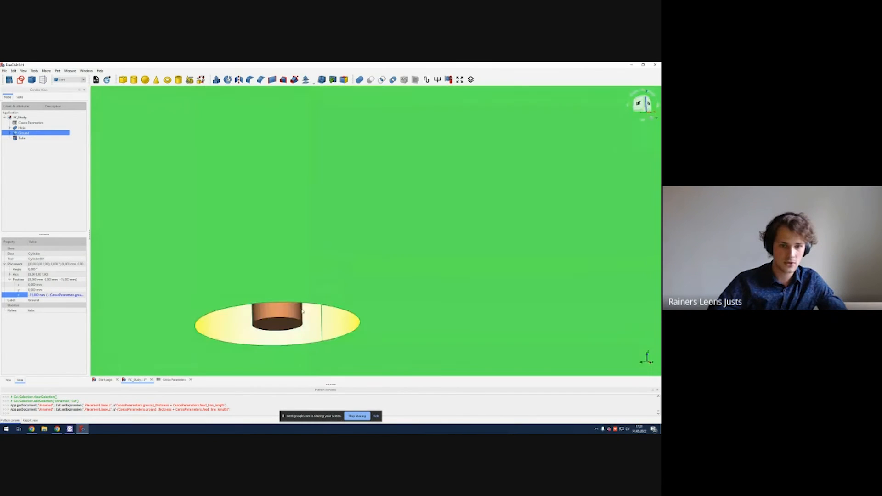
left_click(290, 322)
left_click(333, 270)
left_click(283, 322)
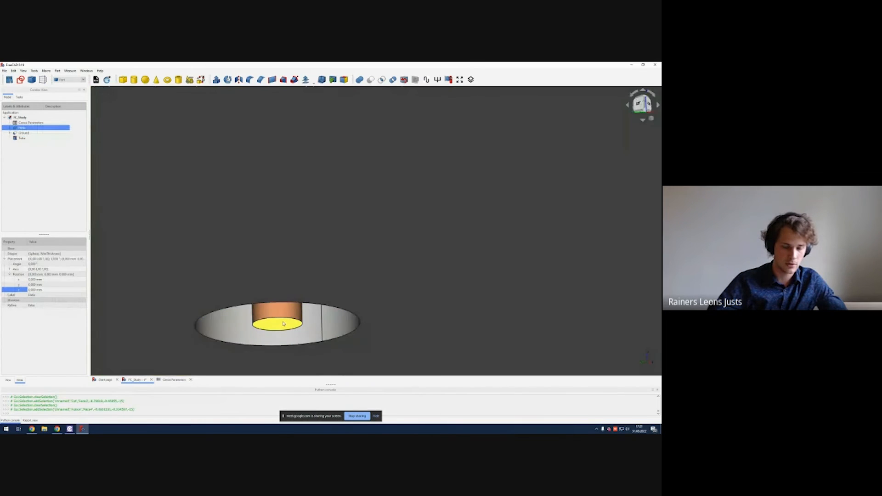
scroll(283, 322, "down", 6)
scroll(301, 304, "down", 5)
middle_click_drag(301, 305, 329, 260)
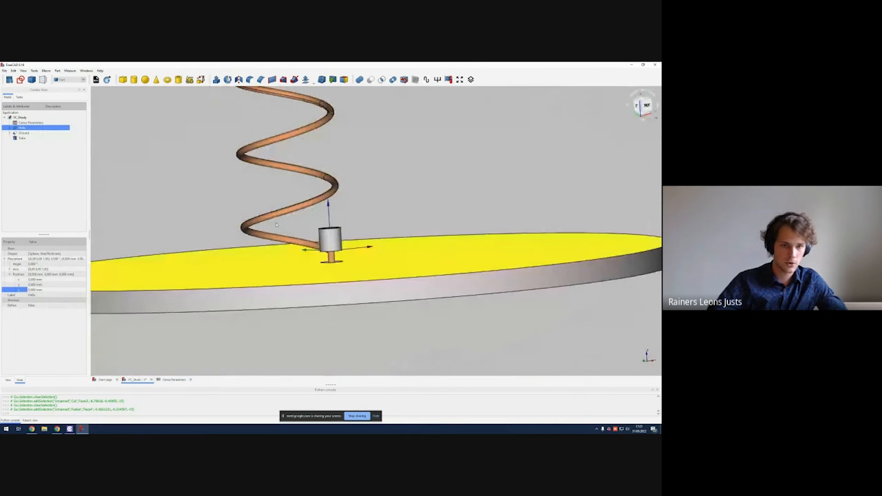
Step: Copy the Ground's z position expression and apply the same expression to the Tube's z position
left_click(30, 134)
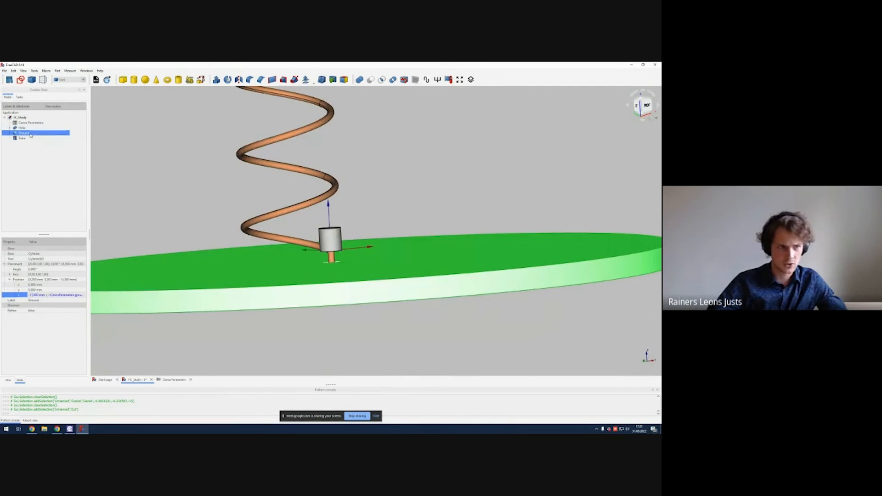
left_click(58, 297)
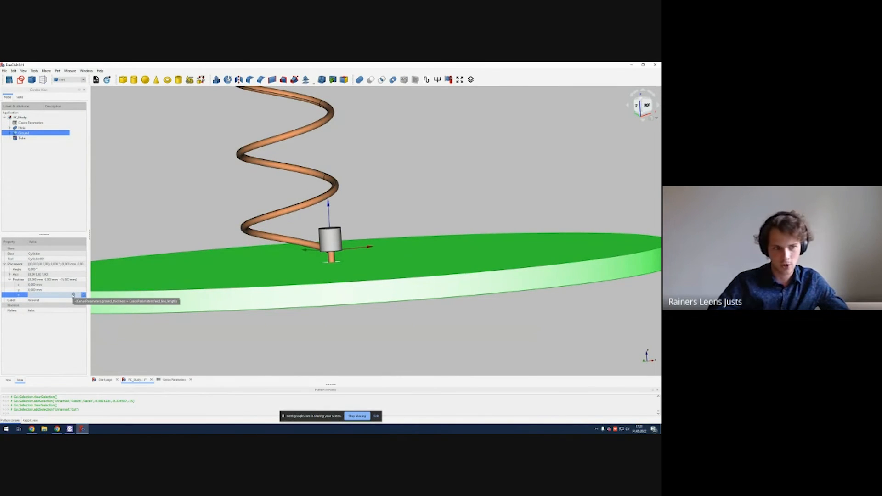
left_click(73, 294)
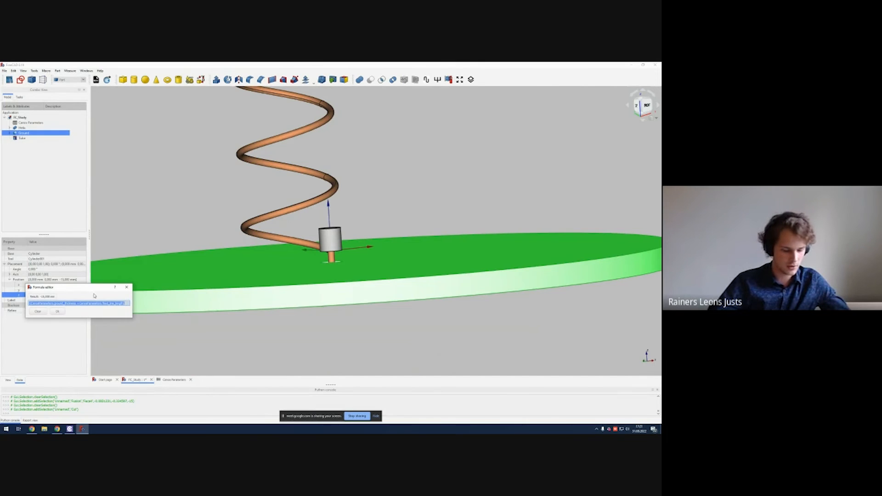
left_click(58, 311)
left_click(35, 139)
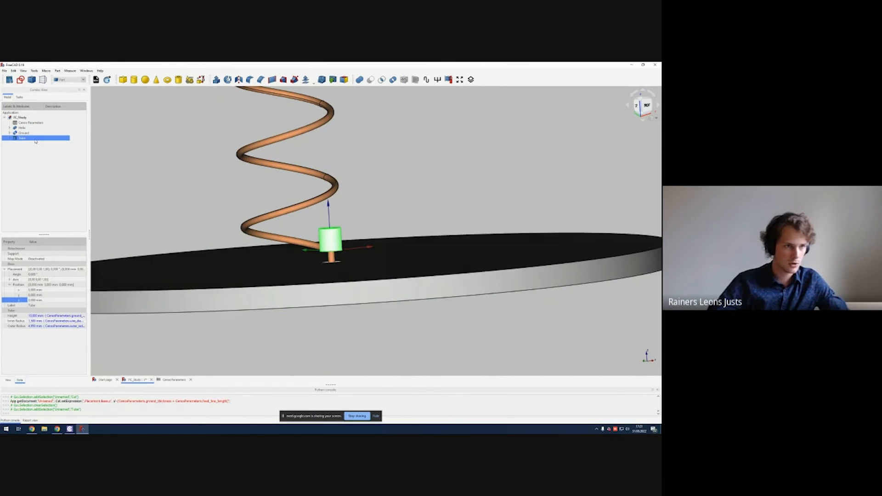
left_click(56, 300)
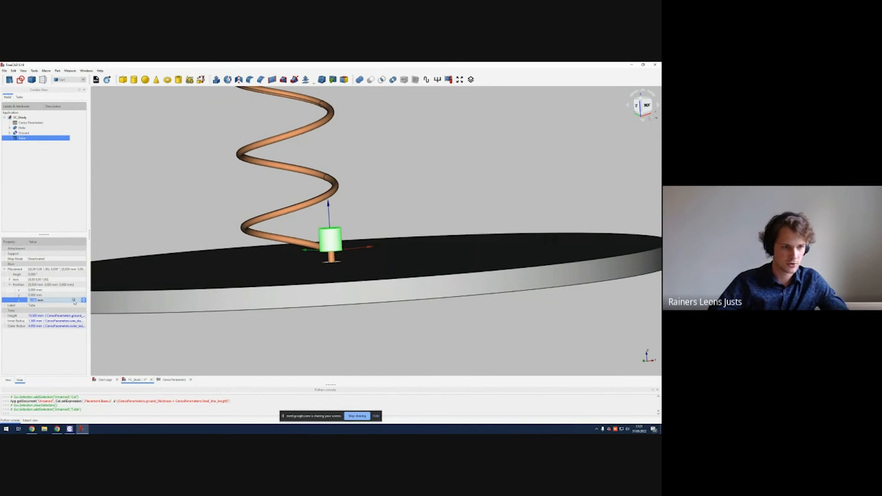
left_click(74, 300)
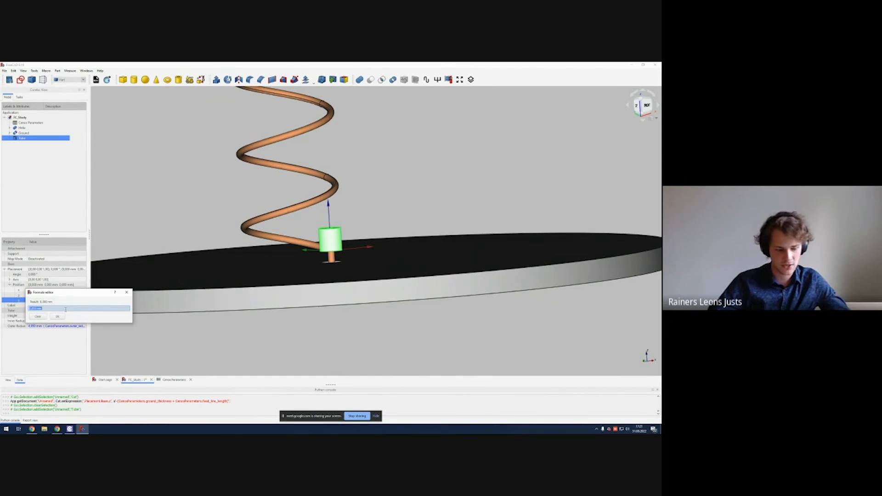
type("-(CenosParameters.ground_thickness + CenosParameters.feed_line_length)")
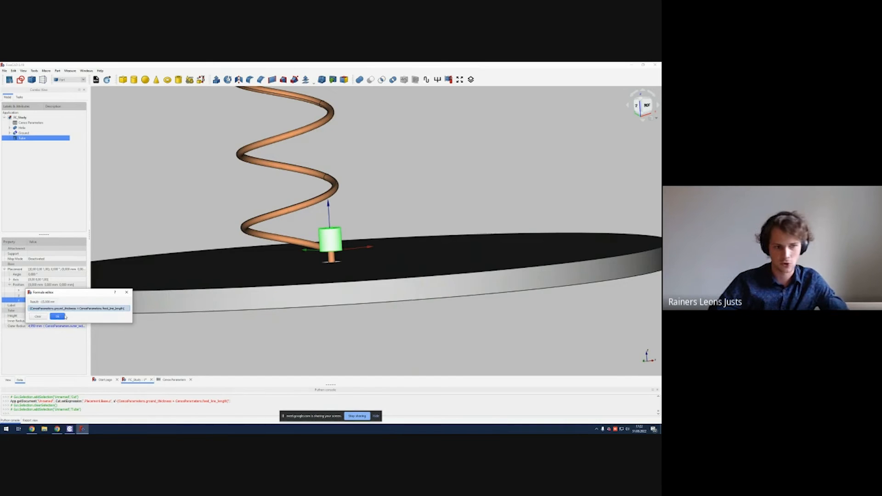
left_click(57, 317)
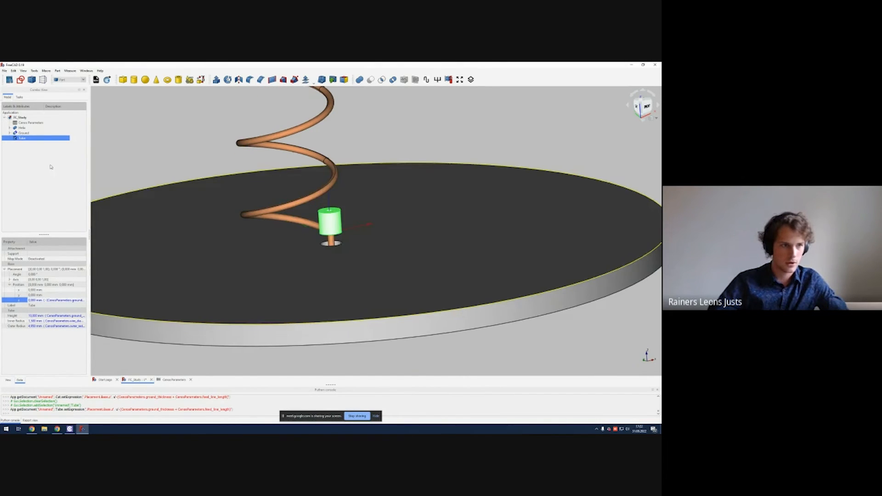
Step: Recompute the Ground object
left_click(23, 133, "ctrl")
right_click(19, 133)
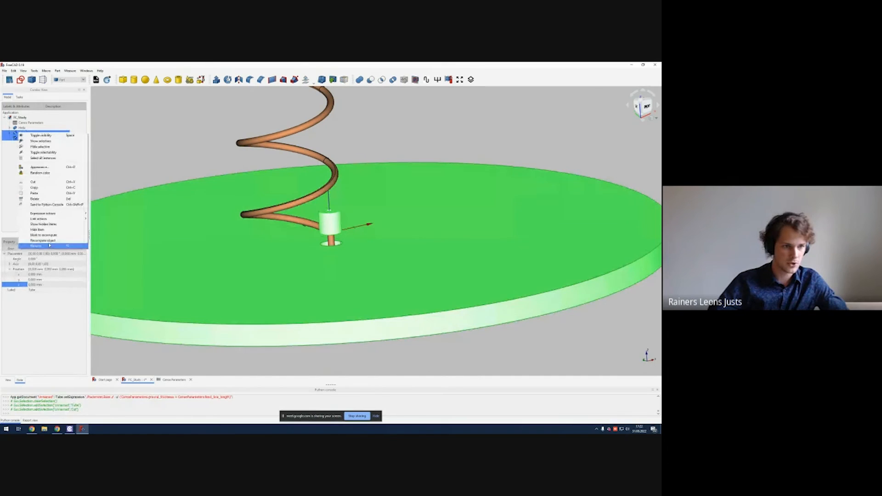
left_click(49, 241)
Step: Orbit and zoom around the helix, tube and ground plane to check their alignment
middle_click_drag(360, 237, 367, 197)
left_click(468, 302)
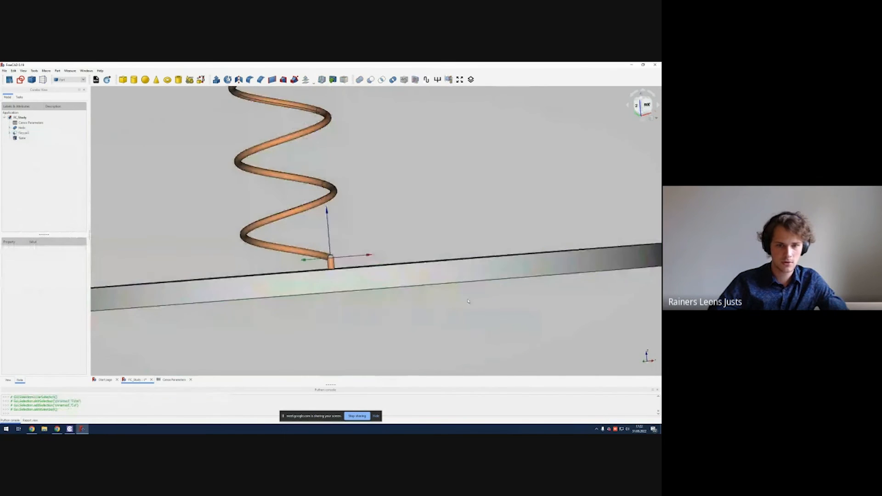
scroll(458, 251, "down", 6)
middle_click_drag(451, 241, 294, 264)
scroll(360, 232, "up", 4)
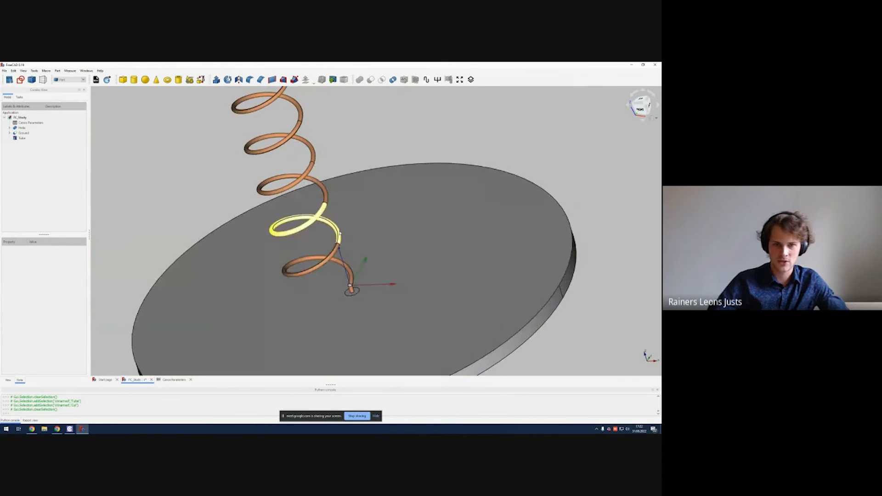
mouse_move(346, 239)
middle_mouse_down()
mouse_move(331, 195)
mouse_move(339, 220)
mouse_move(354, 199)
mouse_move(348, 200)
mouse_move(355, 230)
middle_mouse_up()
scroll(355, 199, "down", 2)
middle_click_drag(355, 229, 363, 191)
middle_click_drag(275, 192, 278, 213)
Step: Select the Helix, Ground and Tube and send their geometry to CENOS
left_click_drag(31, 164, 22, 131)
left_click(27, 156)
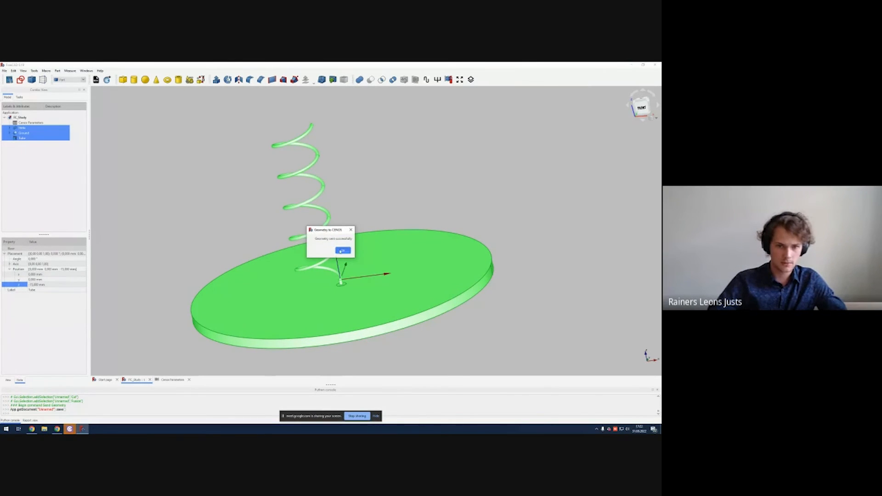
Step: Dismiss the send confirmation and choose the Wire Antenna application for the imported geometry in CENOS
left_click(342, 251)
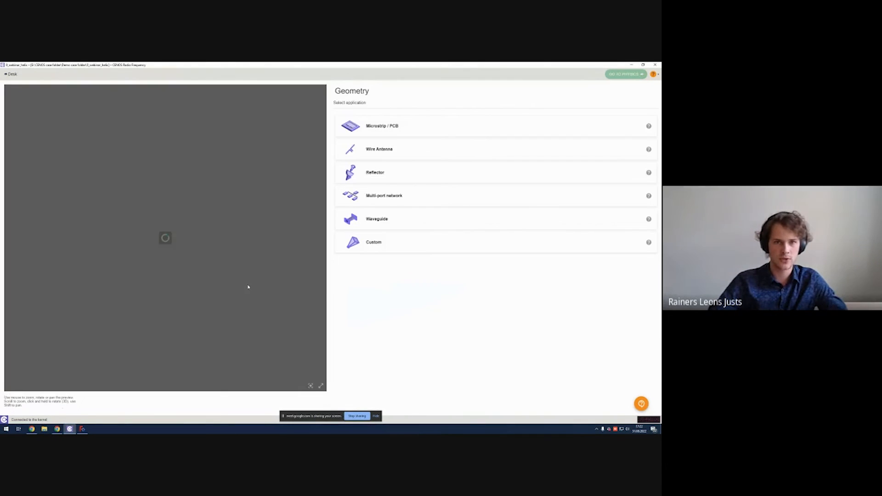
left_click_drag(245, 286, 182, 255)
scroll(182, 255, "up", 3)
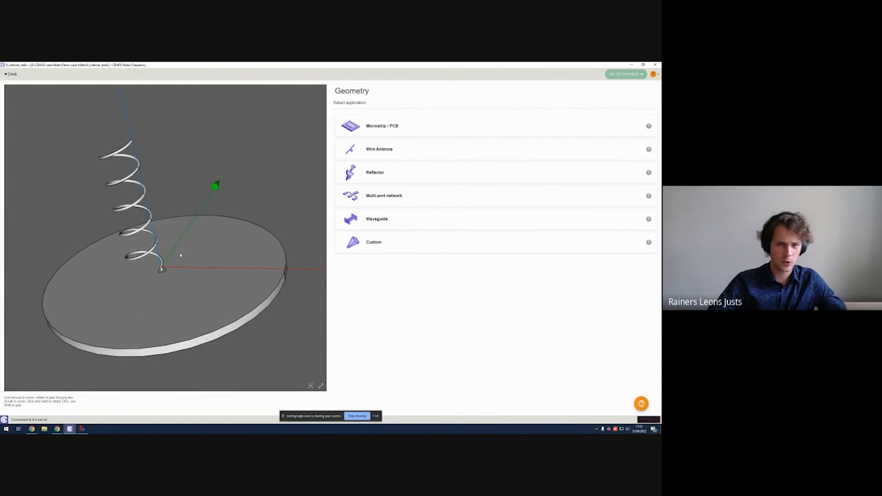
left_click(380, 150)
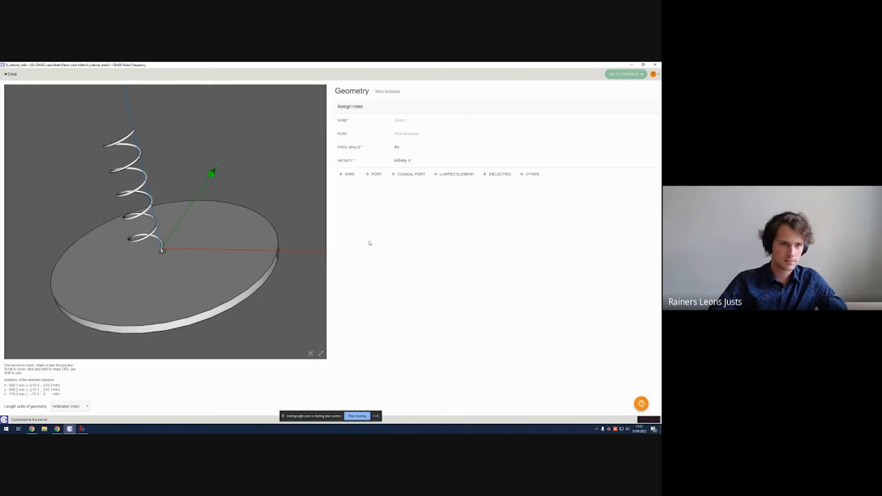
Step: Assign the helix solid the Wire role
left_click(400, 120)
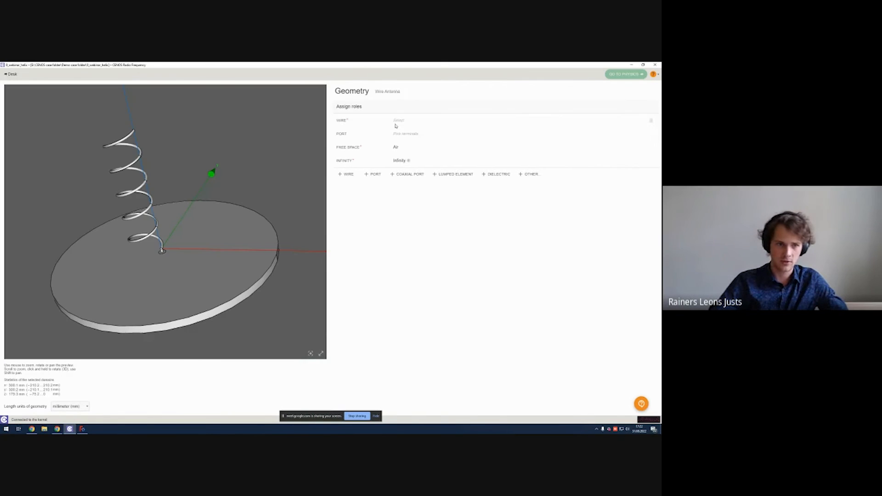
left_click(141, 163)
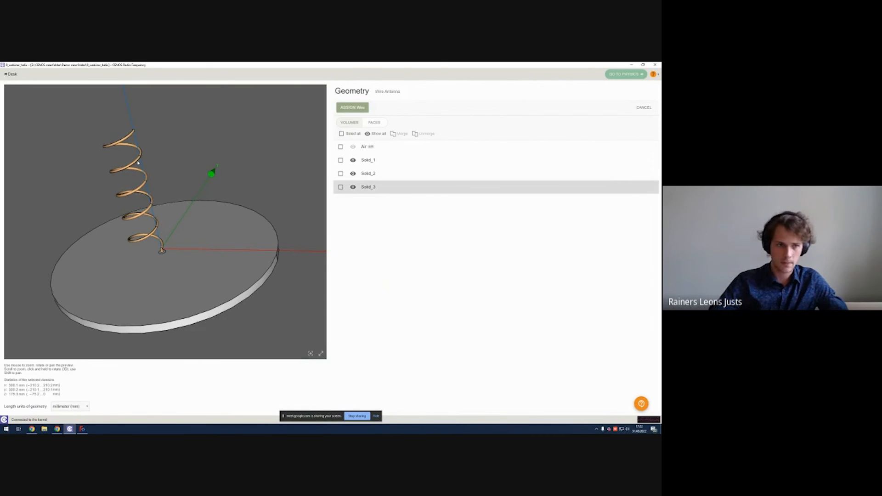
scroll(158, 201, "up", 3)
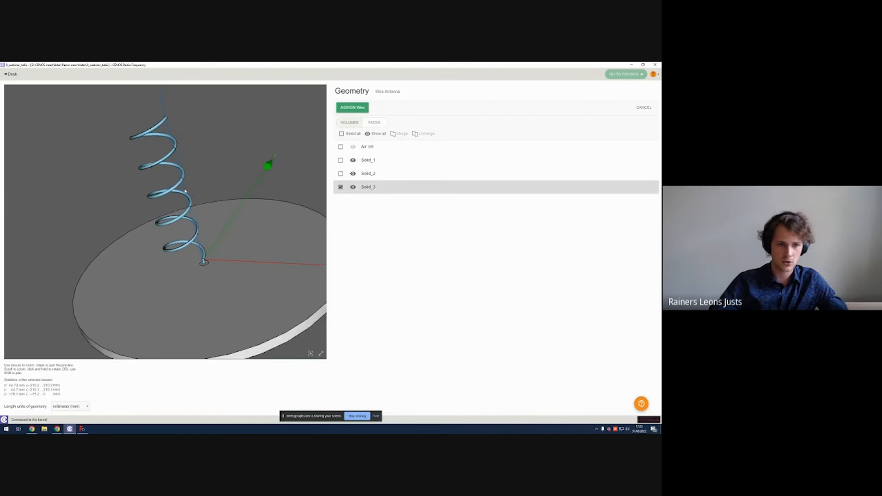
left_click(353, 107)
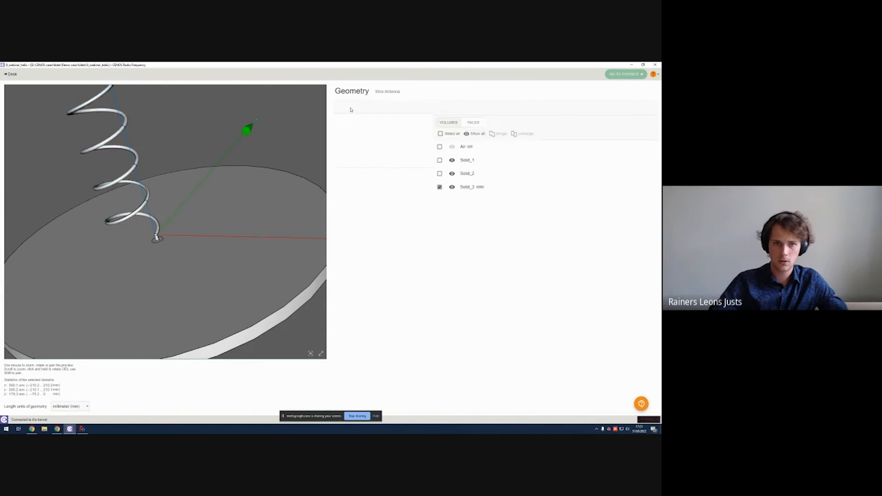
scroll(224, 171, "down", 2)
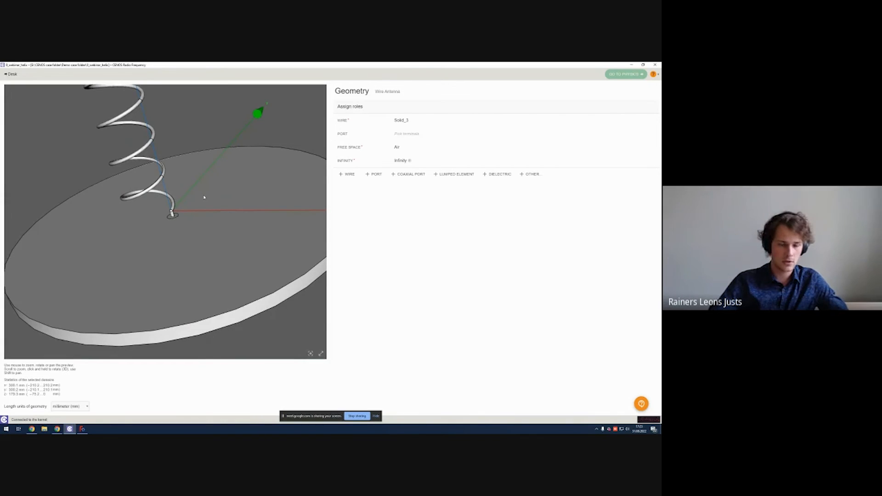
left_click_drag(204, 197, 216, 212)
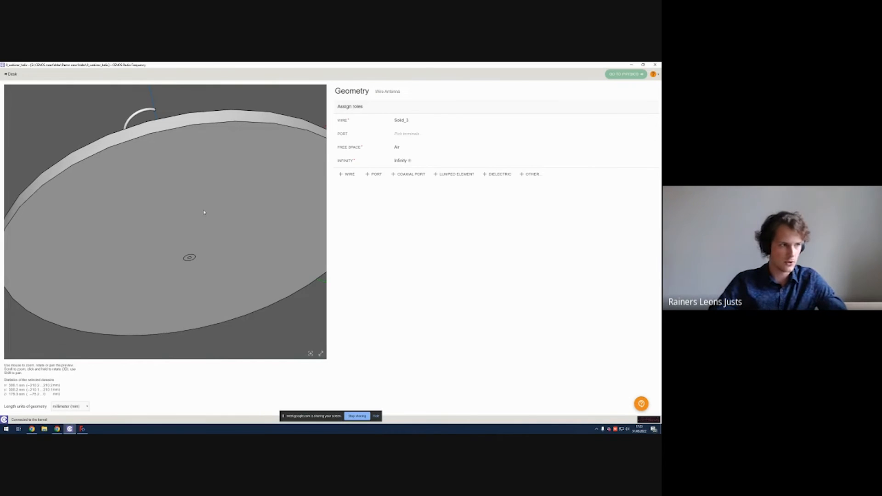
left_click_drag(258, 204, 212, 216)
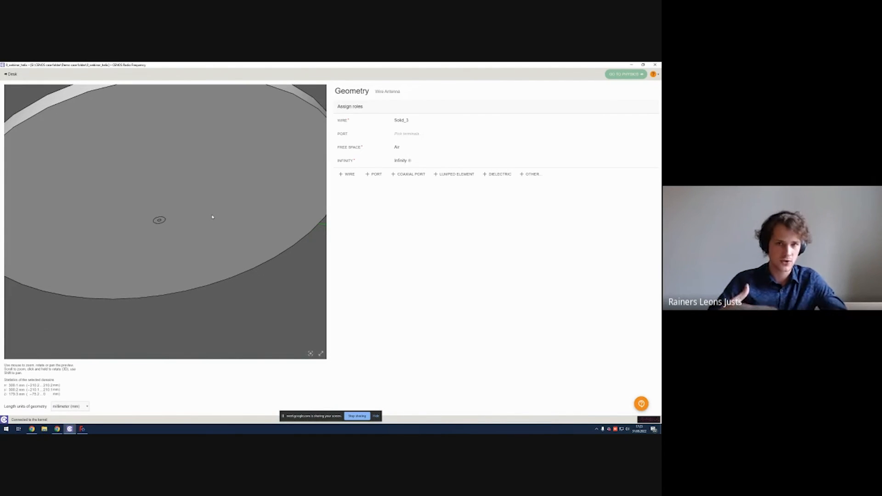
left_click_drag(267, 210, 269, 197)
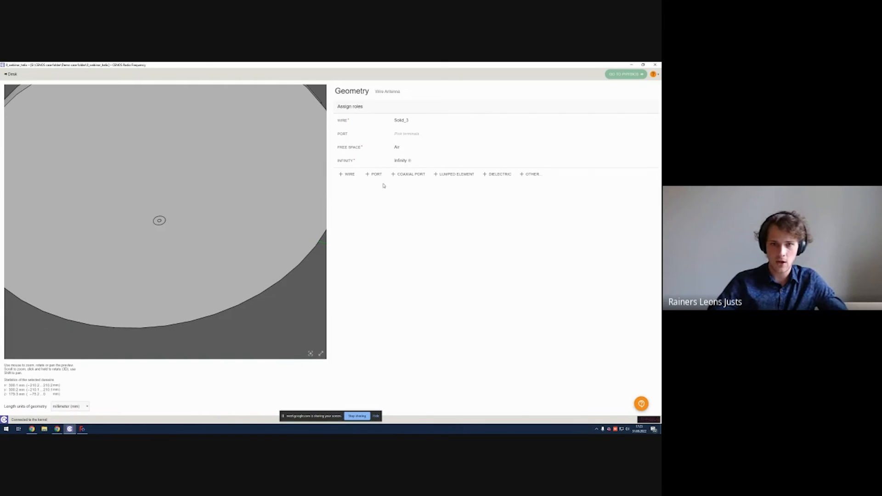
left_click(403, 177)
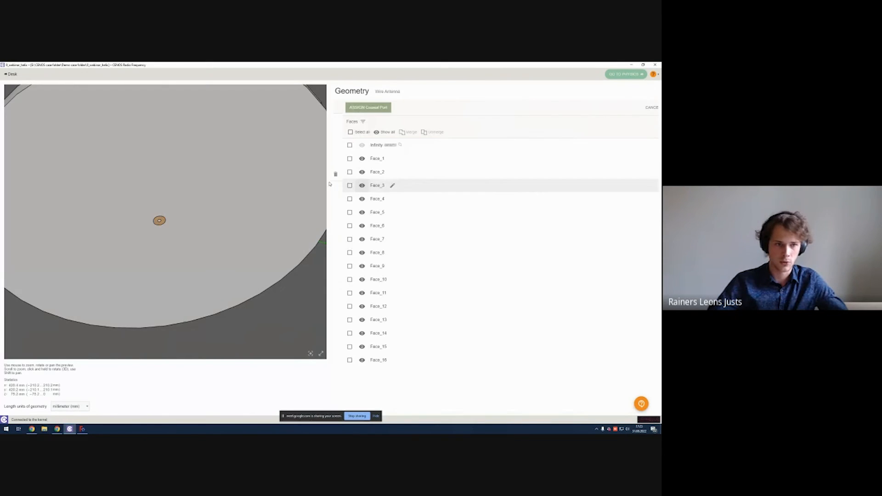
left_click_drag(197, 185, 216, 294)
left_click(648, 110)
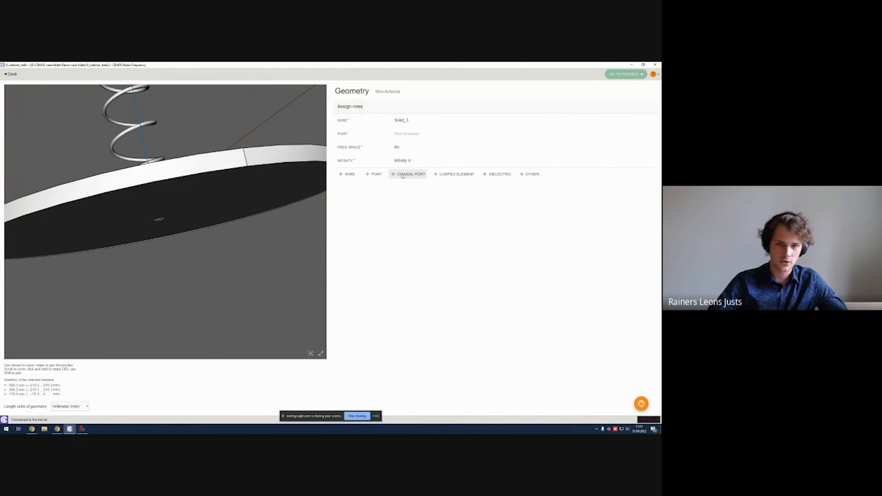
Step: Assign the annular face at the feed tube's end, under the ground plane, as the coaxial port
left_click(406, 176)
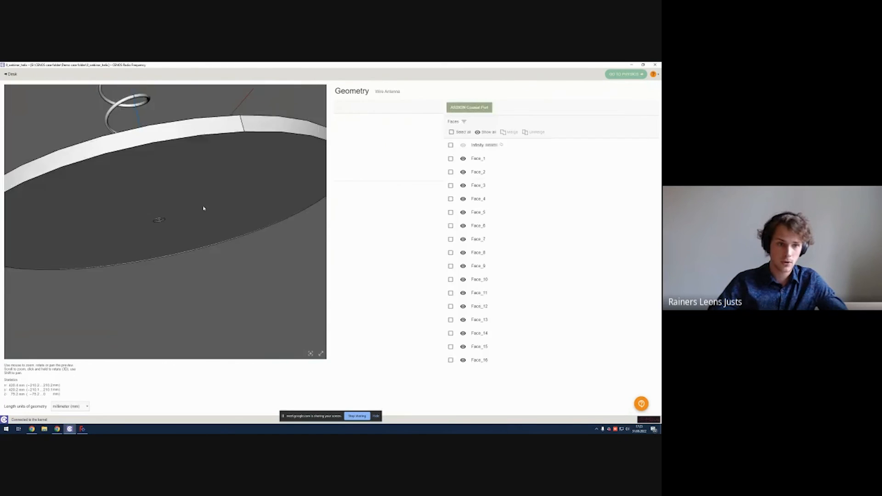
scroll(161, 220, "up", 5)
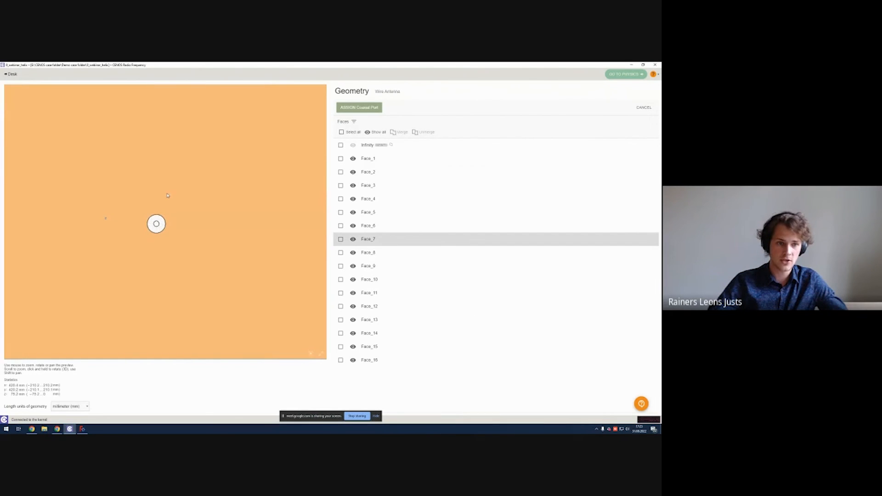
left_click(160, 220)
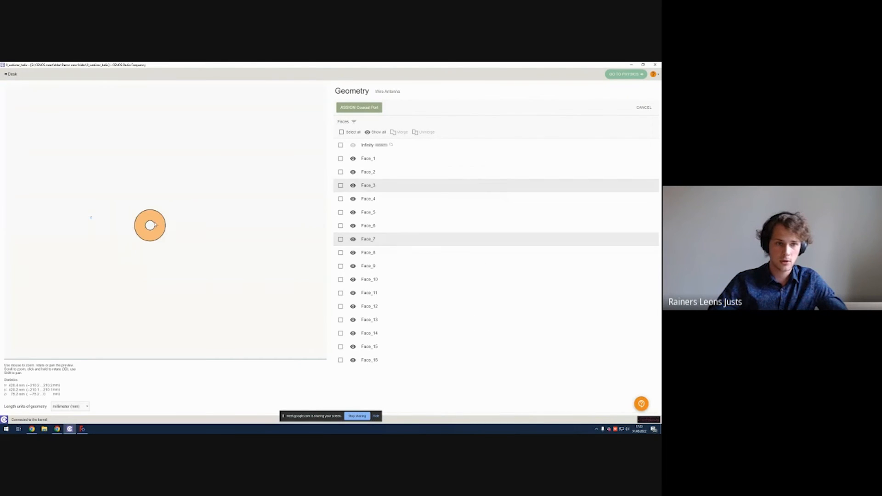
left_click_drag(224, 187, 246, 202)
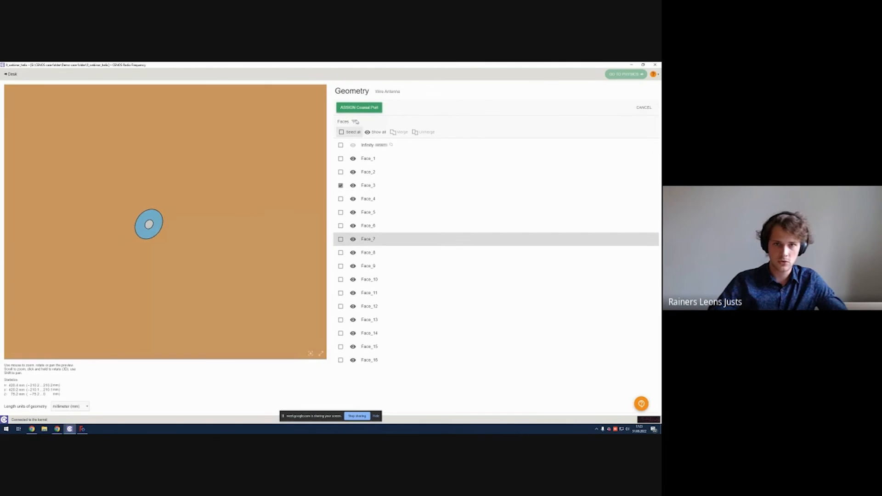
left_click(359, 109)
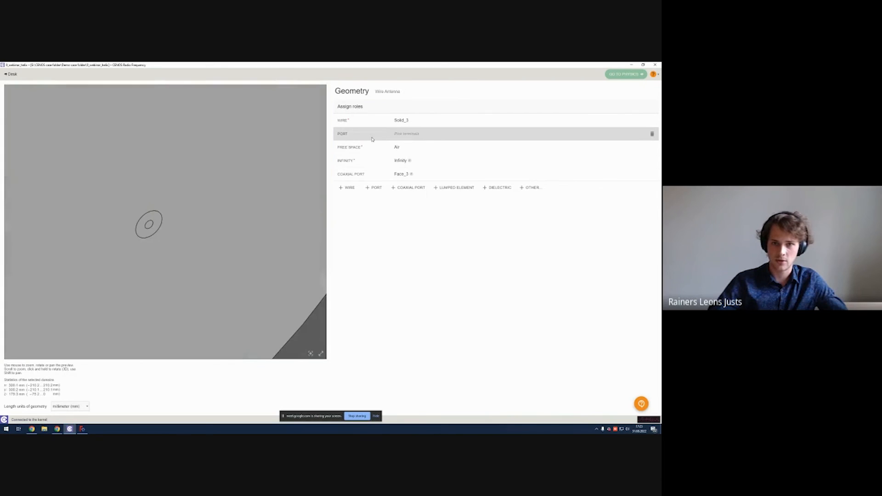
Step: Remove the empty Port role from the role assignments
left_click(653, 134)
scroll(140, 166, "up", 8)
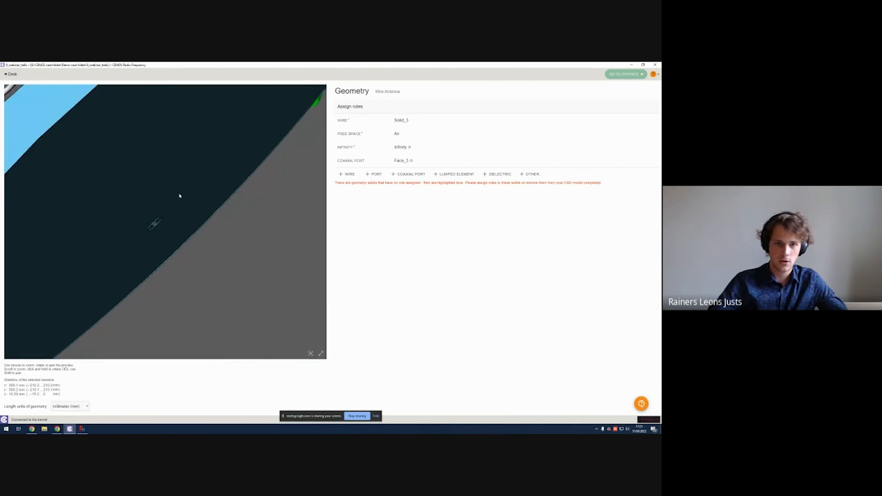
scroll(200, 167, "down", 5)
left_click_drag(229, 149, 317, 161)
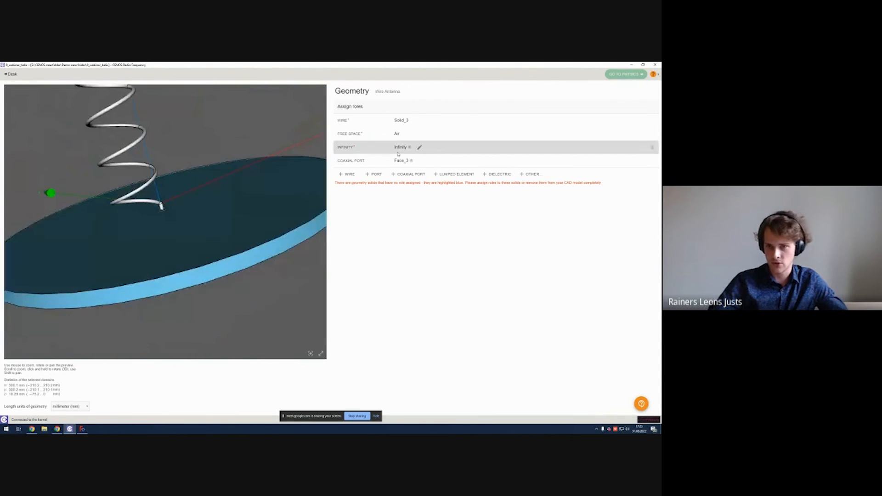
Step: Assign the coaxial feed tube's solid as a dielectric
left_click(497, 174)
left_click_drag(230, 250, 161, 213)
scroll(161, 212, "up", 5)
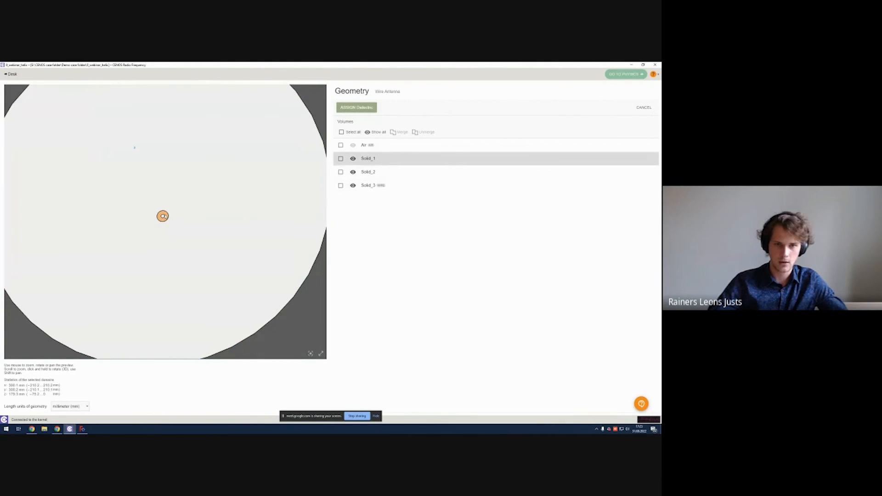
left_click(163, 216)
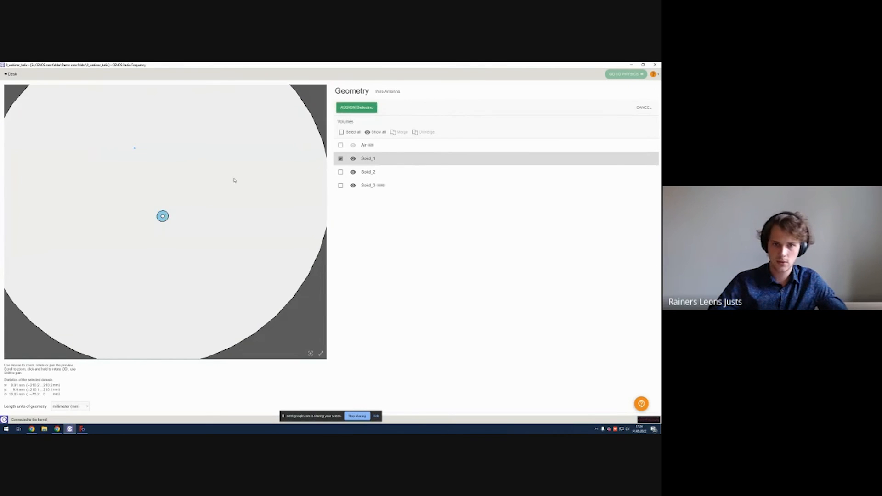
key("Return")
left_click_drag(258, 181, 297, 244)
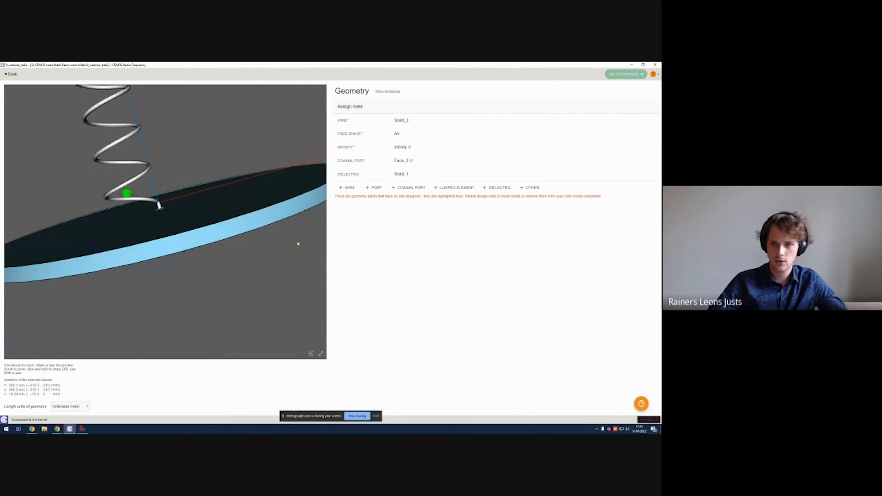
Step: Add a Ground role and assign the ground plane solid to it
left_click(533, 187)
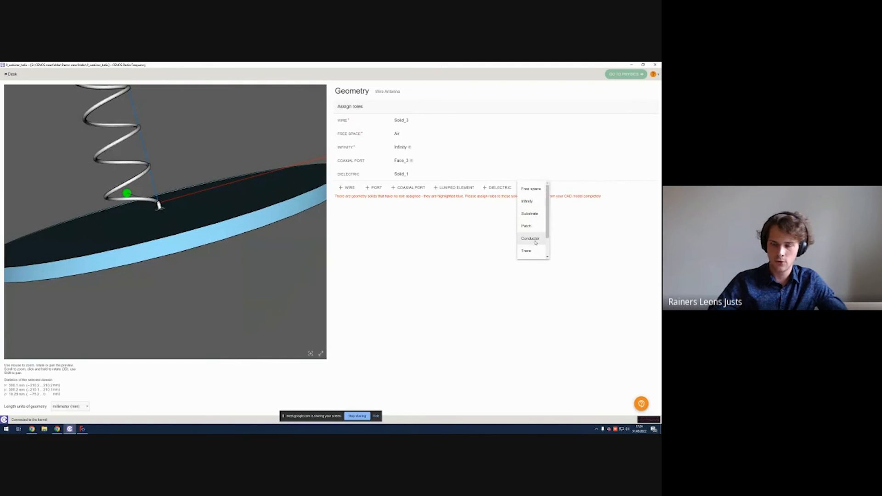
scroll(534, 243, "down", 3)
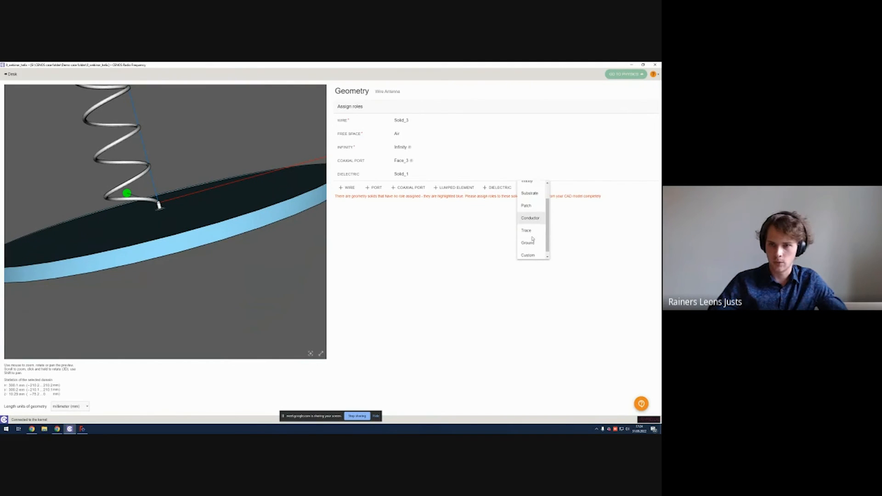
left_click(532, 239)
left_click_drag(317, 206, 264, 232)
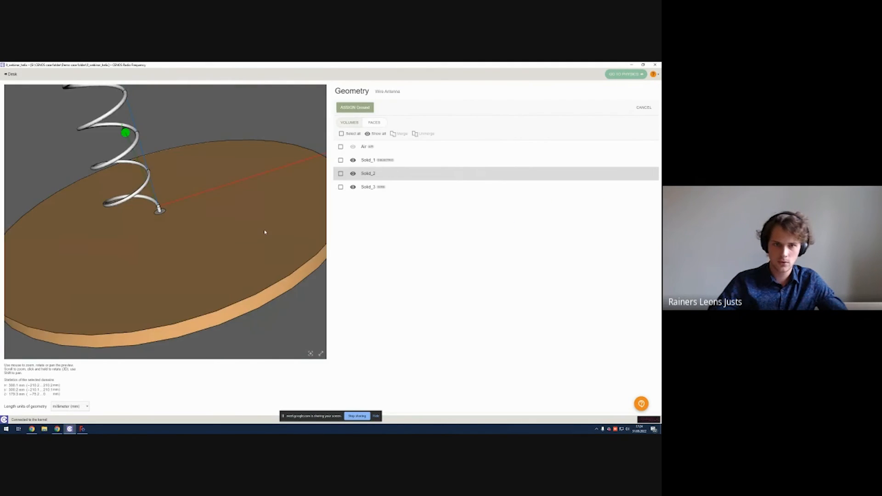
left_click(233, 211)
left_click(363, 108)
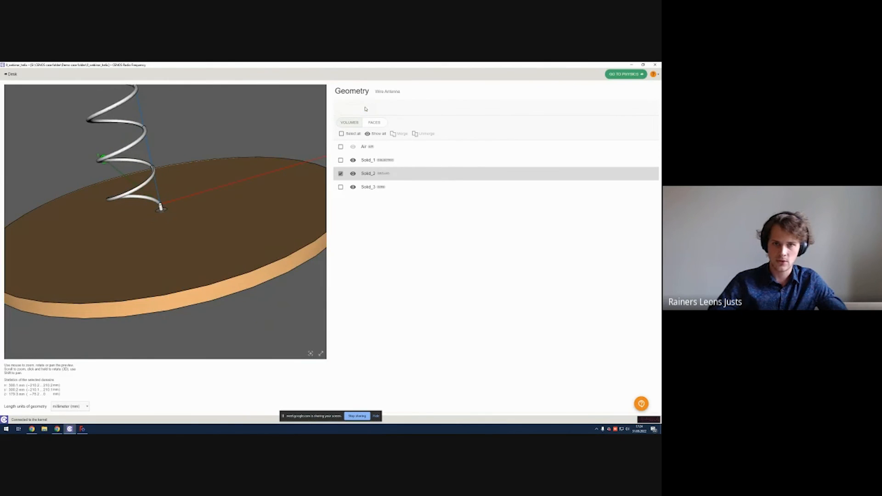
left_click_drag(162, 181, 169, 197)
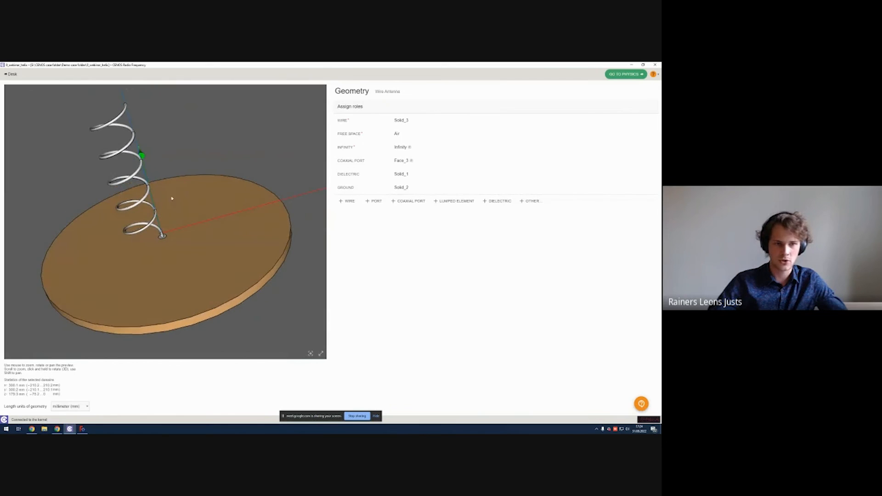
left_click_drag(236, 148, 251, 192)
left_click_drag(289, 155, 301, 152)
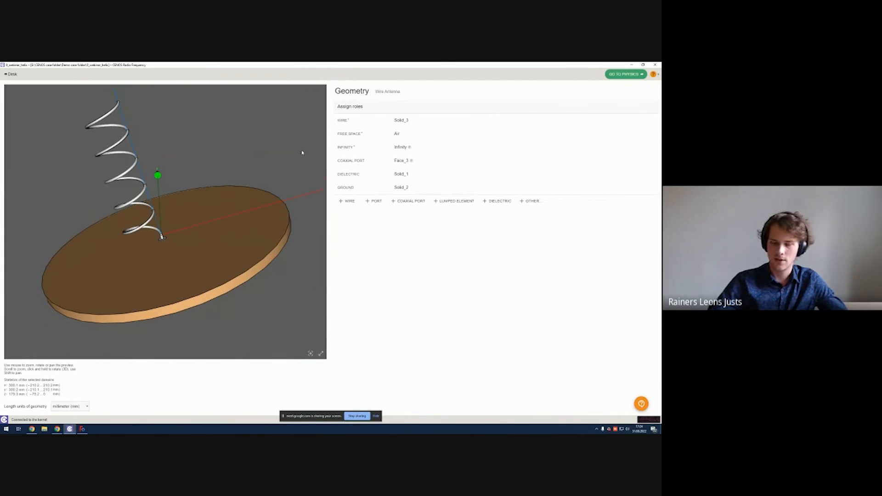
Step: Proceed to the physics setup and switch the frequency mode to Multiple Frequencies
left_click(613, 74)
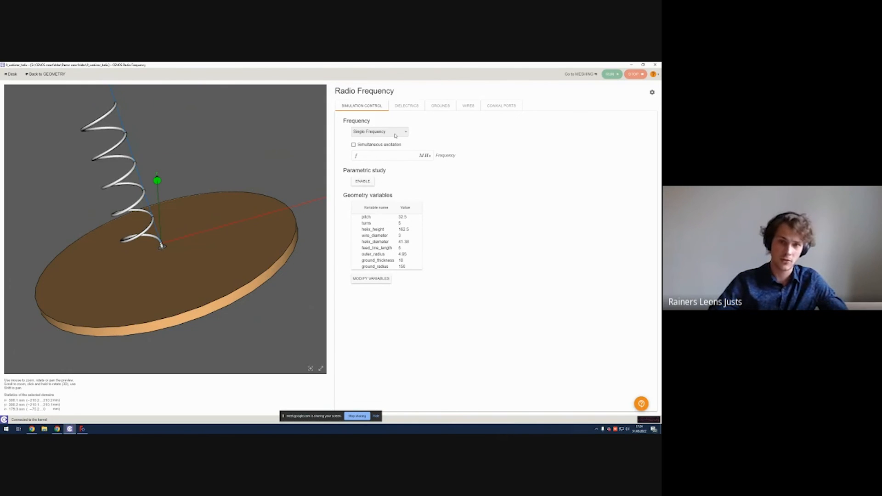
left_click(394, 133)
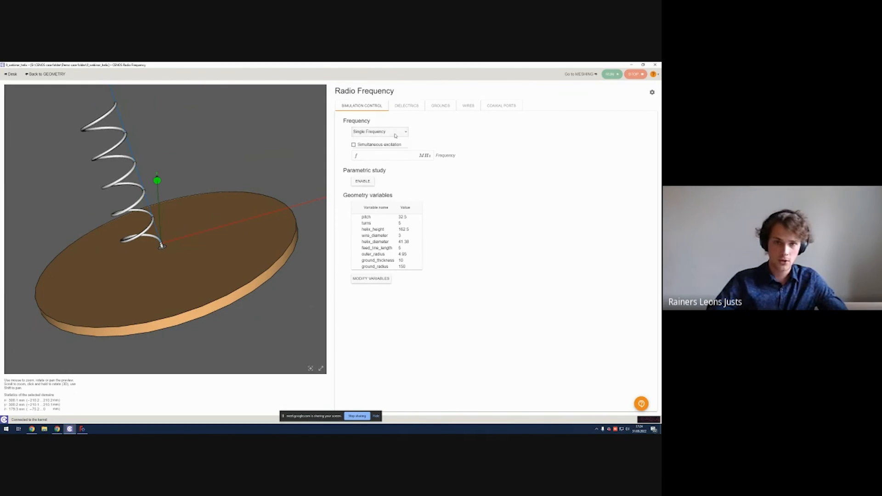
left_click(388, 145)
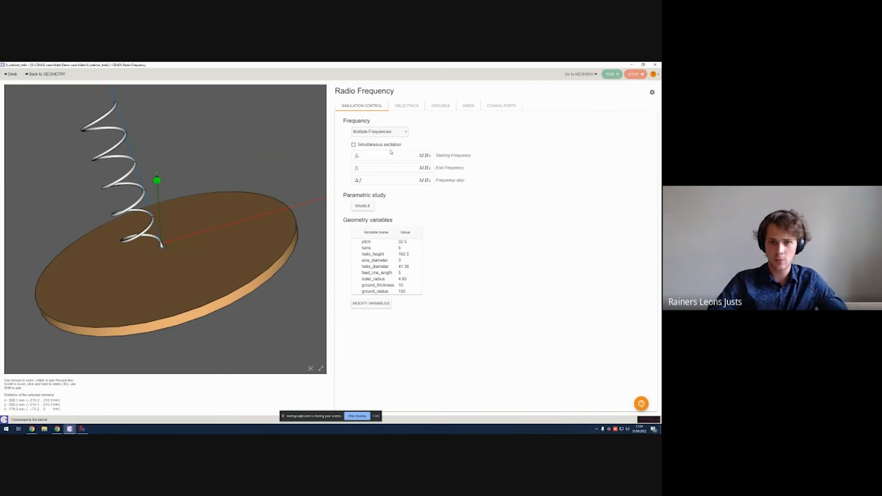
Step: Set the frequency sweep to start at 2250 MHz, end at 2350 MHz, with a 50 MHz step
left_click(386, 157)
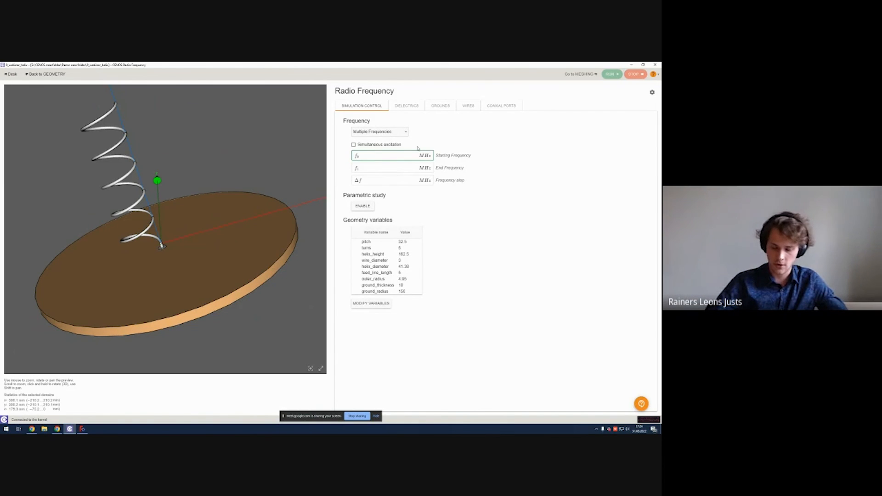
type("2250")
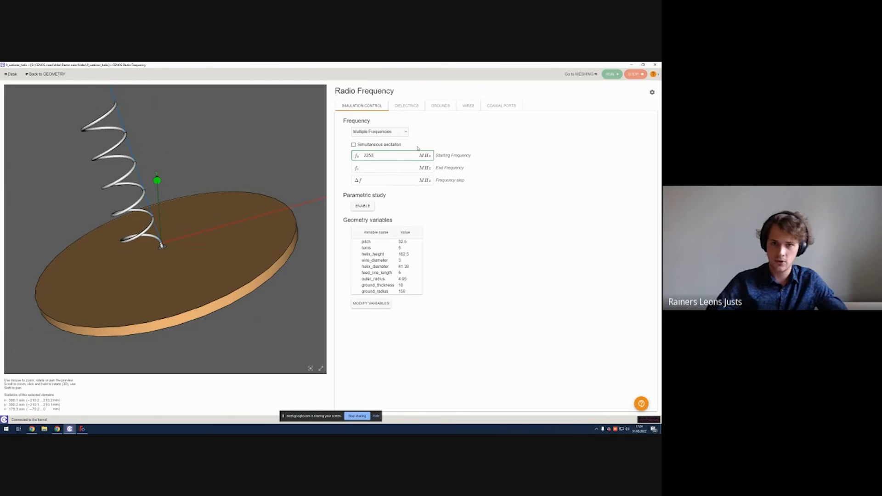
left_click(382, 168)
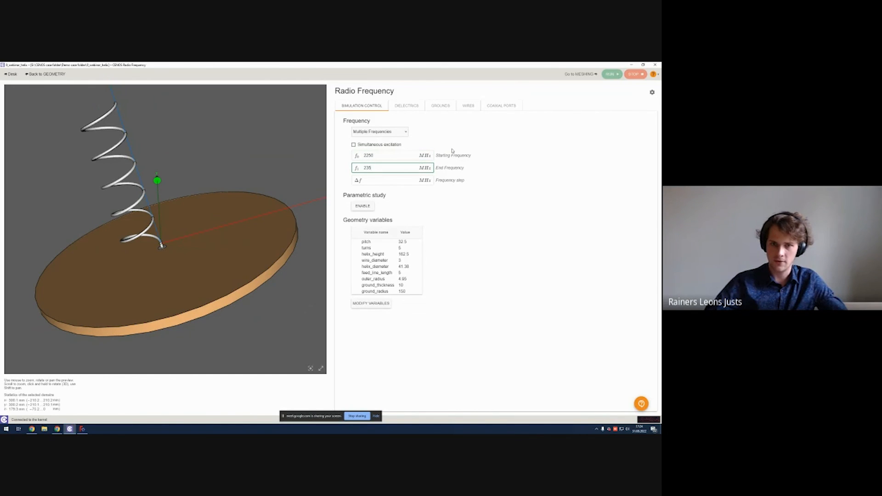
left_click(387, 180)
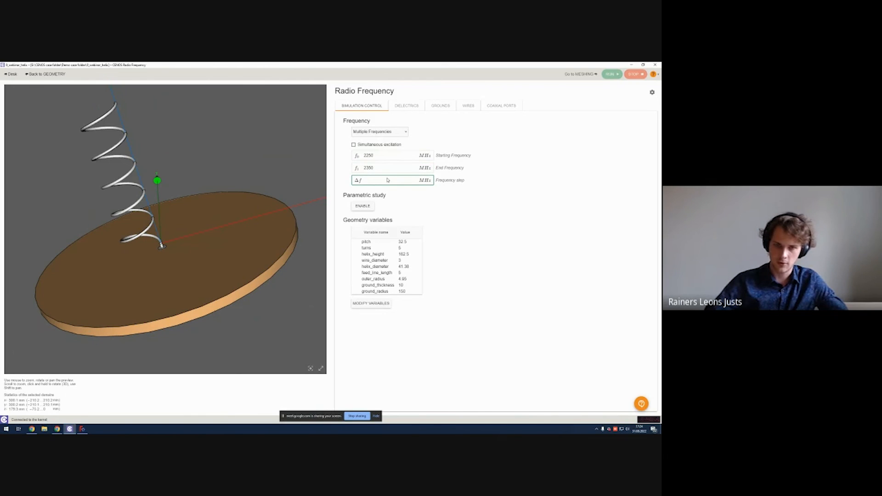
type("50")
left_click(490, 212)
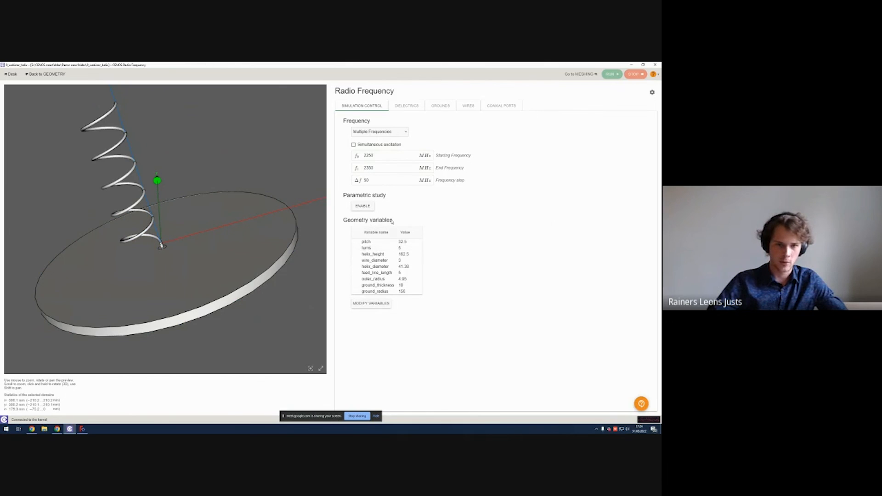
Step: Assign the PTFE / Teflon material from the material library to the dielectric solid
left_click_drag(295, 239, 236, 230)
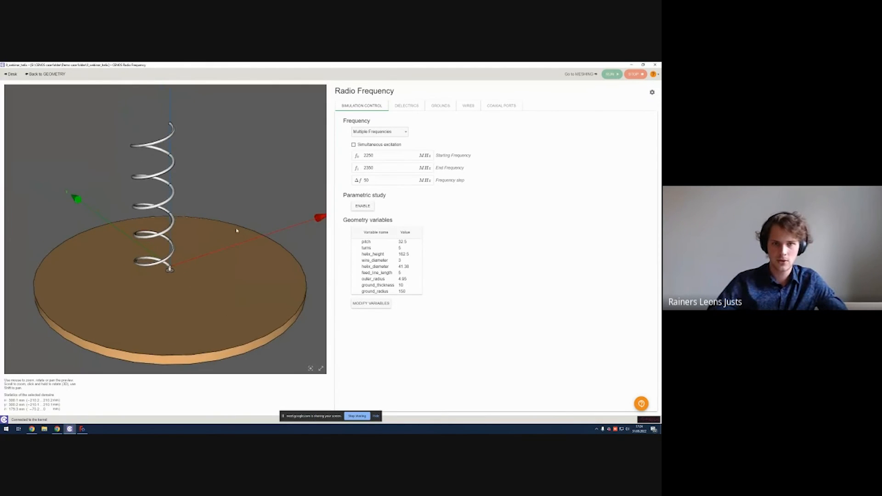
left_click_drag(232, 191, 212, 204)
left_click_drag(201, 241, 187, 222, "shift")
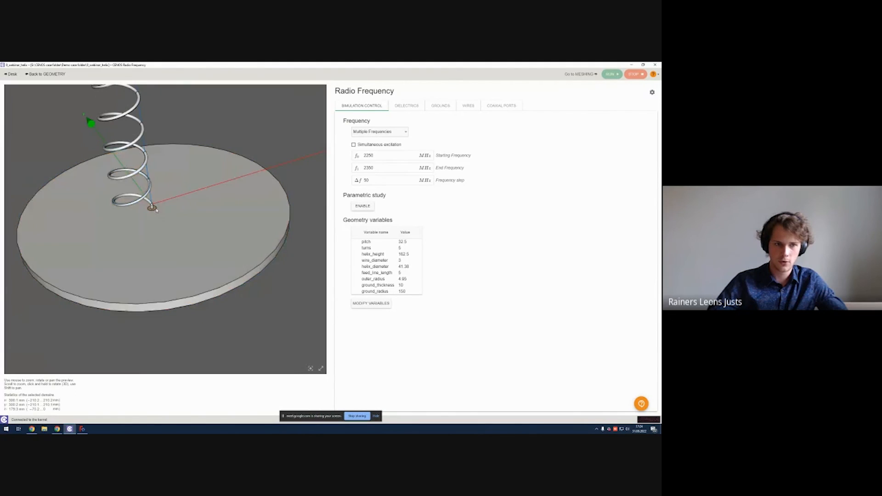
scroll(150, 197, "up", 5)
scroll(148, 191, "up", 1)
scroll(148, 190, "down", 6)
scroll(157, 178, "up", 3)
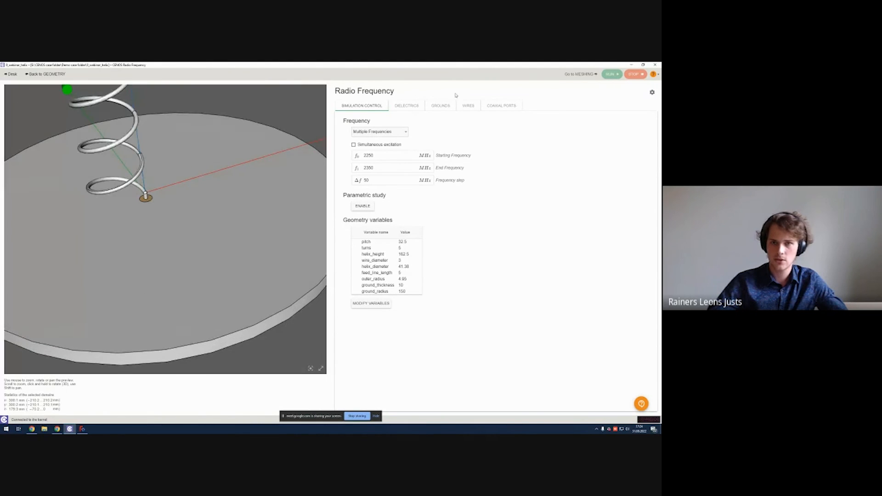
left_click(407, 107)
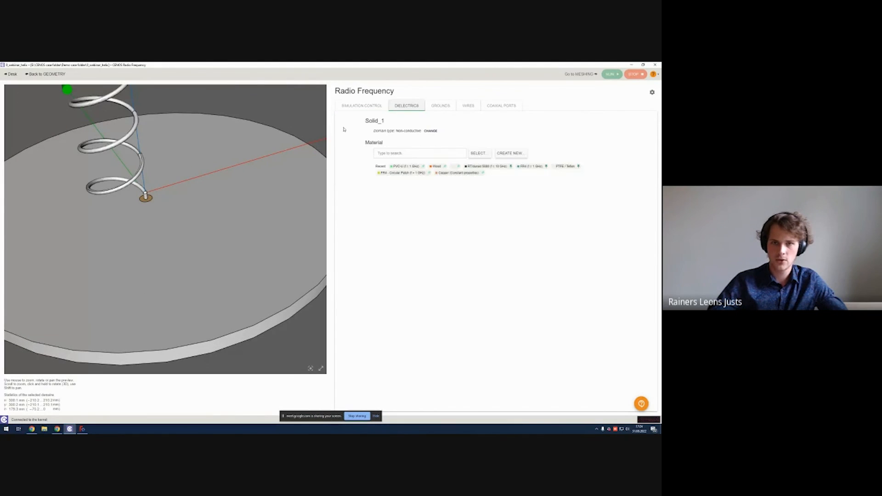
left_click(456, 153)
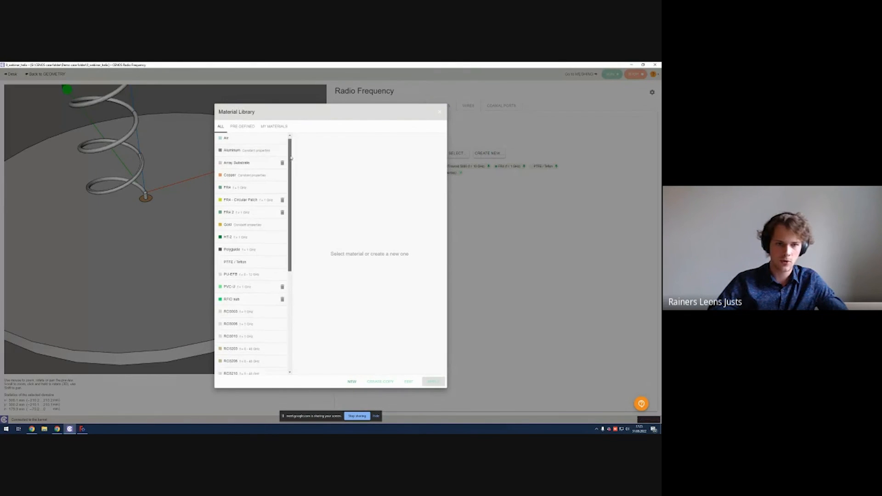
mouse_move(290, 150)
left_mouse_down()
mouse_move(291, 187)
mouse_move(292, 155)
left_mouse_up()
left_click(248, 257)
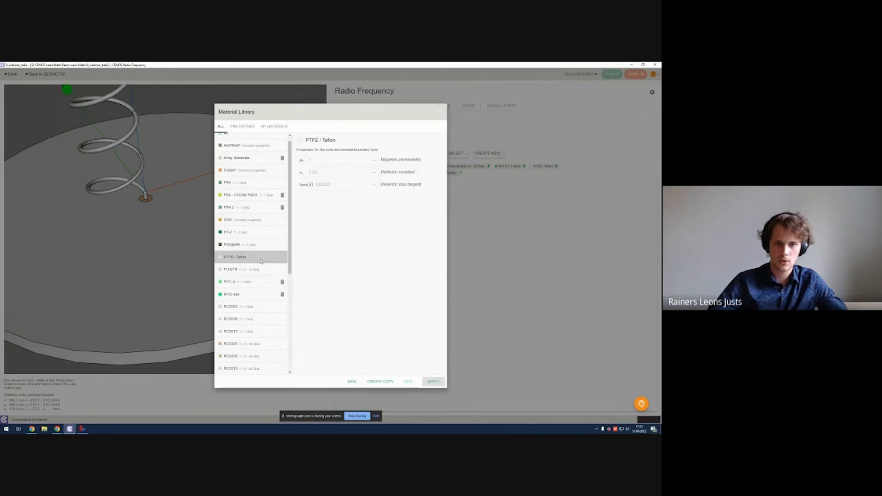
left_click(432, 381)
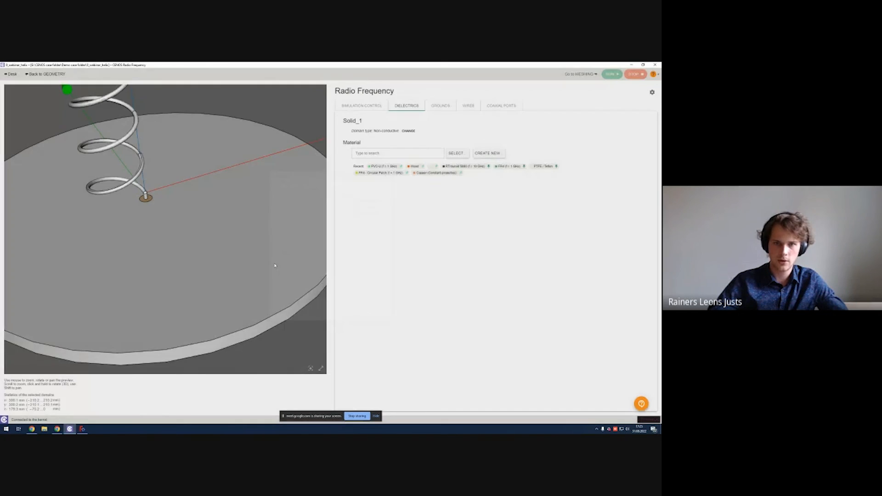
Step: Review the settings on the grounds, wires and coaxial ports sections in turn
left_click_drag(254, 243, 235, 211)
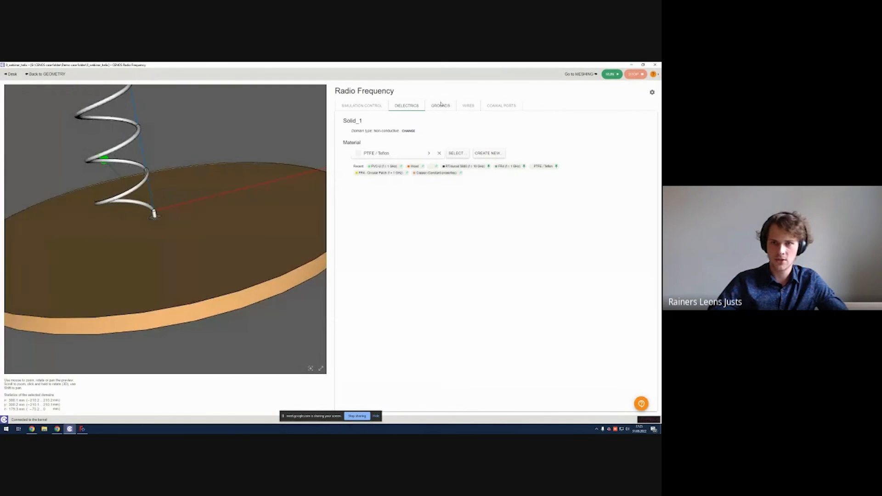
left_click(443, 106)
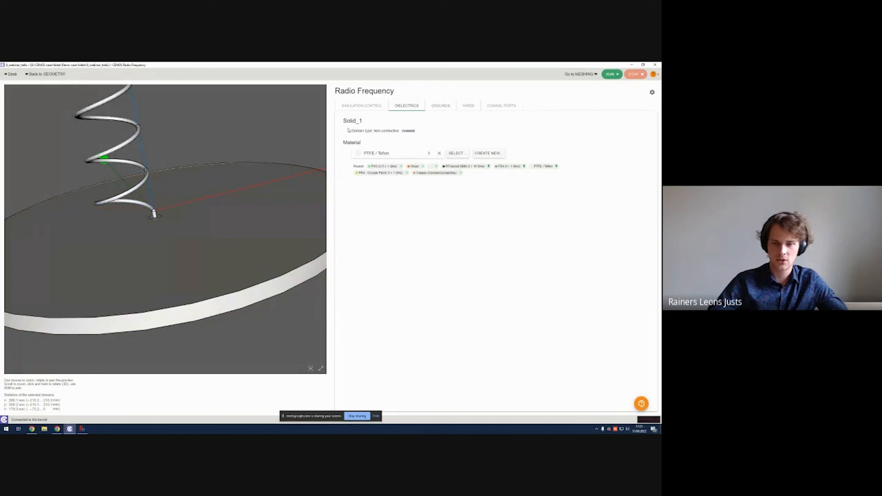
left_click(468, 106)
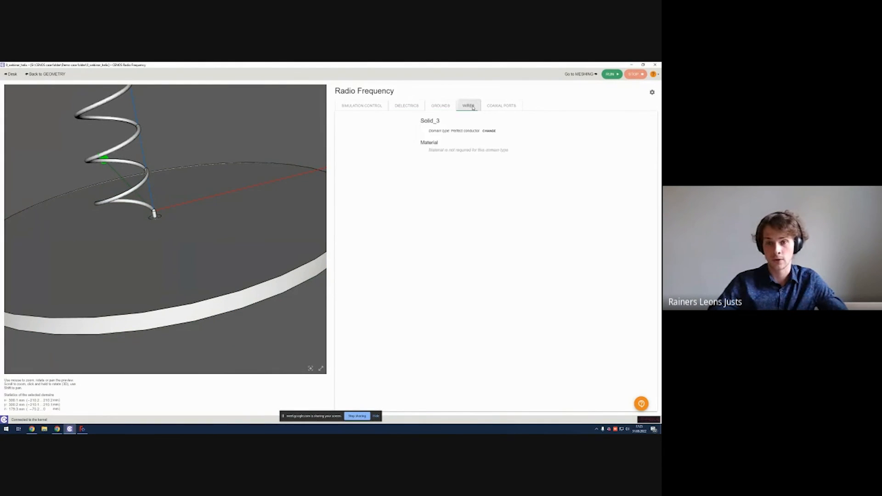
left_click(502, 106)
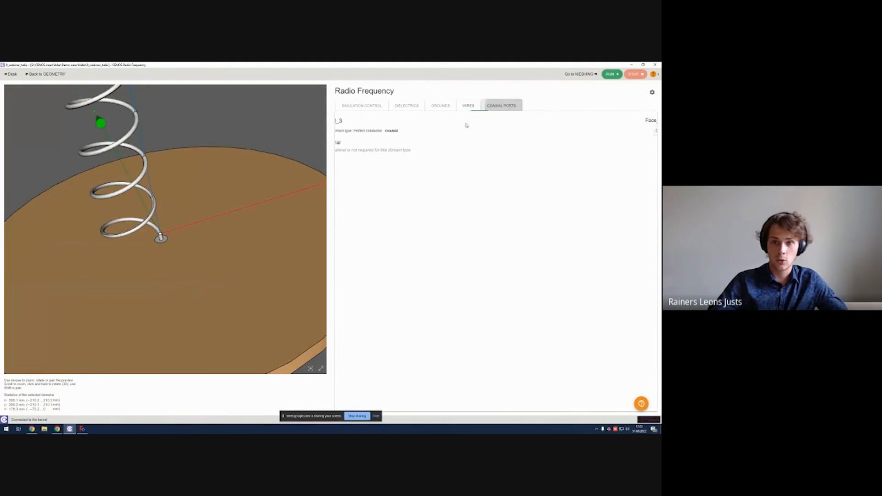
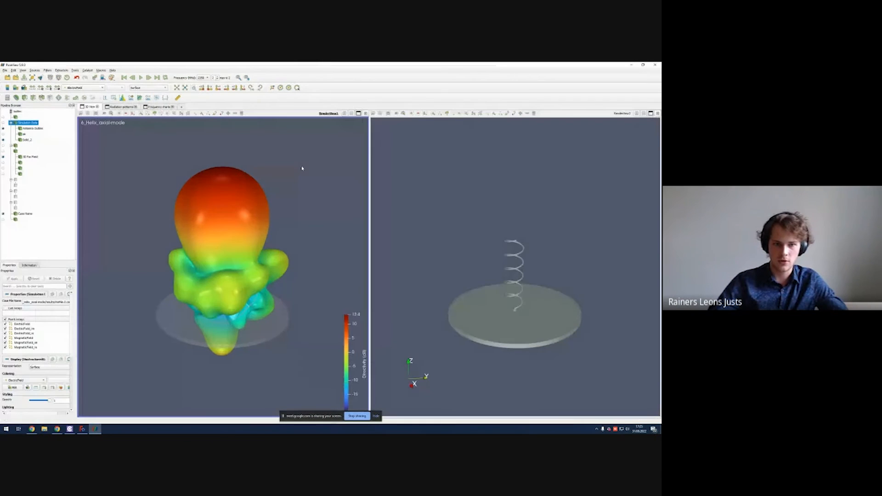
Step: Bring up the results viewer and display the directivity array on the 3D far-field radiation pattern
left_click_drag(302, 168, 240, 234)
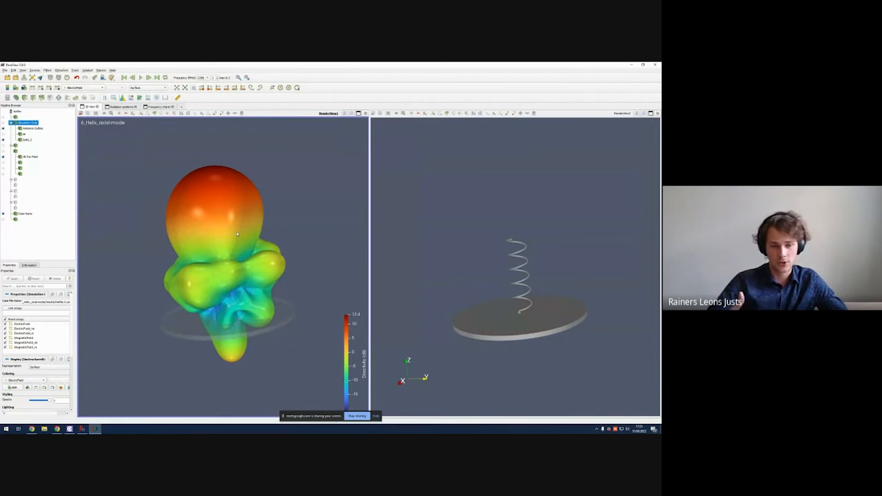
left_click_drag(241, 229, 250, 243)
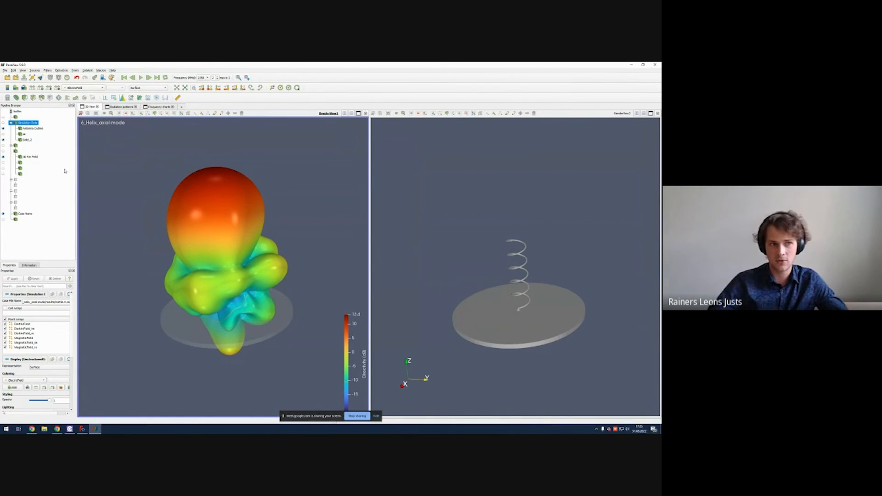
left_click(16, 151)
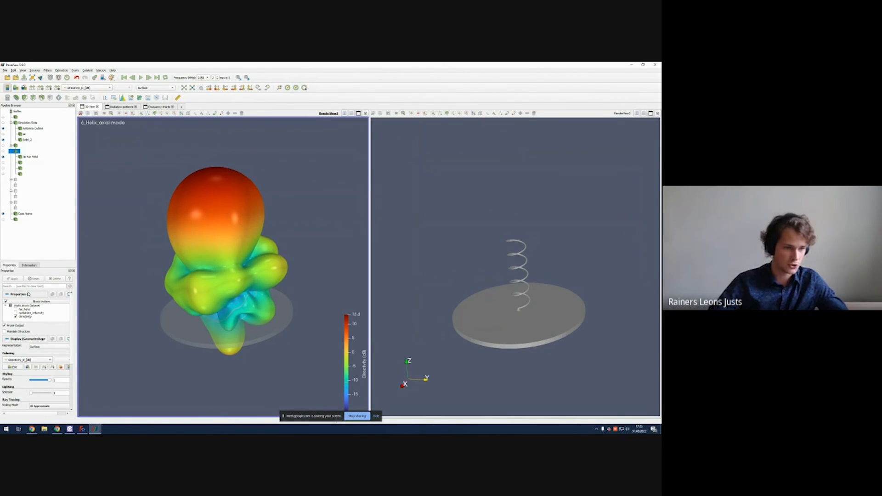
left_click(16, 317)
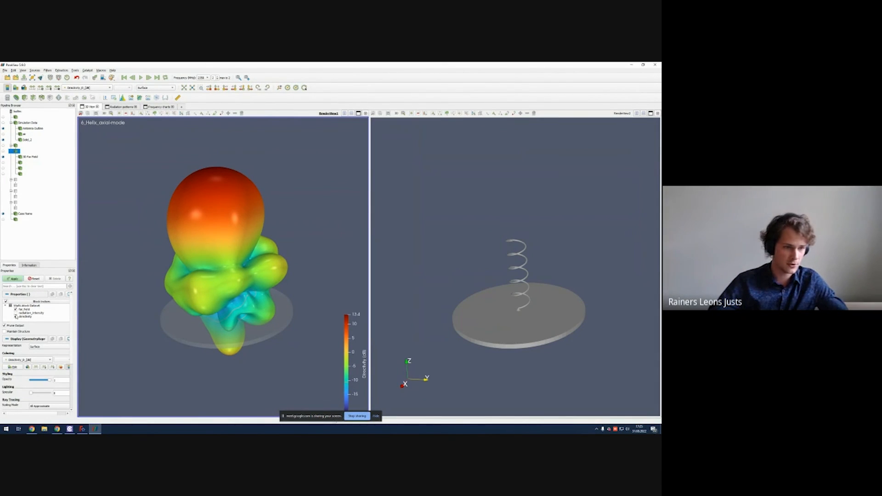
left_click(13, 278)
Step: Inspect the 3D directivity pattern from several angles along with the radiation pattern plots and frequency charts
mouse_move(241, 246)
left_mouse_down()
mouse_move(242, 238)
mouse_move(228, 254)
left_mouse_up()
scroll(236, 264, "up", 4)
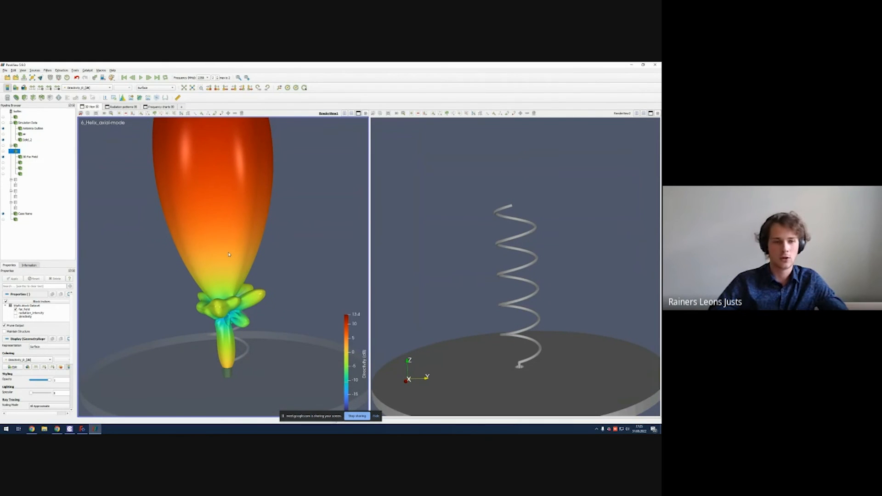
scroll(234, 261, "down", 4)
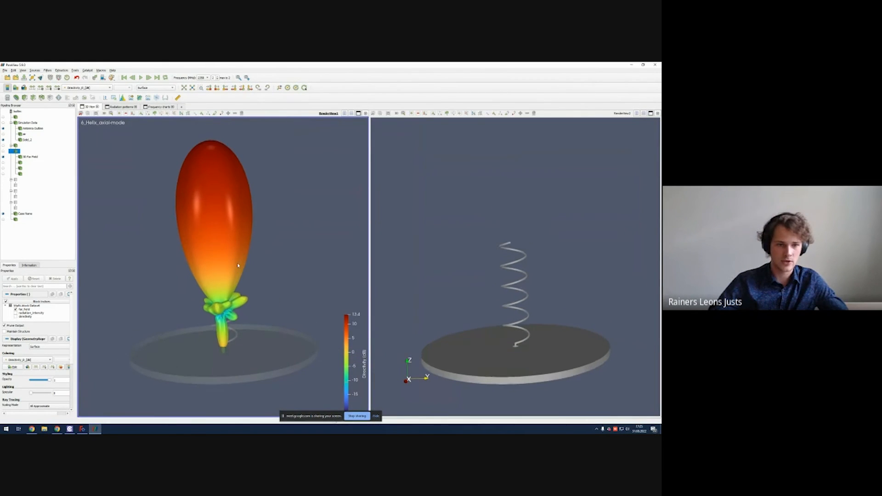
left_click_drag(238, 265, 123, 128)
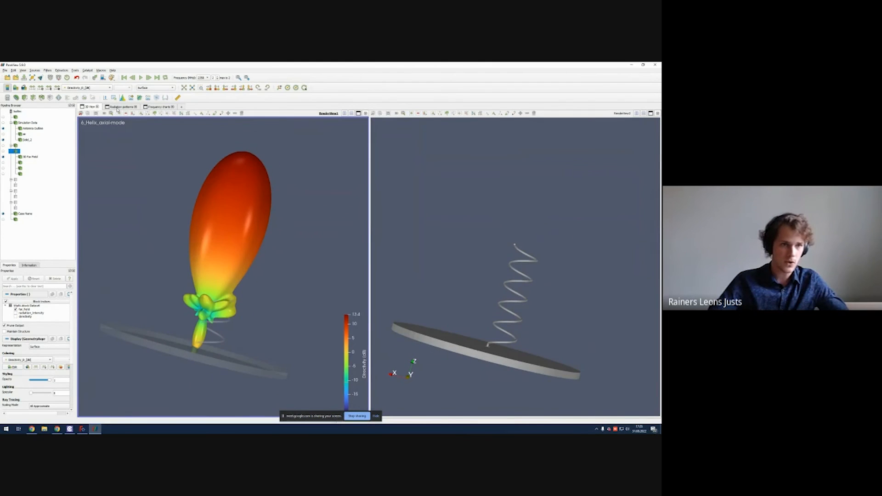
left_click(120, 107)
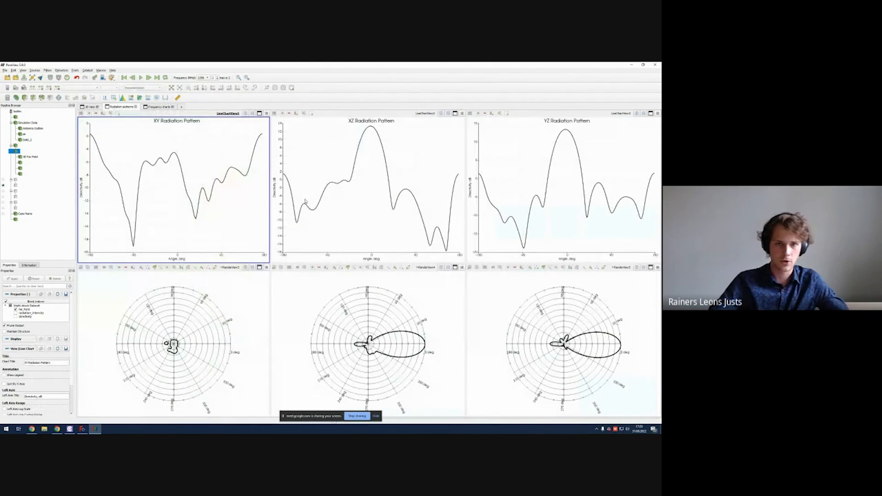
left_click(157, 107)
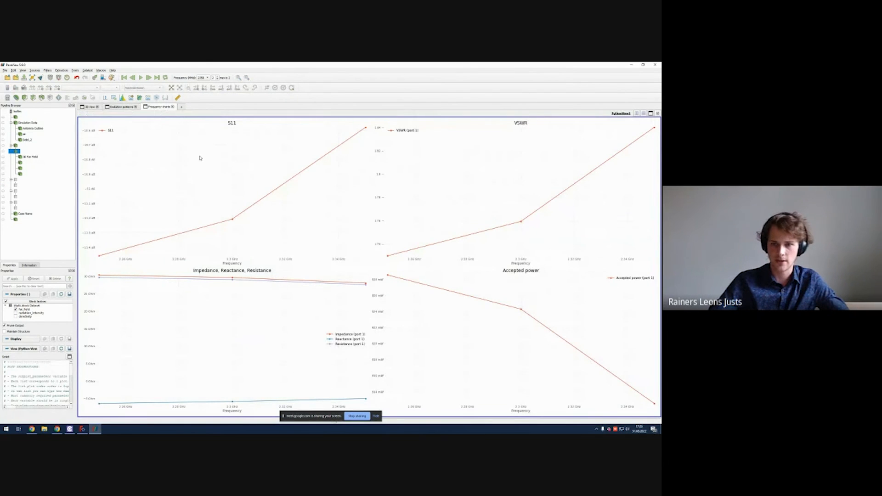
left_click(90, 107)
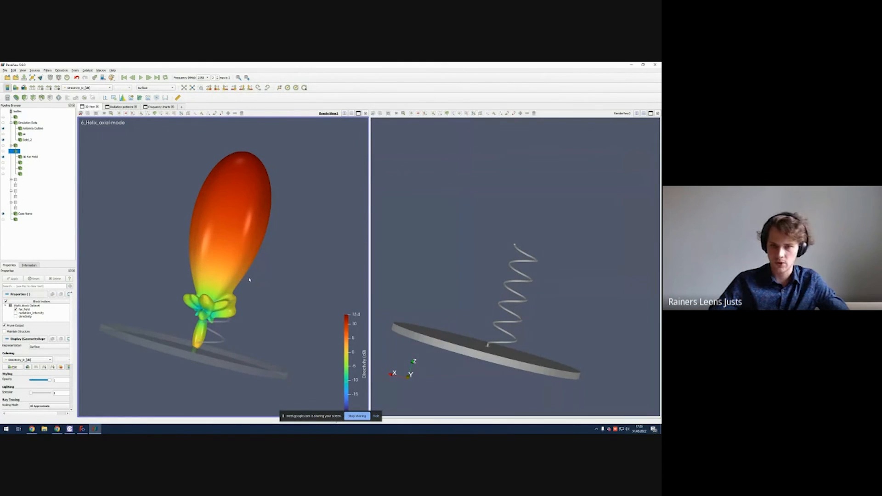
left_click_drag(249, 234, 205, 237)
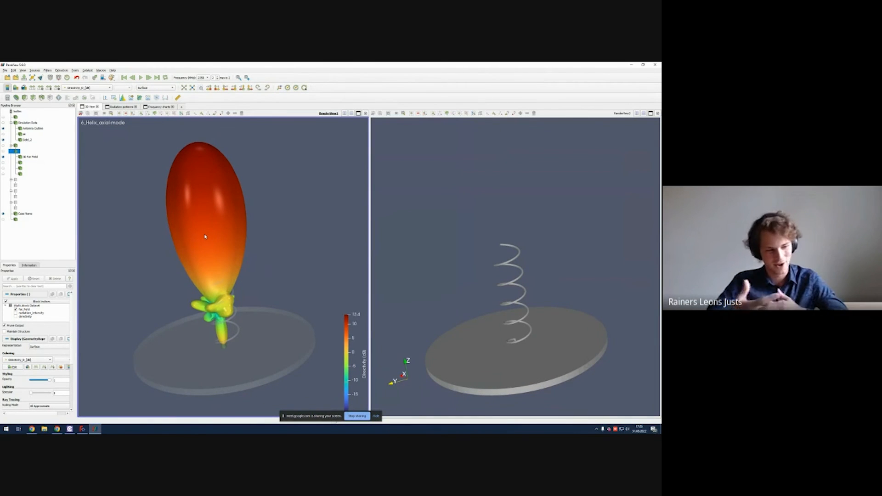
left_click_drag(205, 237, 238, 225)
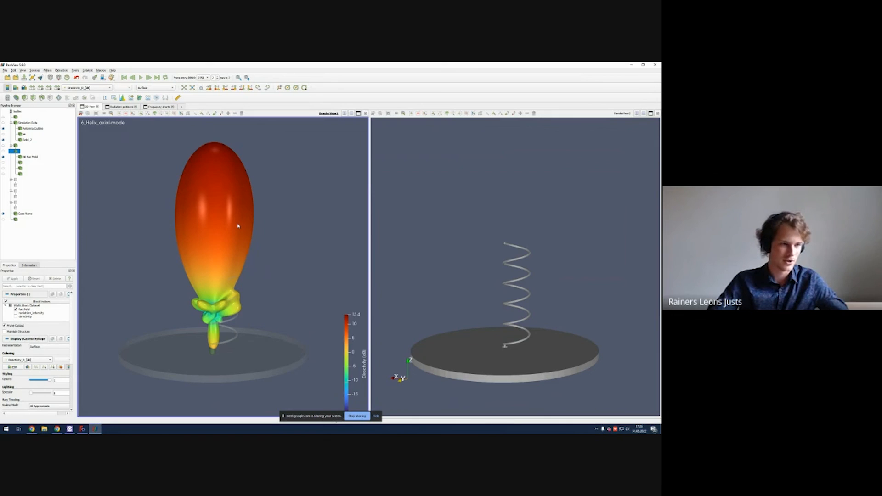
left_click_drag(238, 226, 229, 211)
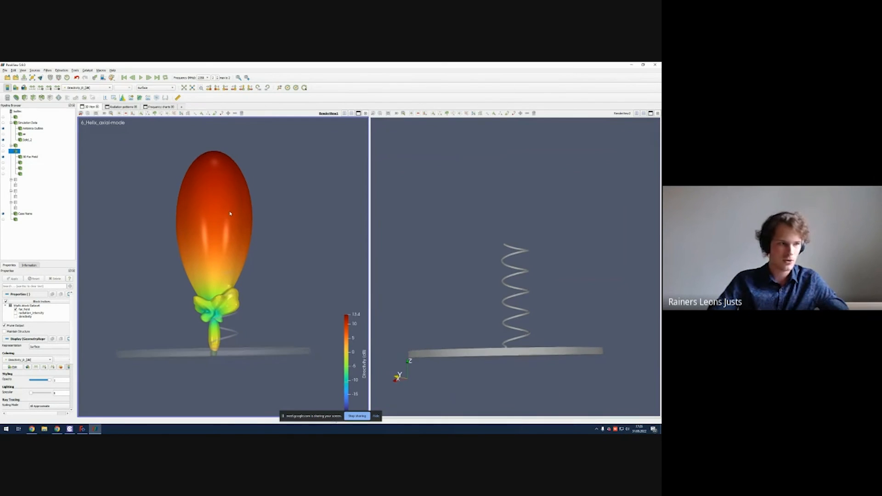
Step: Switch to the slide presentation in the browser and start the slideshow
left_click(57, 428)
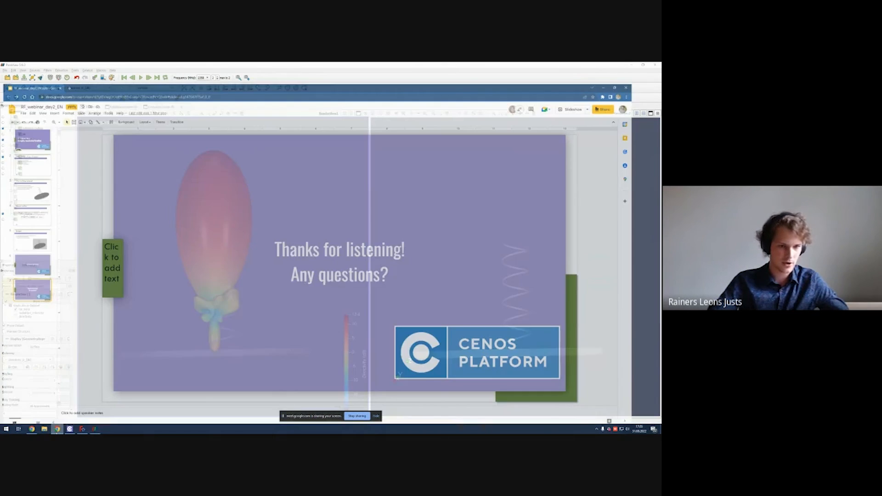
left_click(590, 89)
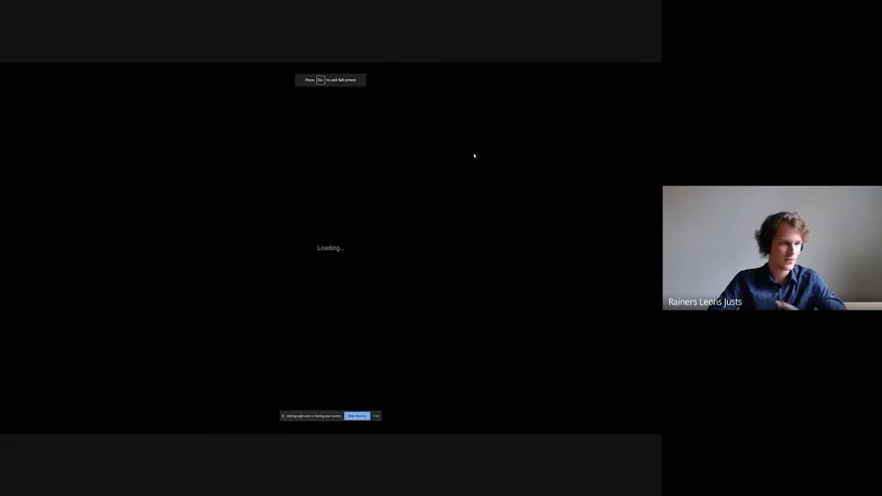